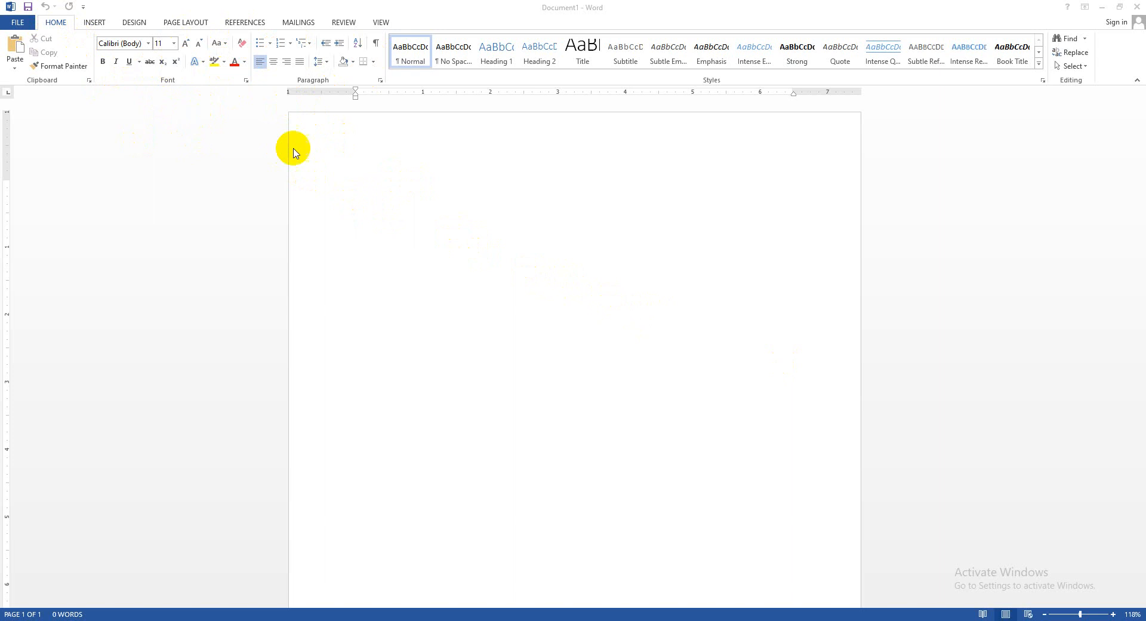
Enter the heading KARACHI COMPUTERS and generate sample paragraphs beneath it with =RAND()
{"action": "left_click", "coordinate": [406, 182]}
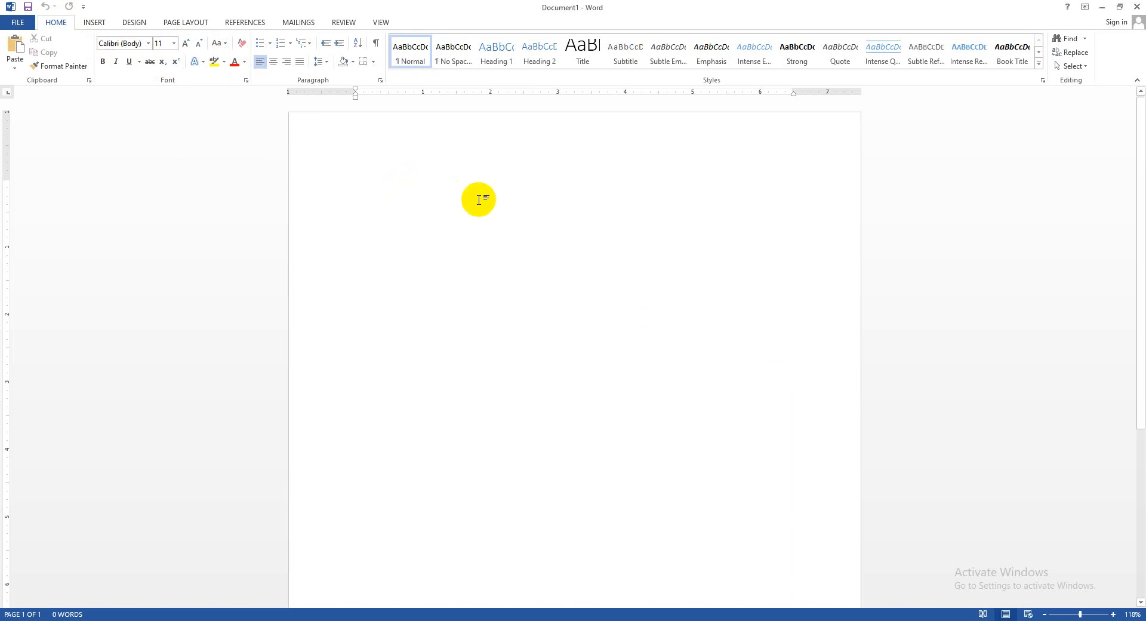
{"action": "type", "text": "KARACHI COMPUTERS"}
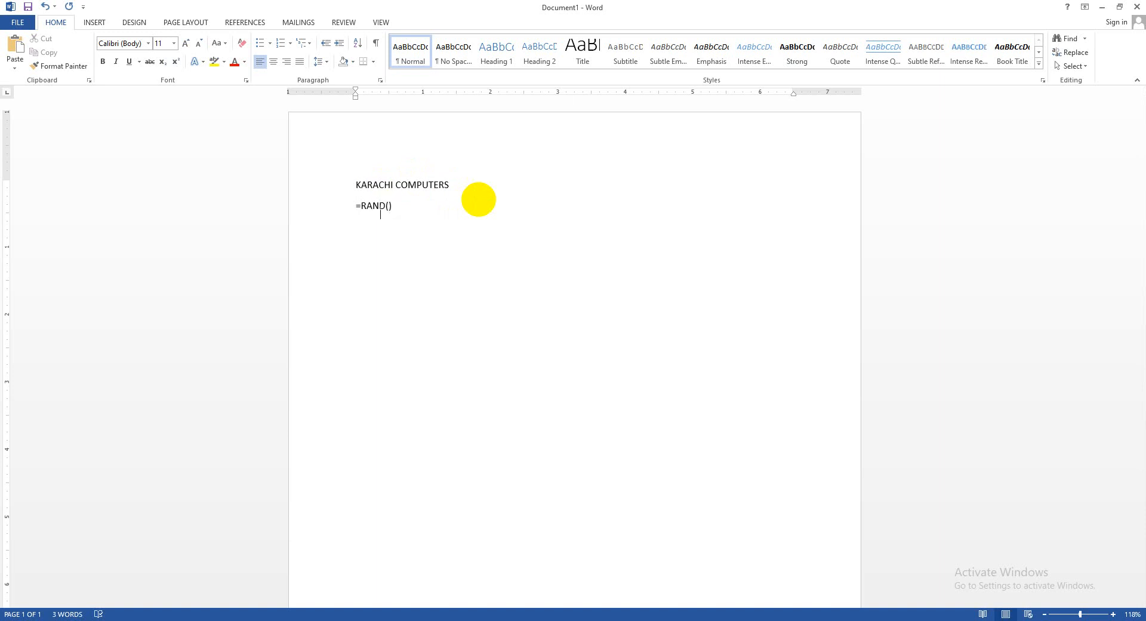
{"action": "key", "text": "Return"}
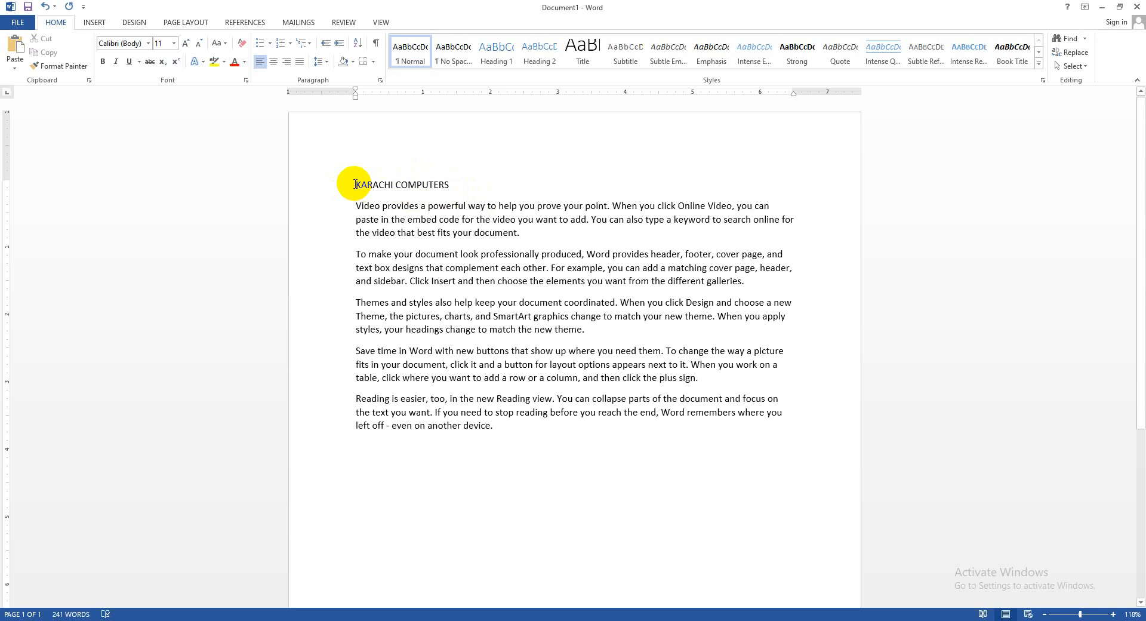
Center the KARACHI COMPUTERS heading and enlarge its font size to 24
{"action": "left_click_drag", "start_coordinate": [354, 185], "coordinate": [454, 186]}
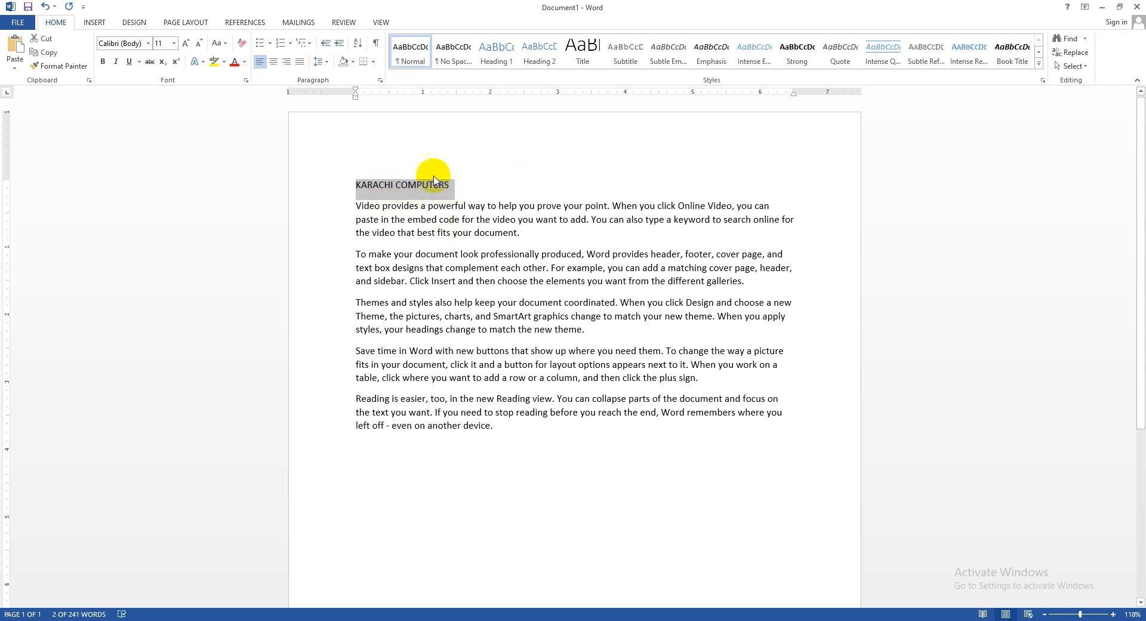
{"action": "left_click", "coordinate": [272, 62]}
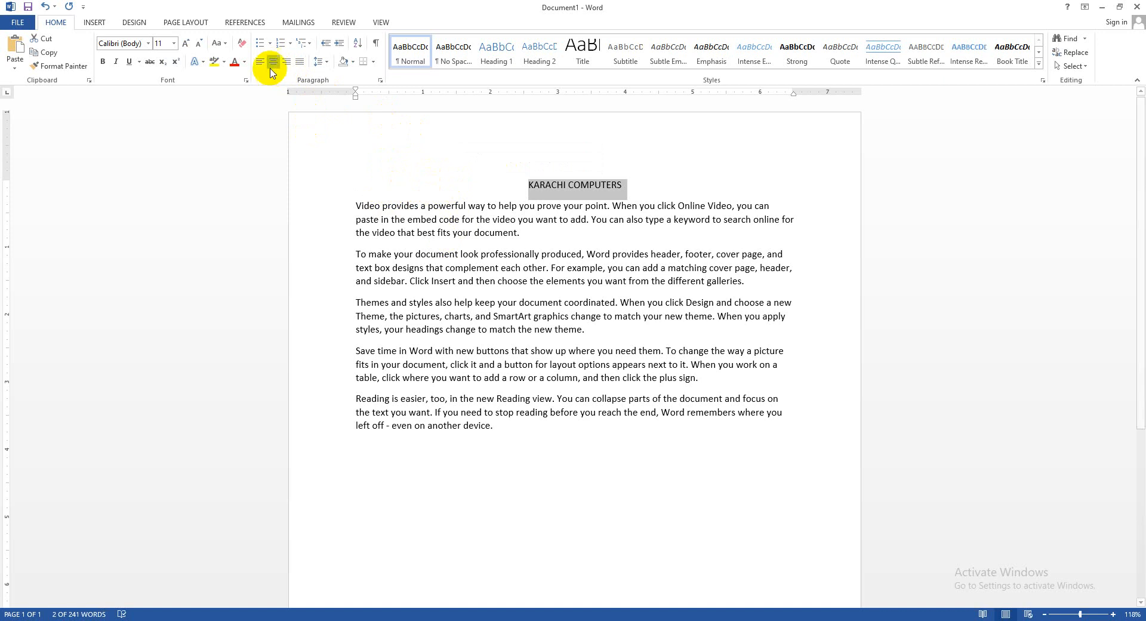
{"action": "left_click", "coordinate": [187, 45]}
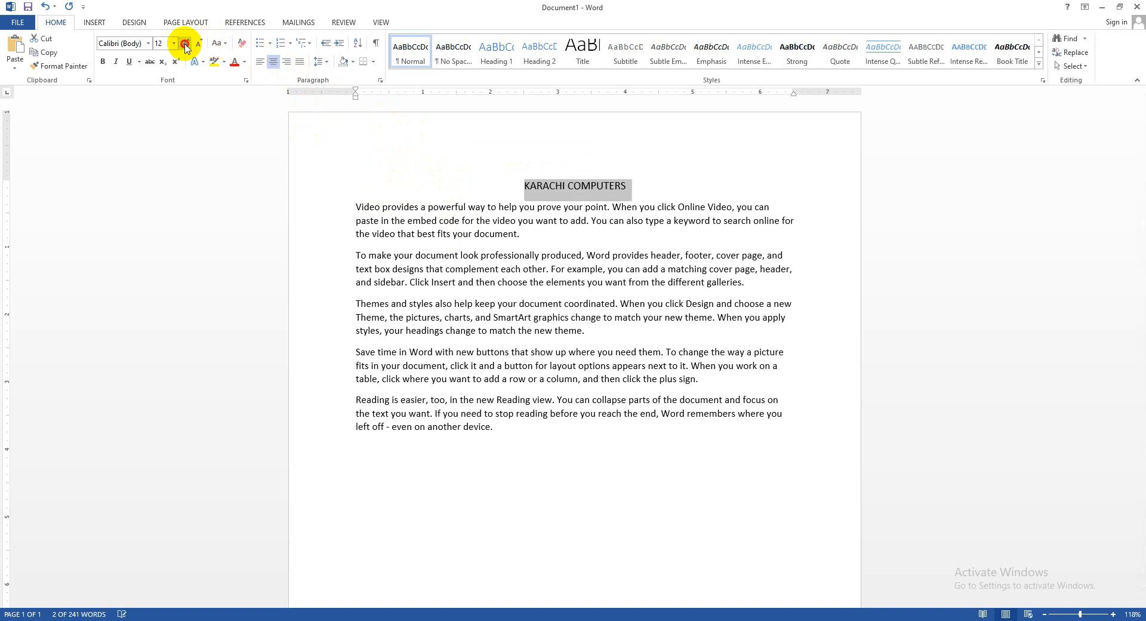
{"action": "left_click", "coordinate": [186, 46]}
{"action": "left_click", "coordinate": [185, 45]}
{"action": "left_click", "coordinate": [186, 45]}
{"action": "left_click", "coordinate": [186, 45]}
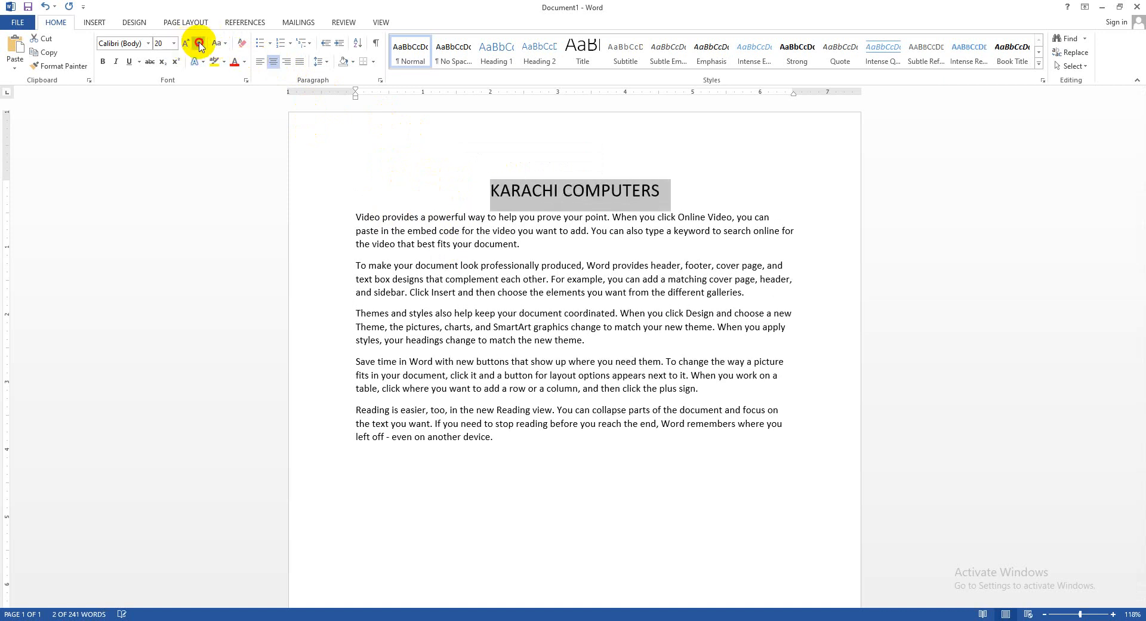
{"action": "left_click", "coordinate": [186, 45]}
{"action": "left_click", "coordinate": [187, 46]}
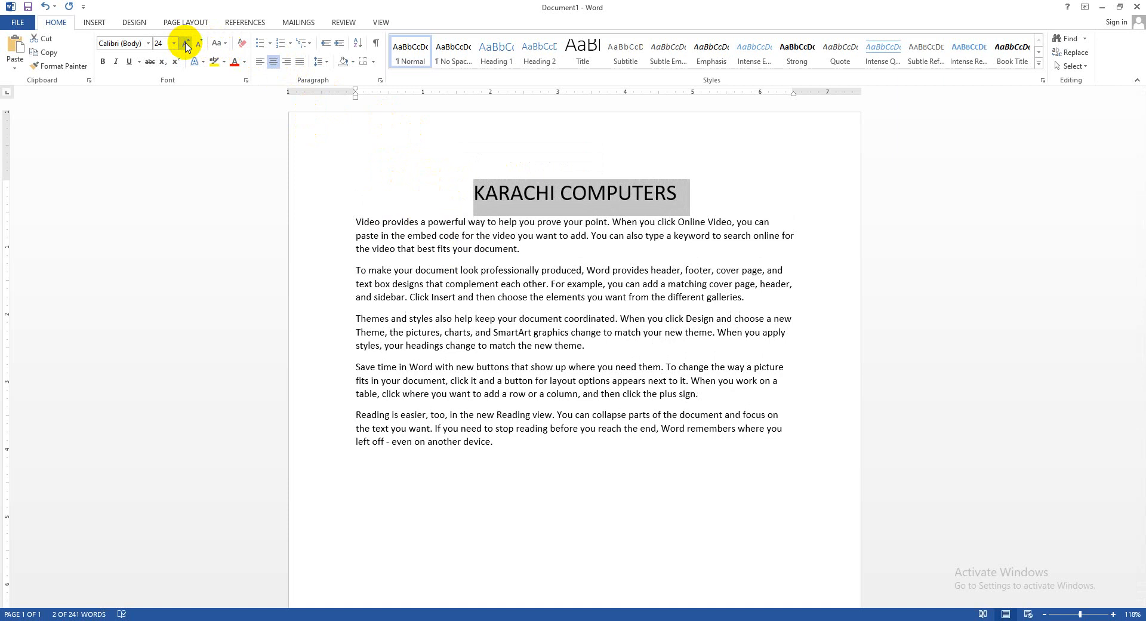
Set the heading's font to Arial Black and its text color to dark green
{"action": "left_click", "coordinate": [147, 45]}
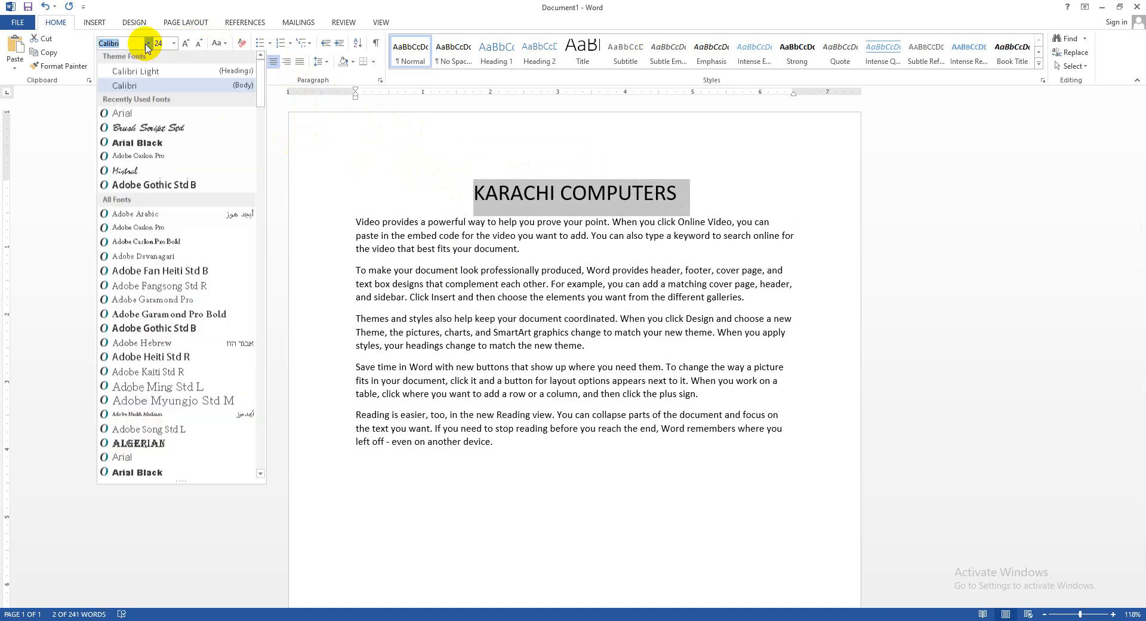
{"action": "left_click", "coordinate": [136, 146]}
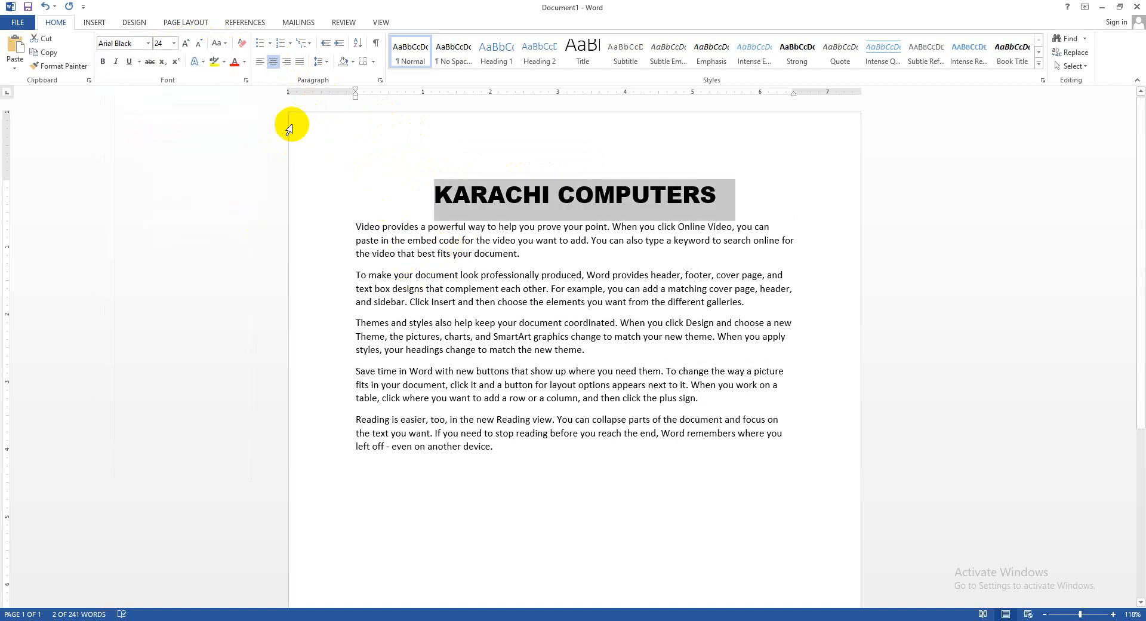
{"action": "left_click", "coordinate": [245, 63]}
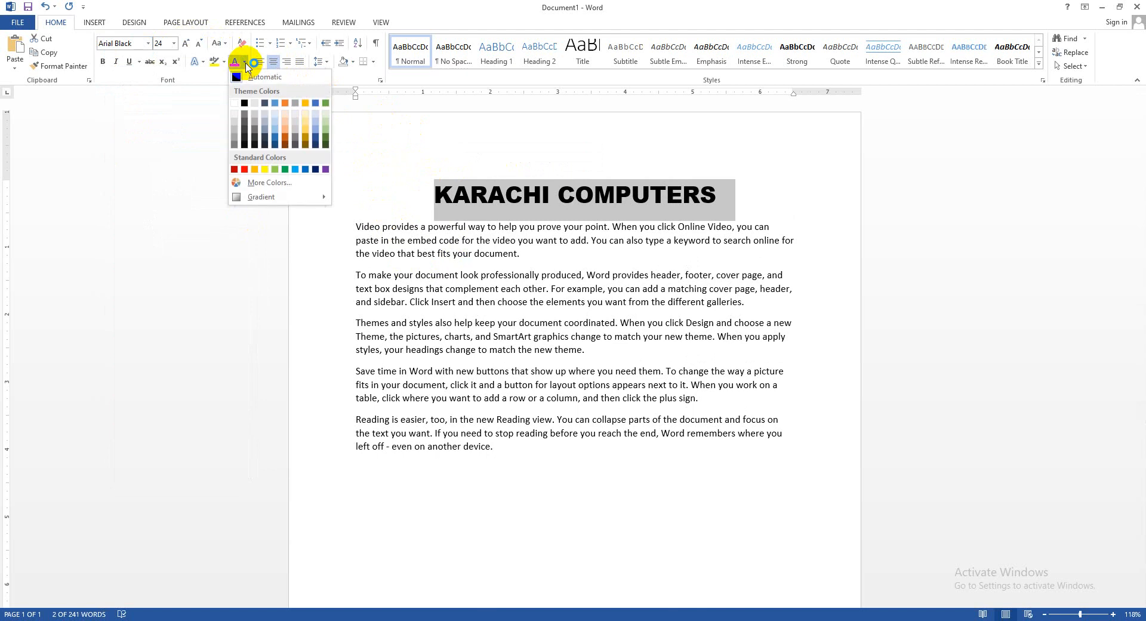
{"action": "left_click", "coordinate": [326, 140]}
{"action": "left_click", "coordinate": [594, 198]}
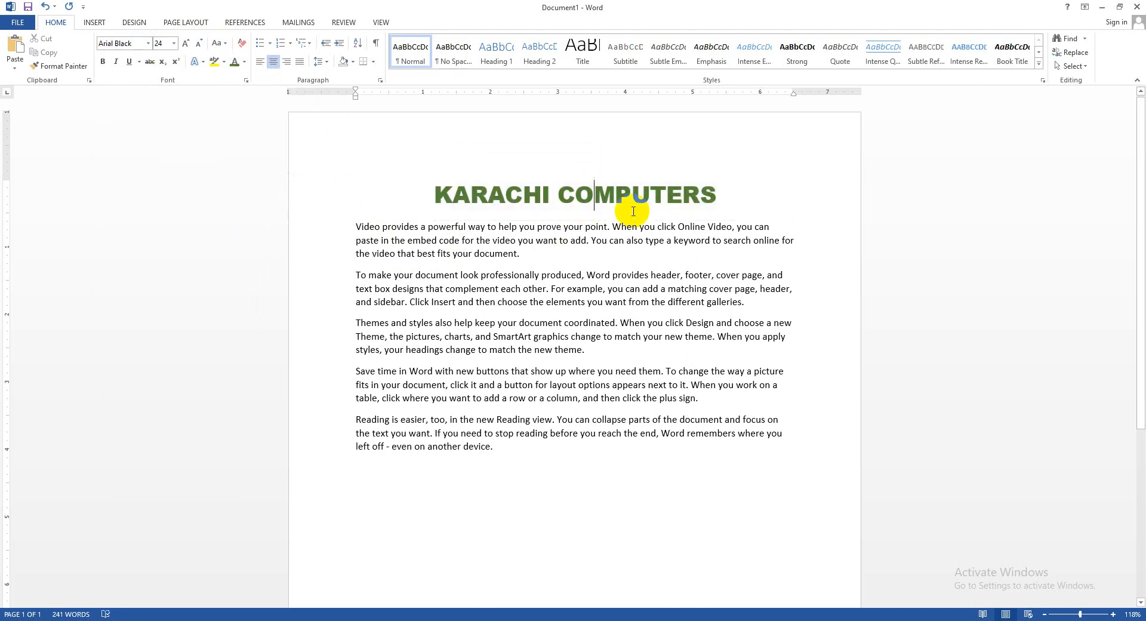
Set the heading's character scale to 150% in the advanced font settings
{"action": "left_click_drag", "start_coordinate": [424, 197], "coordinate": [713, 193]}
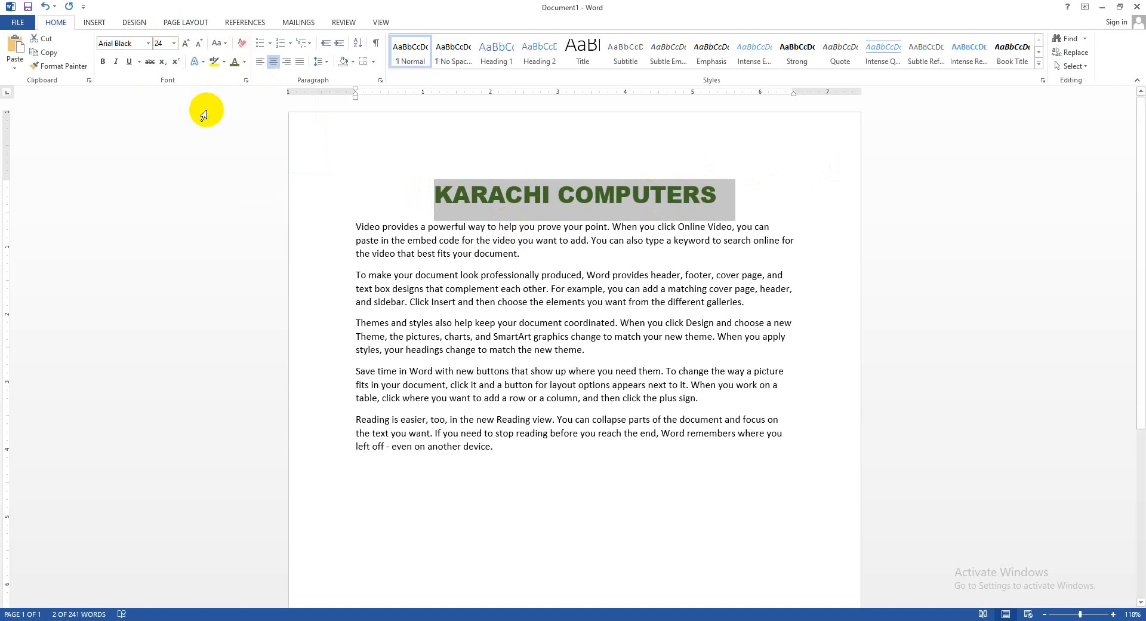
{"action": "left_click", "coordinate": [245, 80]}
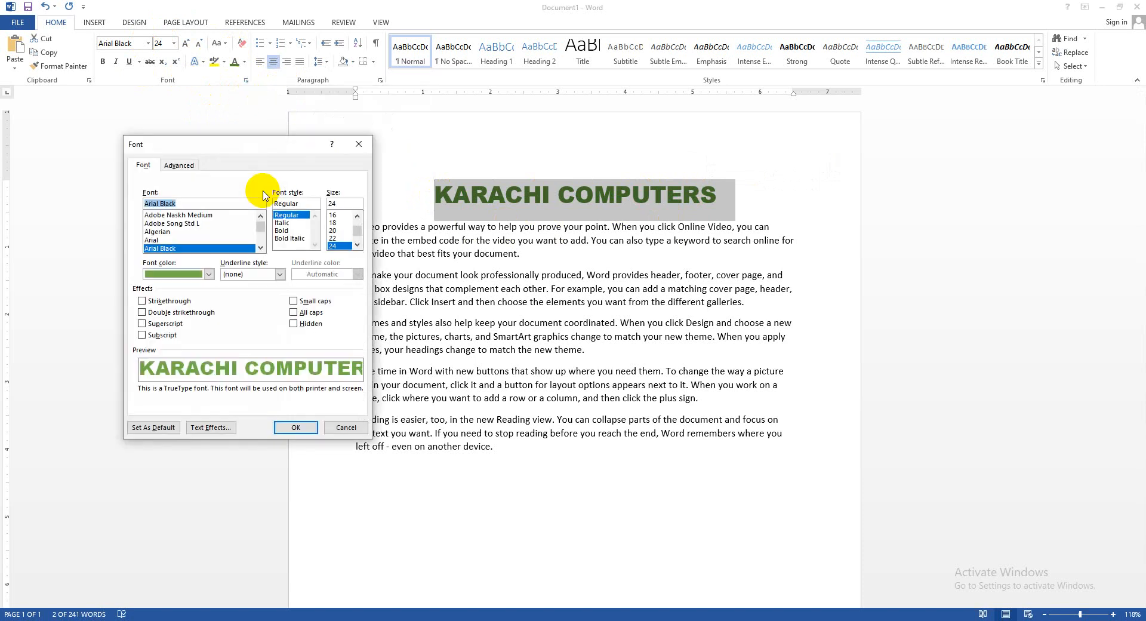
{"action": "left_click_drag", "start_coordinate": [218, 145], "coordinate": [235, 117]}
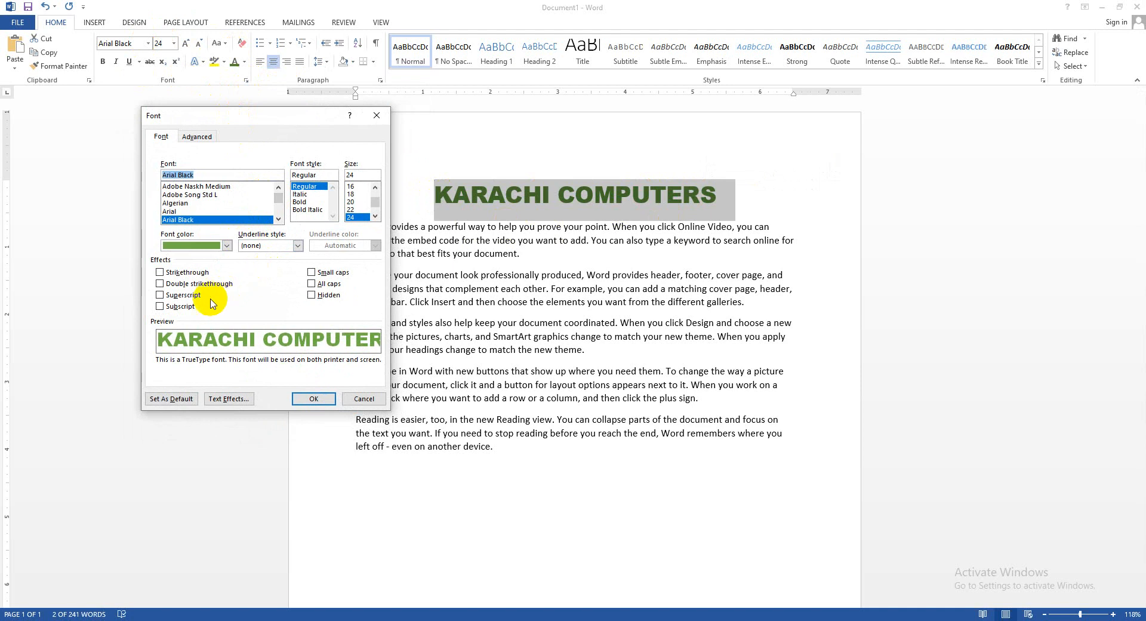
{"action": "left_click", "coordinate": [193, 138]}
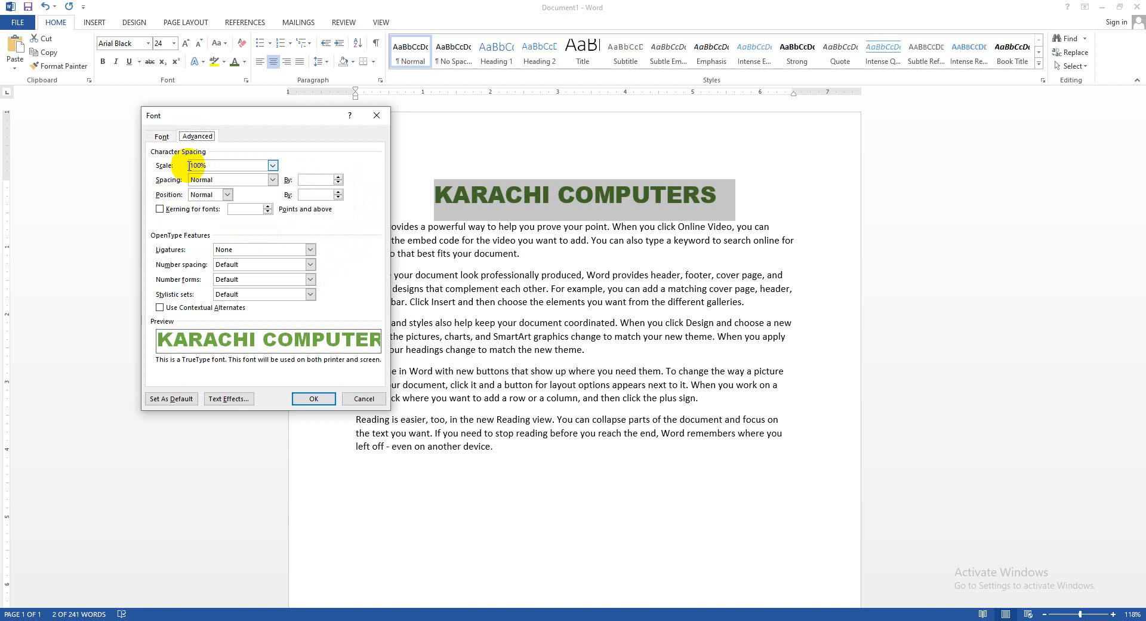
{"action": "left_click_drag", "start_coordinate": [259, 116], "coordinate": [266, 242]}
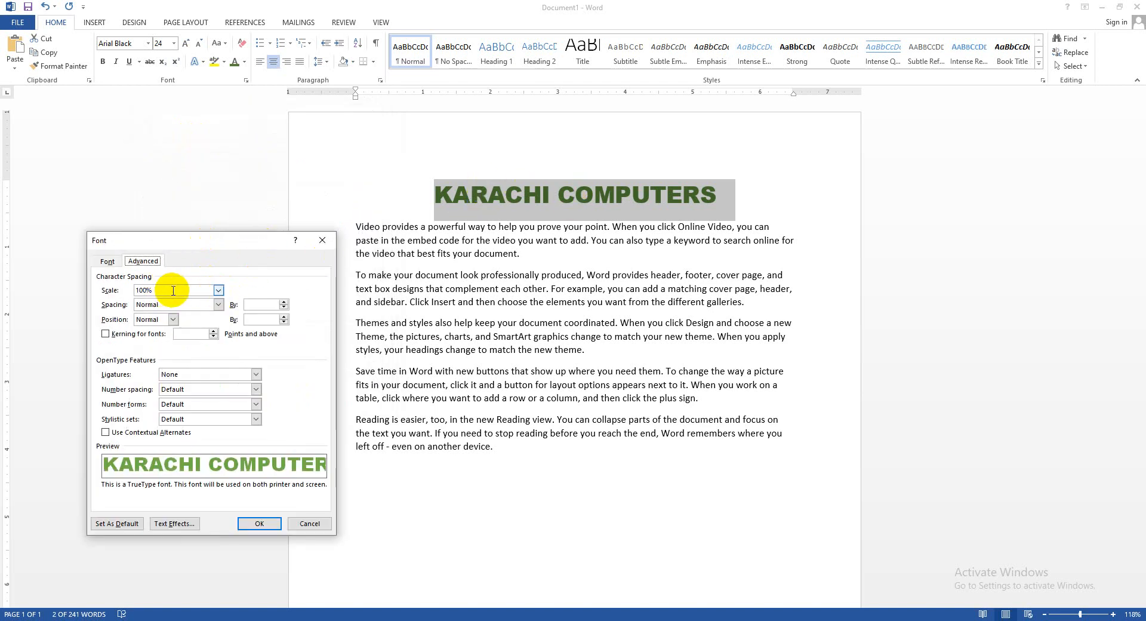
{"action": "left_click", "coordinate": [218, 290]}
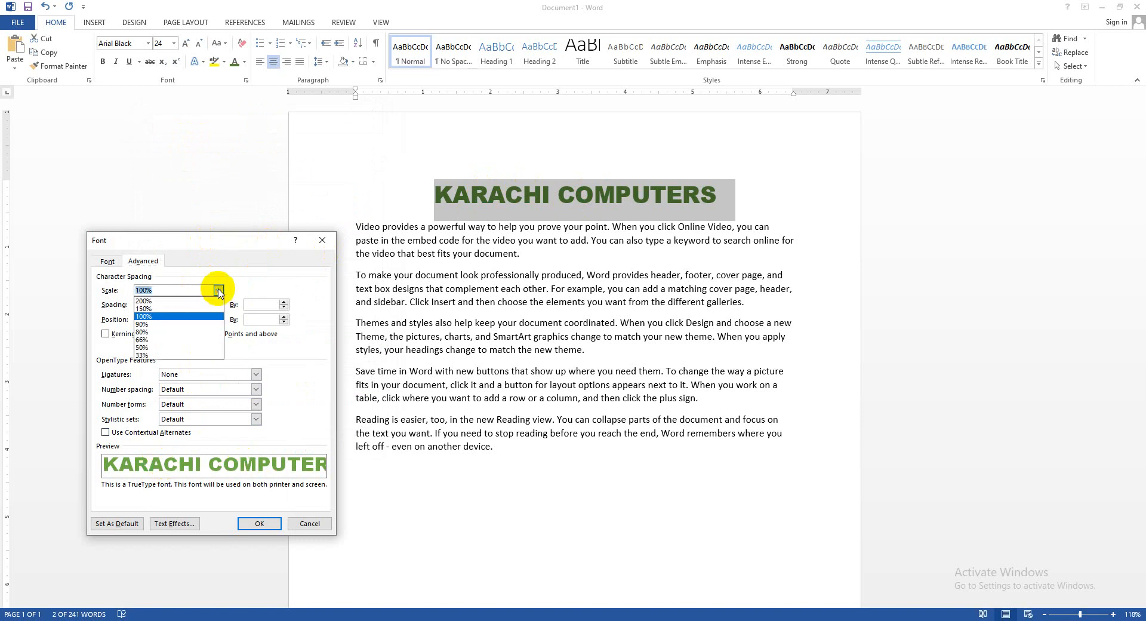
{"action": "left_click", "coordinate": [160, 306]}
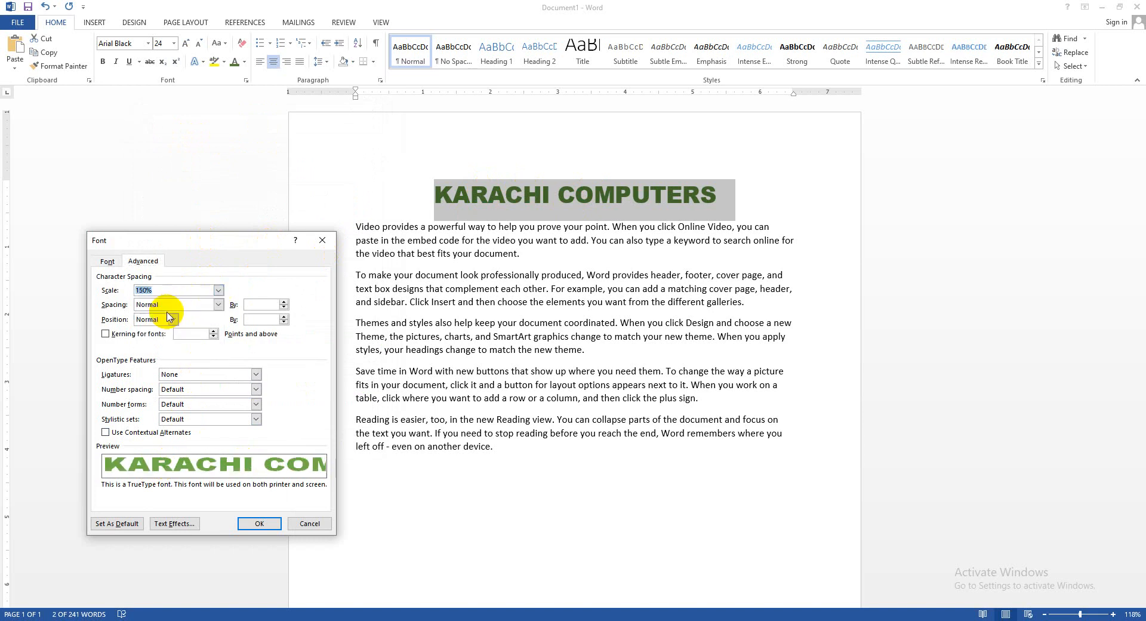
{"action": "left_click", "coordinate": [260, 524]}
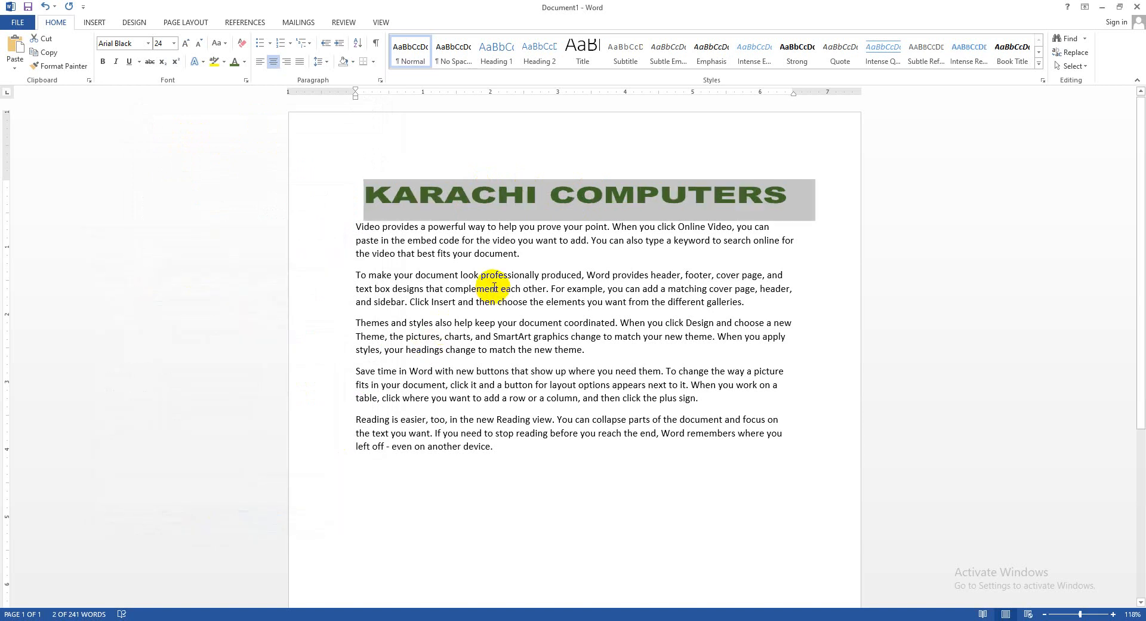
Widen the heading's characters by setting their scale to 200%
{"action": "left_click", "coordinate": [244, 81]}
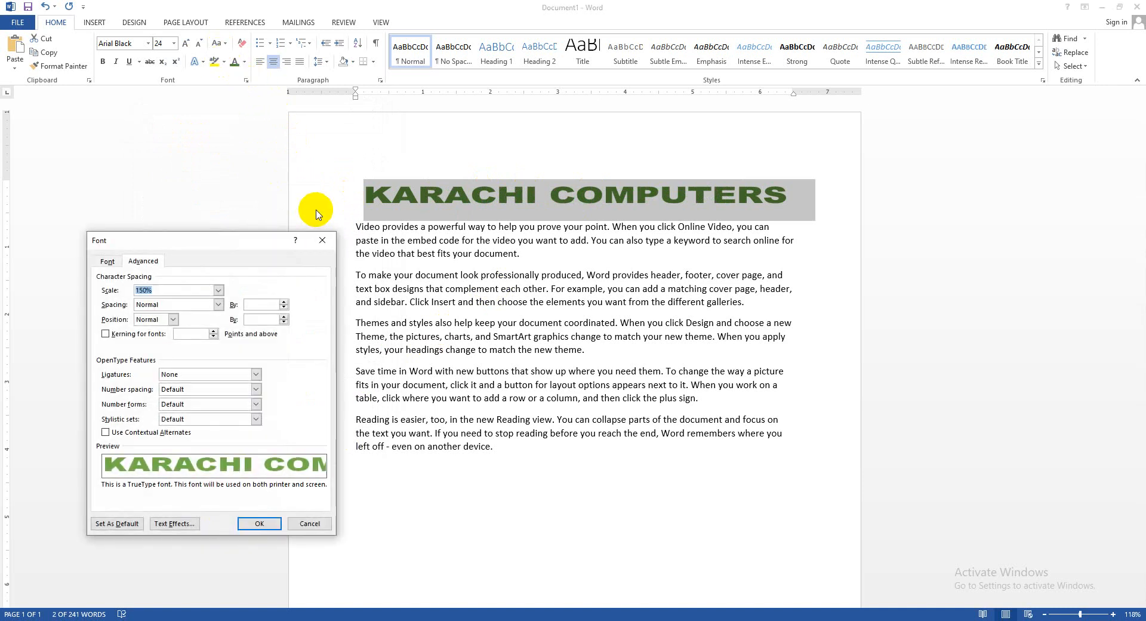
{"action": "left_click", "coordinate": [219, 293]}
{"action": "left_click", "coordinate": [182, 298]}
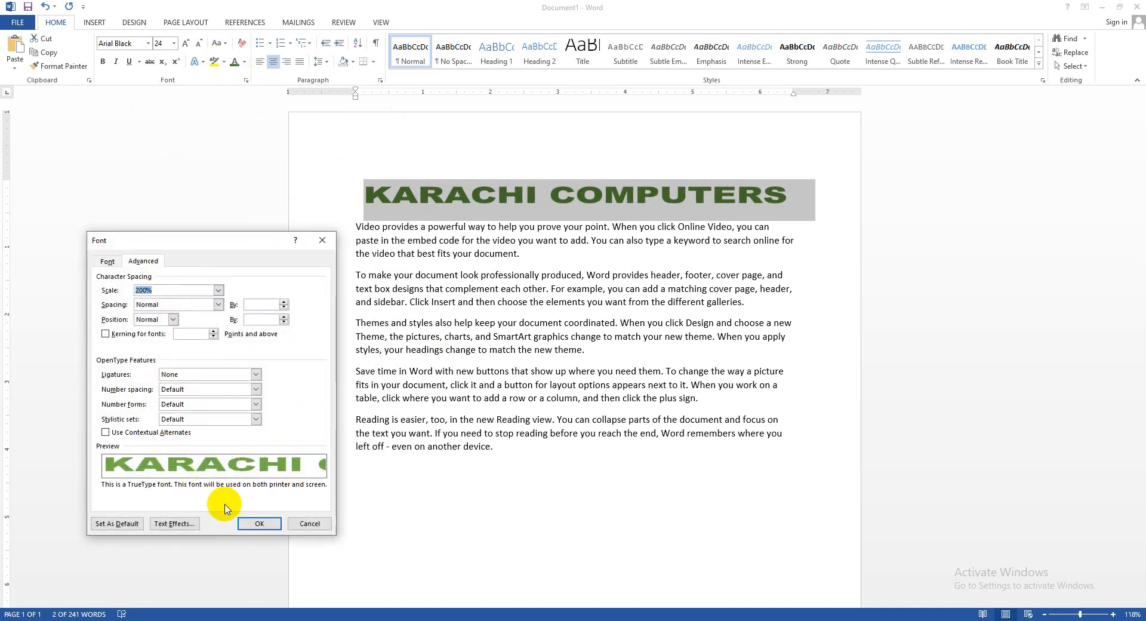
{"action": "left_click", "coordinate": [257, 524]}
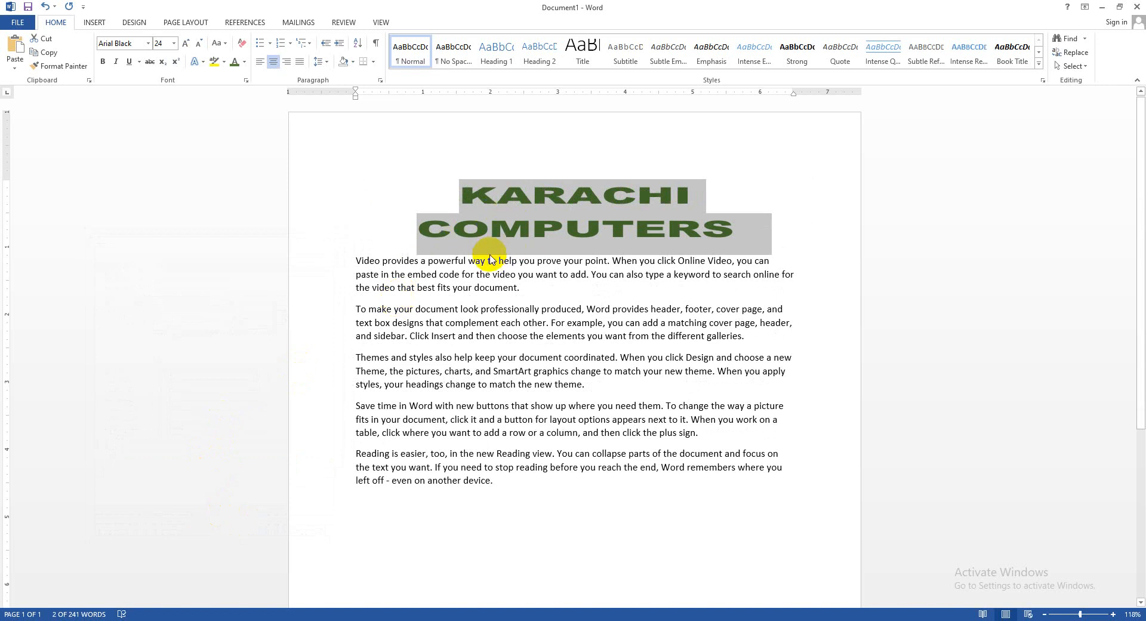
Enter a custom character scale of 500% for the heading and apply it
{"action": "left_click", "coordinate": [245, 80]}
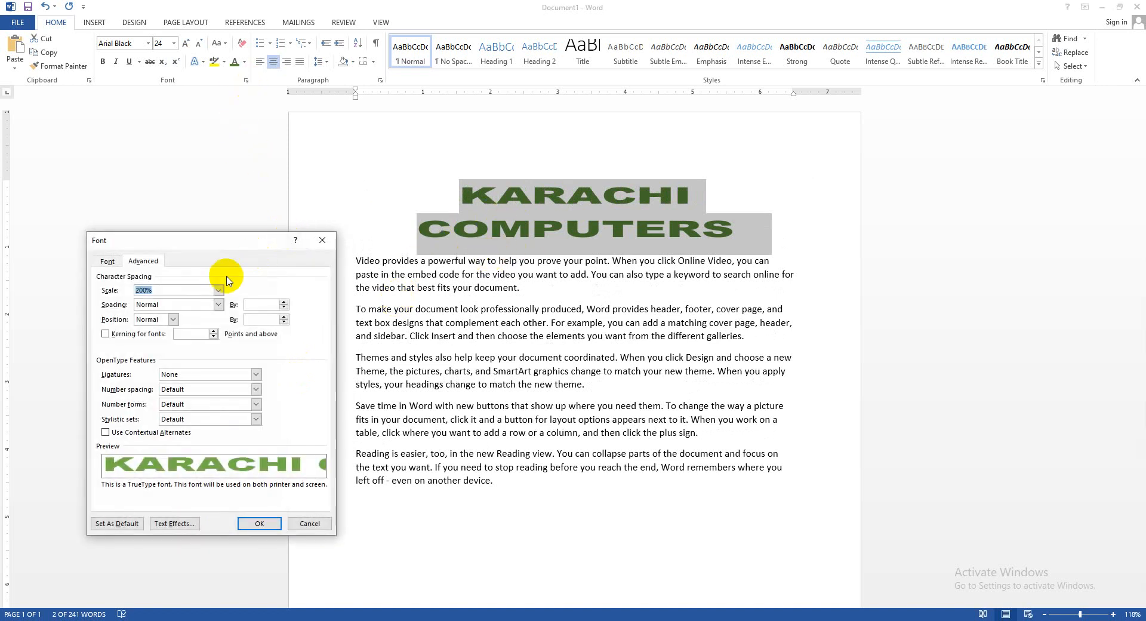
{"action": "left_click", "coordinate": [166, 290]}
{"action": "left_click", "coordinate": [106, 290]}
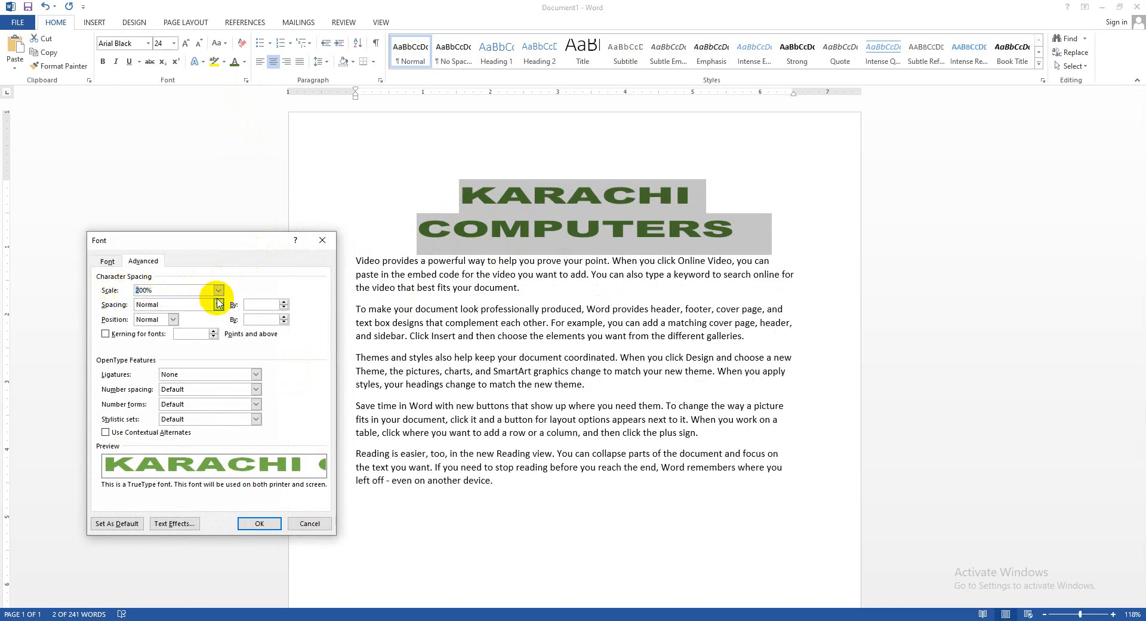
{"action": "left_click", "coordinate": [258, 523]}
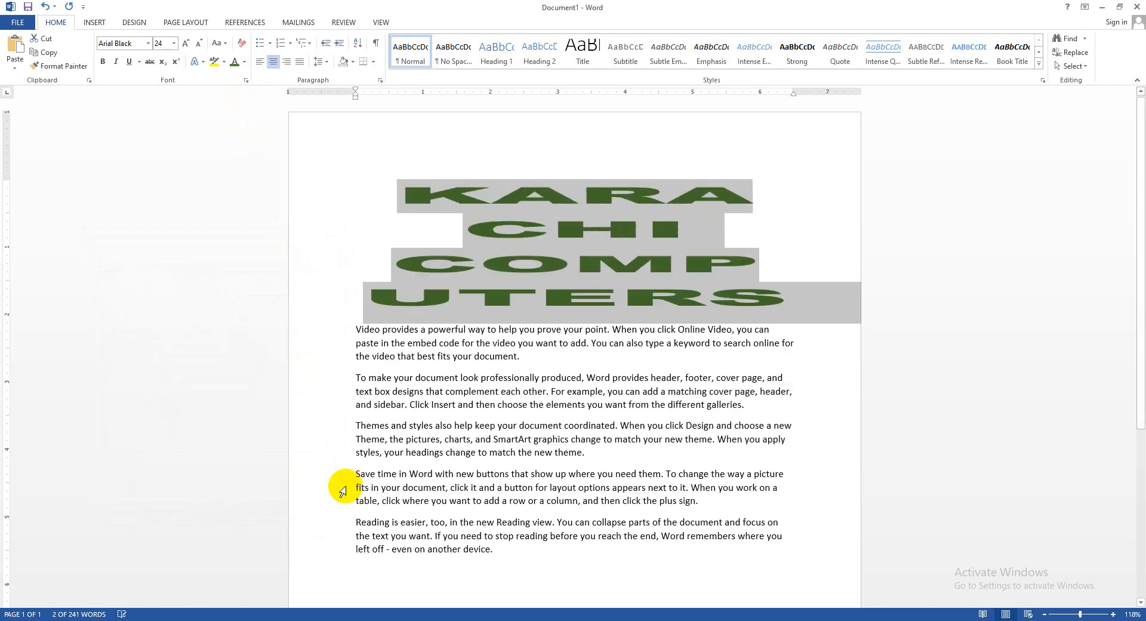
Return the heading's character scale to 100%
{"action": "left_click", "coordinate": [245, 80]}
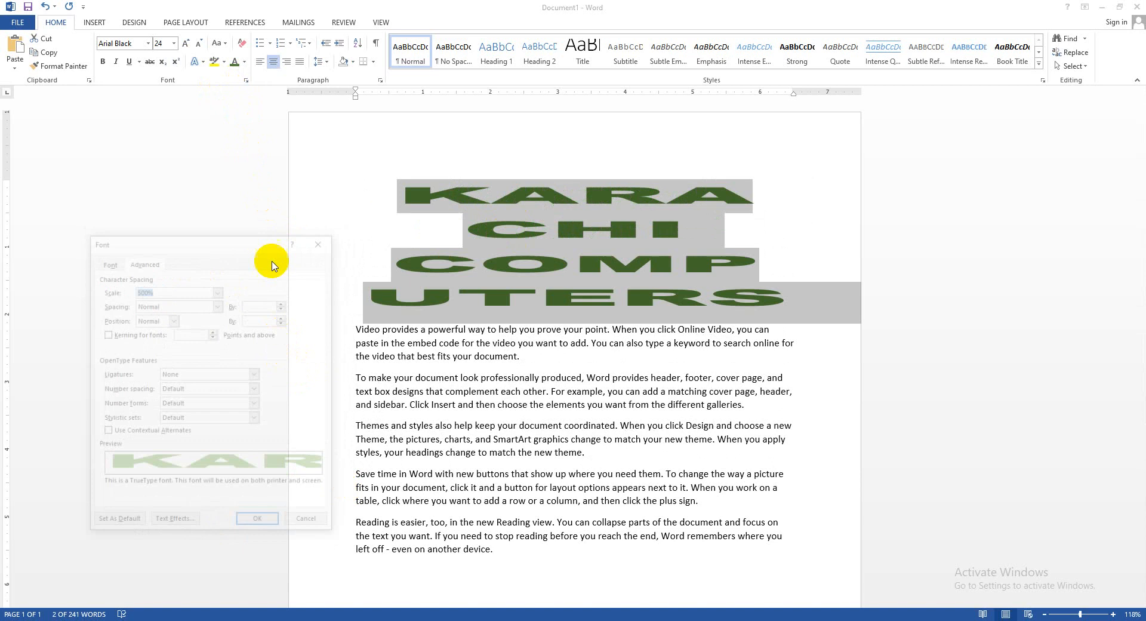
{"action": "left_click", "coordinate": [219, 290]}
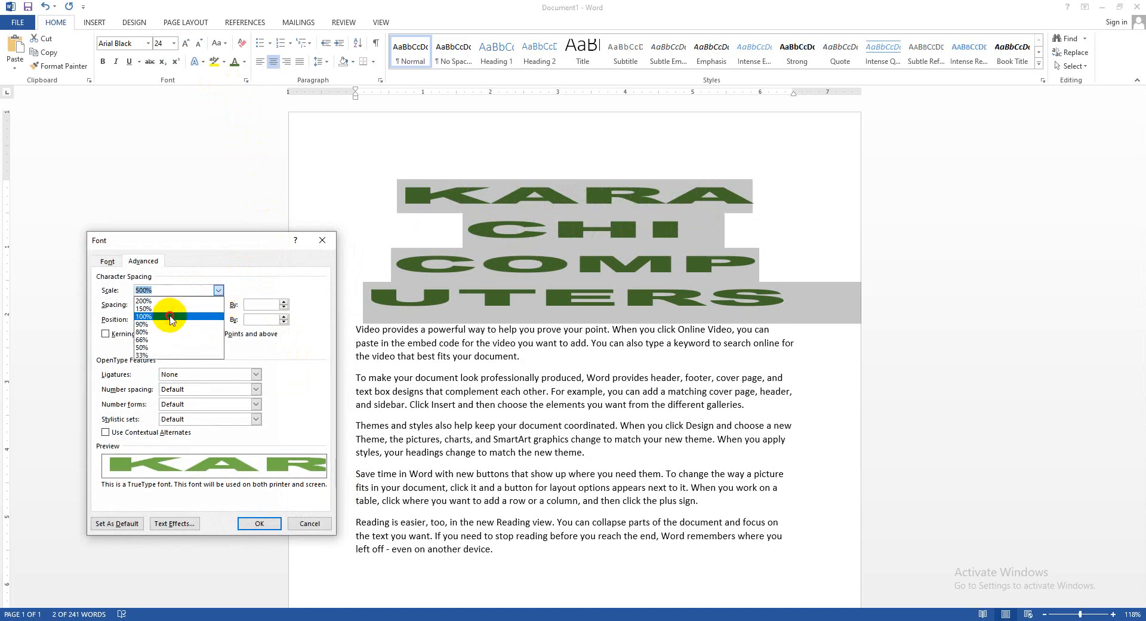
{"action": "left_click", "coordinate": [170, 316]}
{"action": "left_click", "coordinate": [250, 524]}
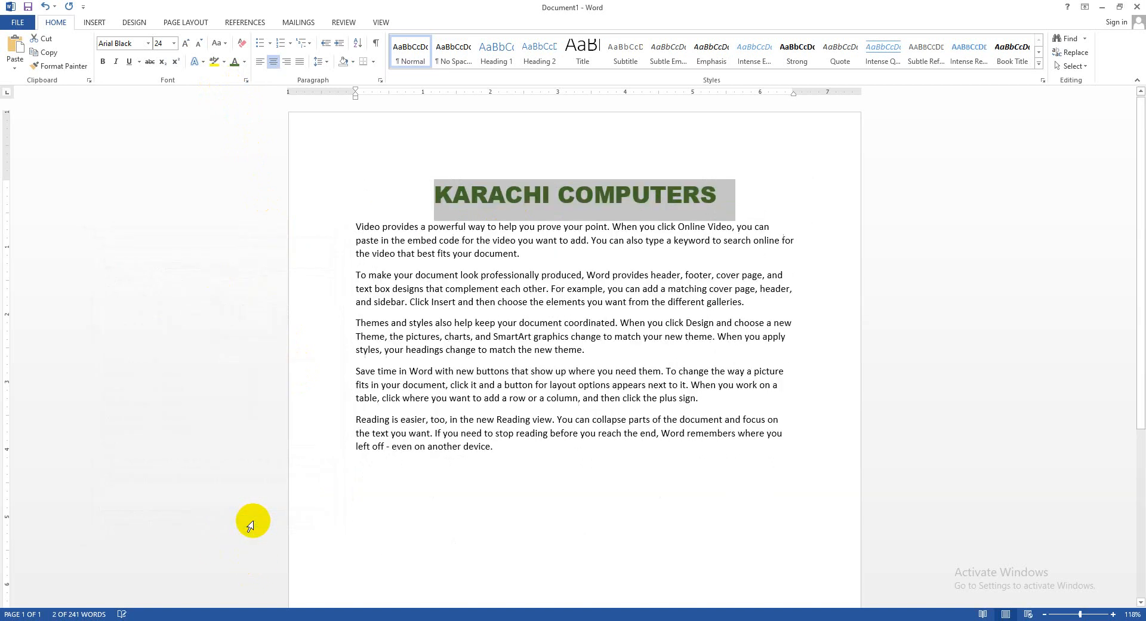
Narrow the heading's characters by setting their scale to 50%
{"action": "left_click", "coordinate": [245, 80]}
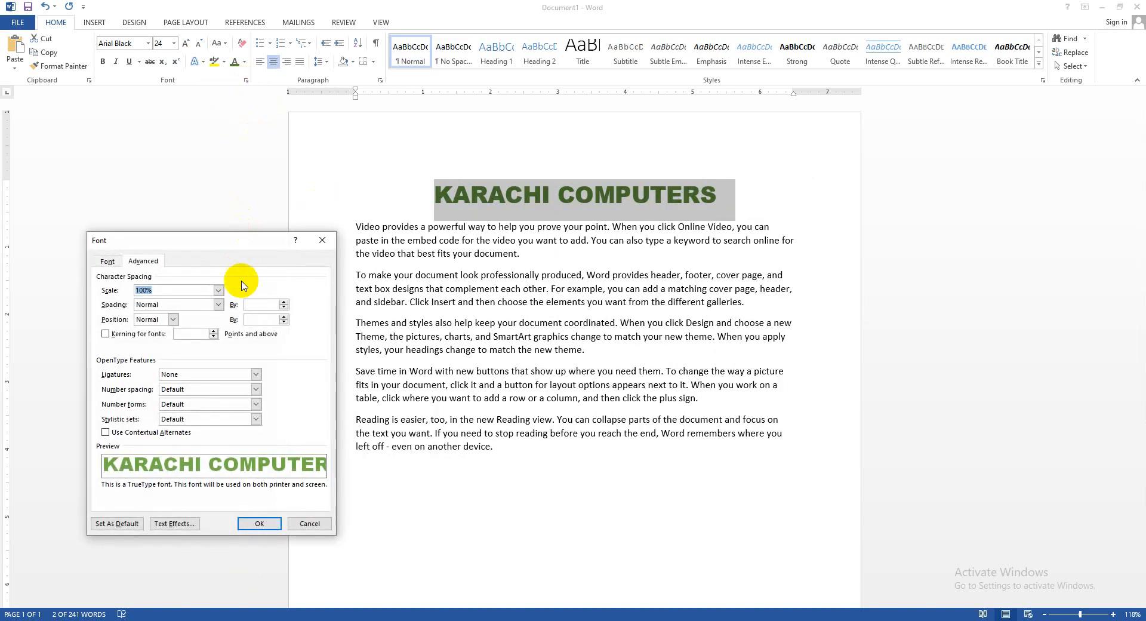
{"action": "left_click", "coordinate": [219, 290]}
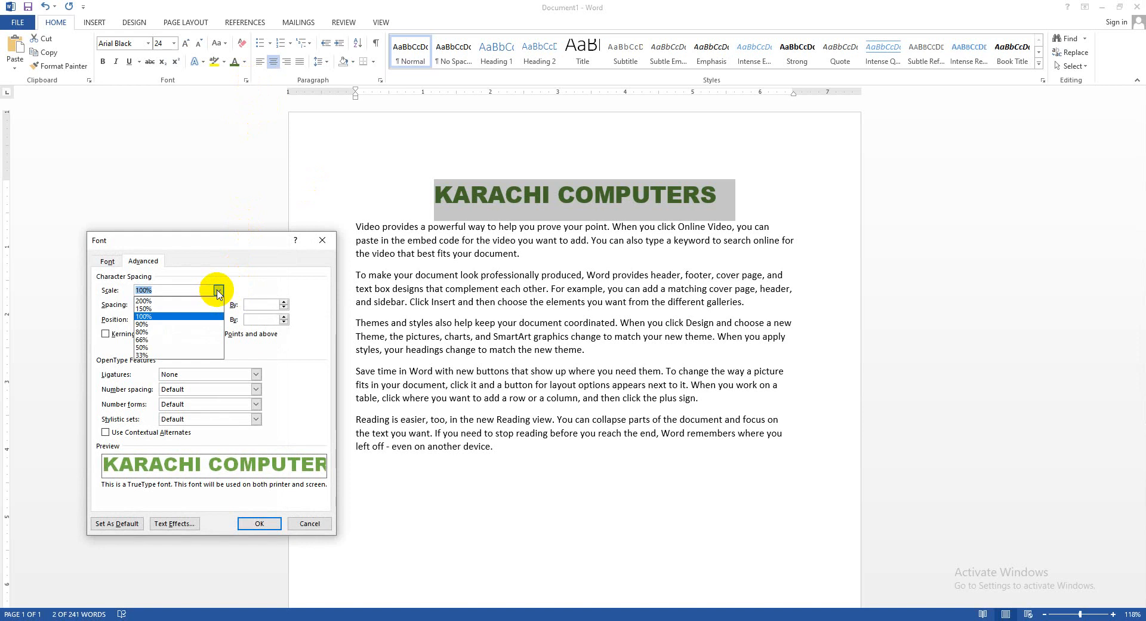
{"action": "left_click", "coordinate": [165, 347]}
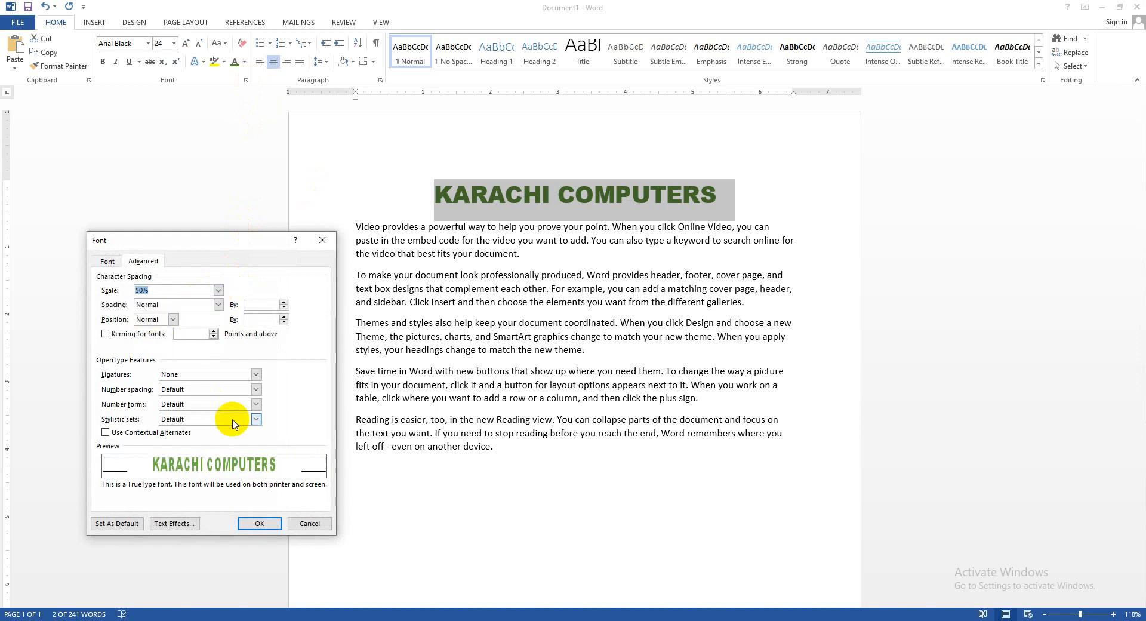
{"action": "left_click", "coordinate": [251, 523]}
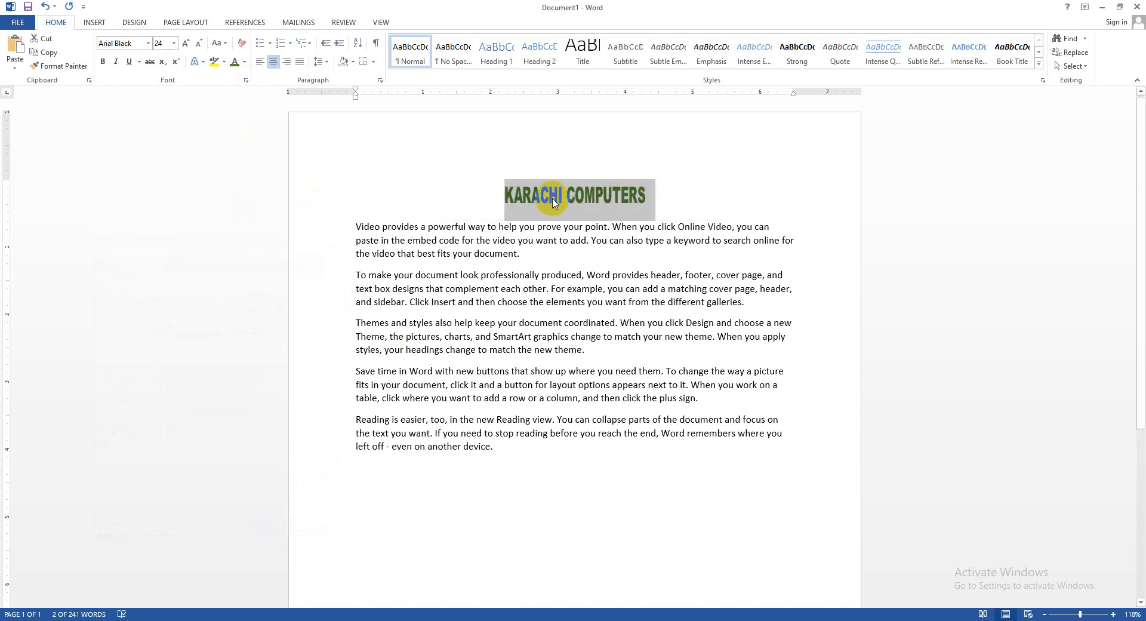
Set the heading's character scale back to 100% in the advanced font settings
{"action": "left_click", "coordinate": [246, 80]}
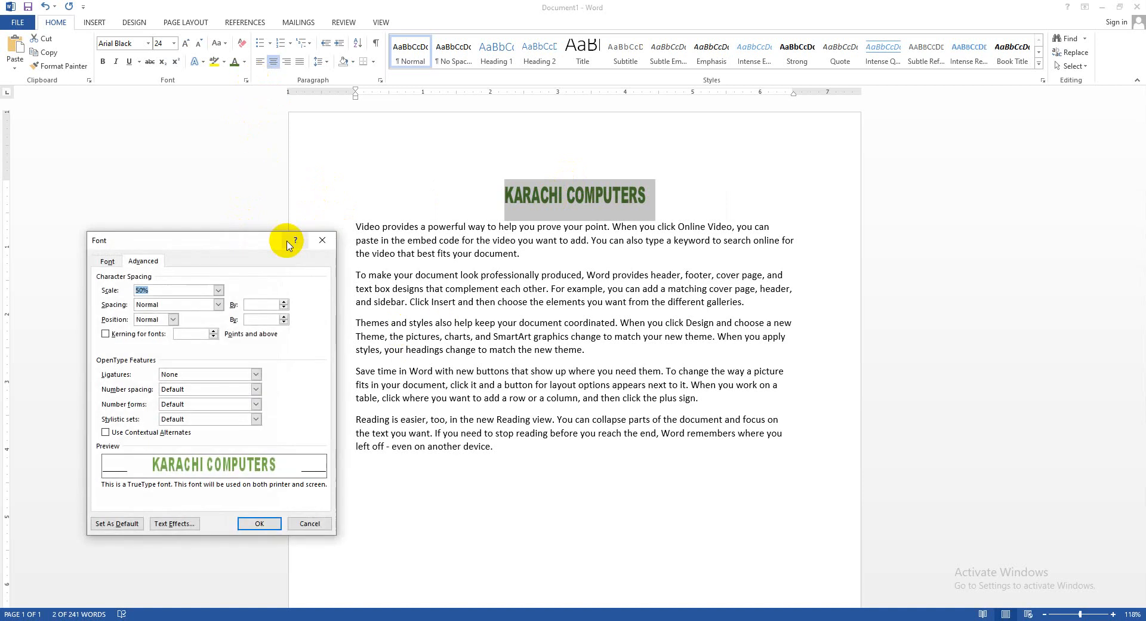
{"action": "left_click", "coordinate": [218, 290]}
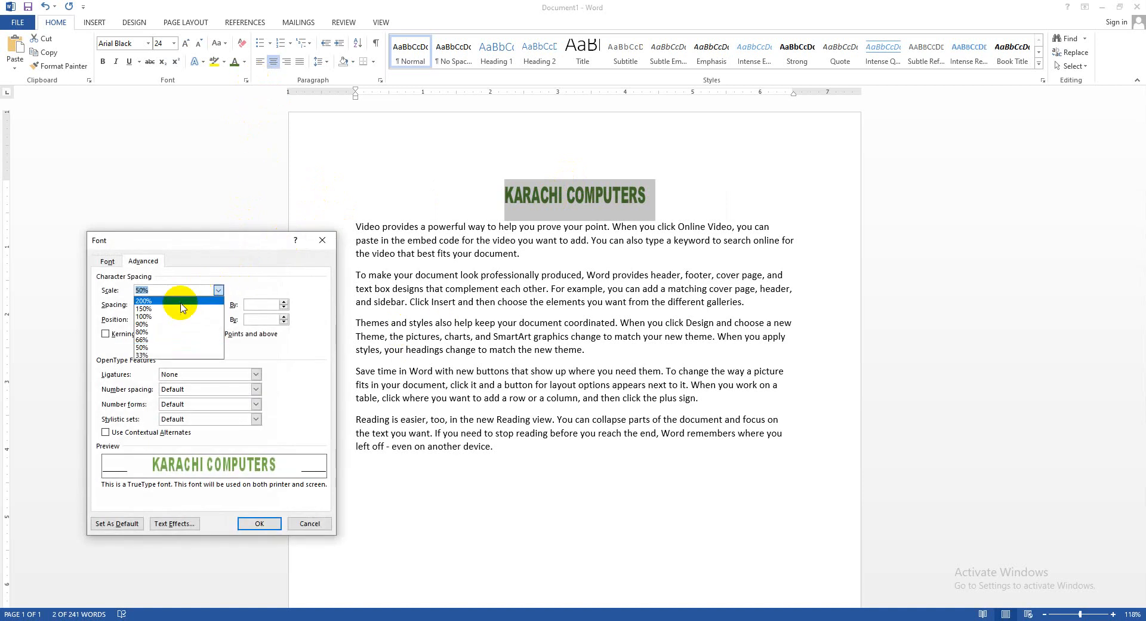
{"action": "left_click", "coordinate": [168, 316]}
{"action": "left_click", "coordinate": [258, 524]}
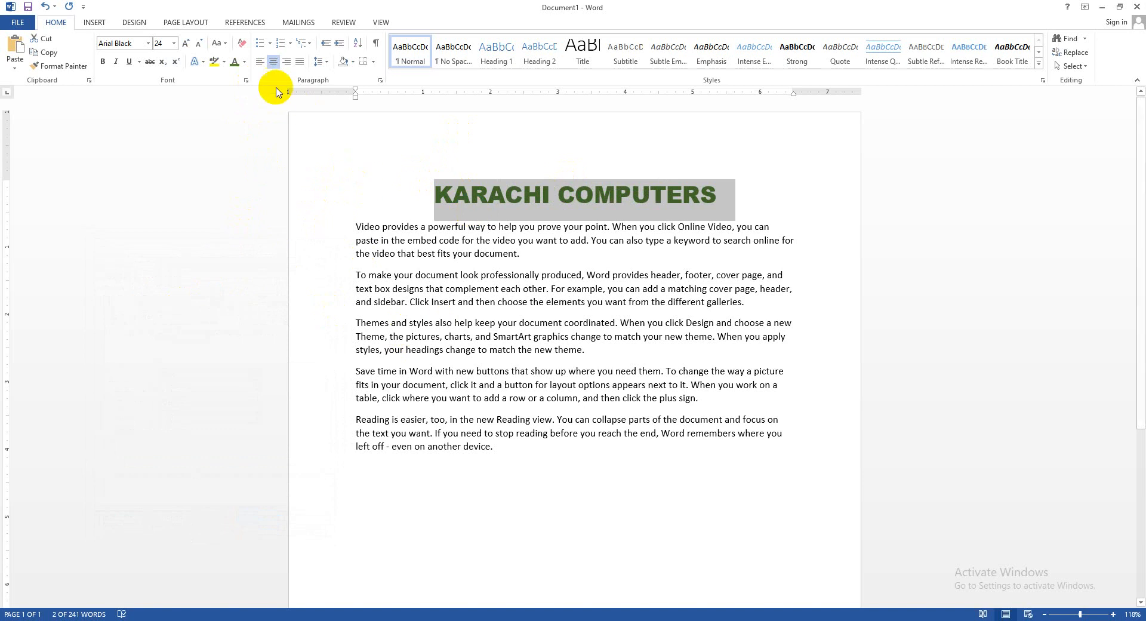
Expand the heading's character spacing by 2.8 pt and apply it
{"action": "left_click", "coordinate": [246, 80]}
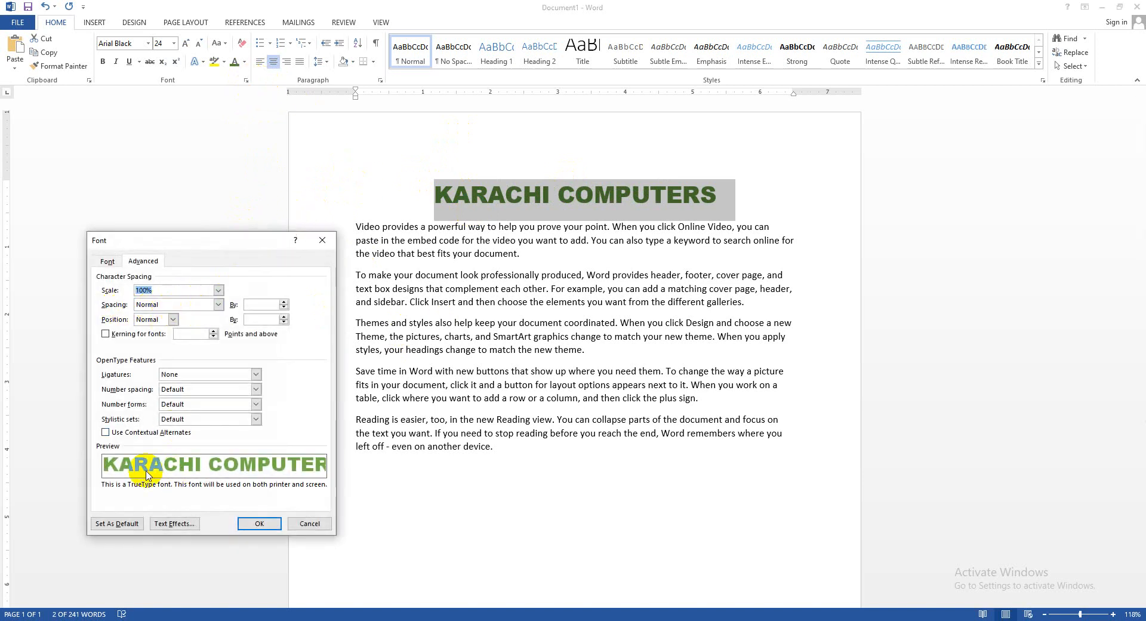
{"action": "left_click", "coordinate": [188, 305]}
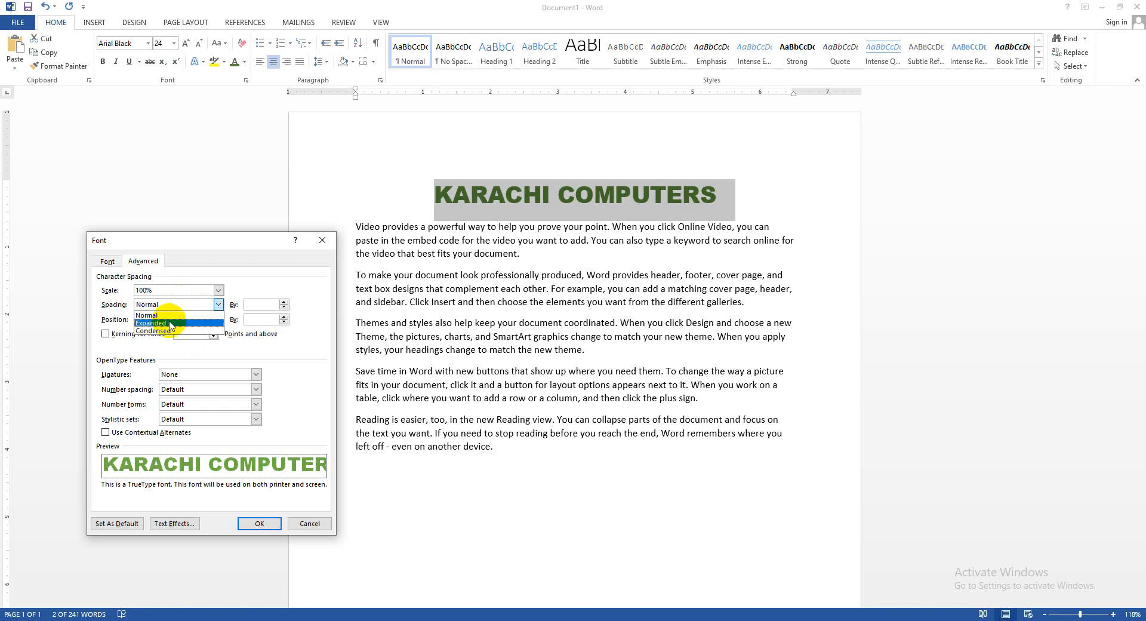
{"action": "left_click", "coordinate": [171, 322]}
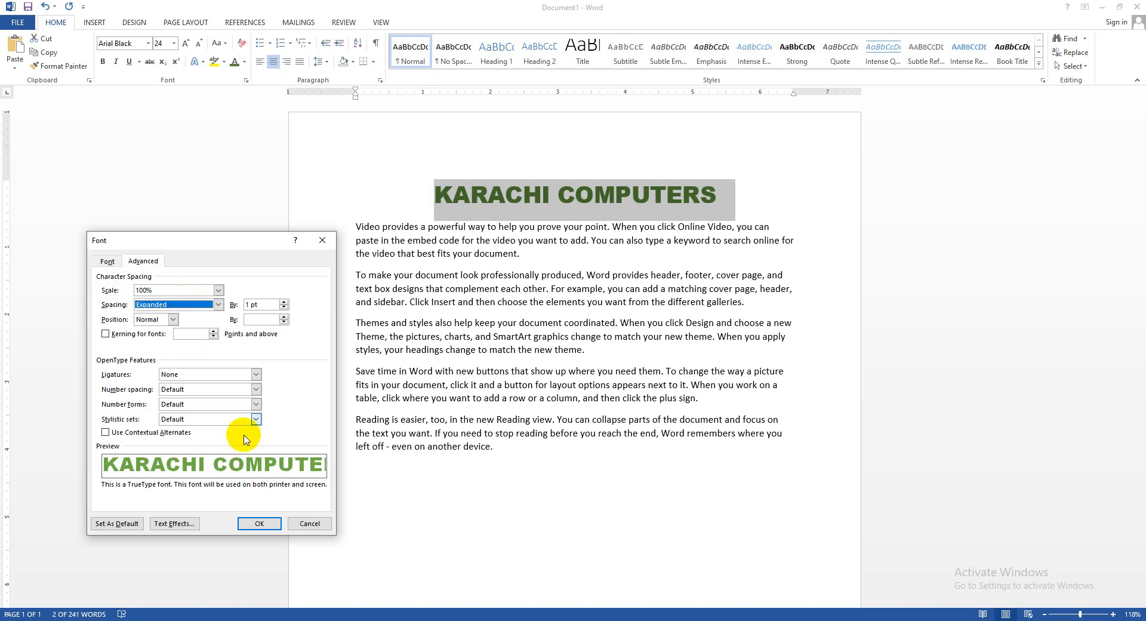
{"action": "left_click", "coordinate": [284, 302]}
{"action": "left_click", "coordinate": [285, 302]}
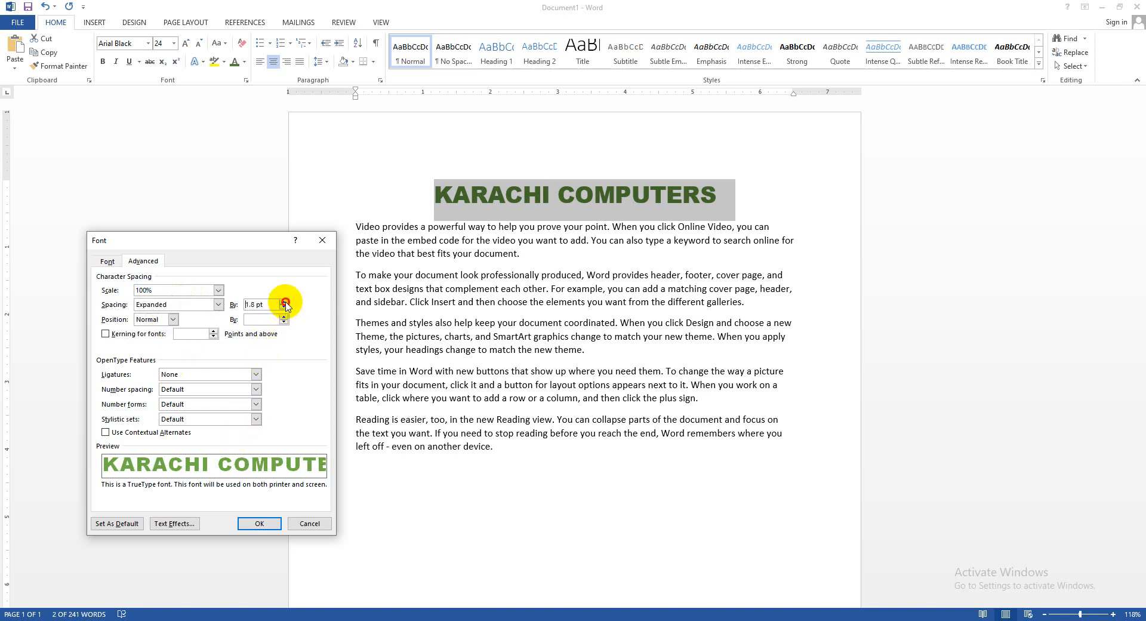
{"action": "left_click", "coordinate": [284, 302]}
{"action": "left_click", "coordinate": [285, 302]}
{"action": "left_click", "coordinate": [285, 302]}
{"action": "left_click", "coordinate": [285, 301]}
{"action": "left_click", "coordinate": [285, 302]}
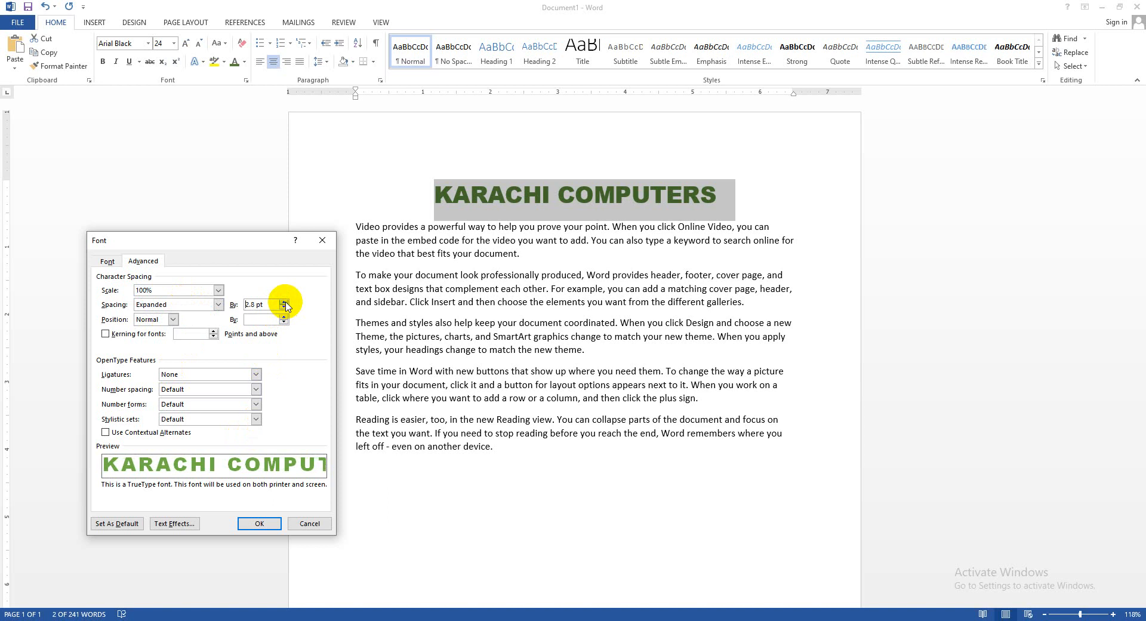
{"action": "left_click", "coordinate": [259, 523]}
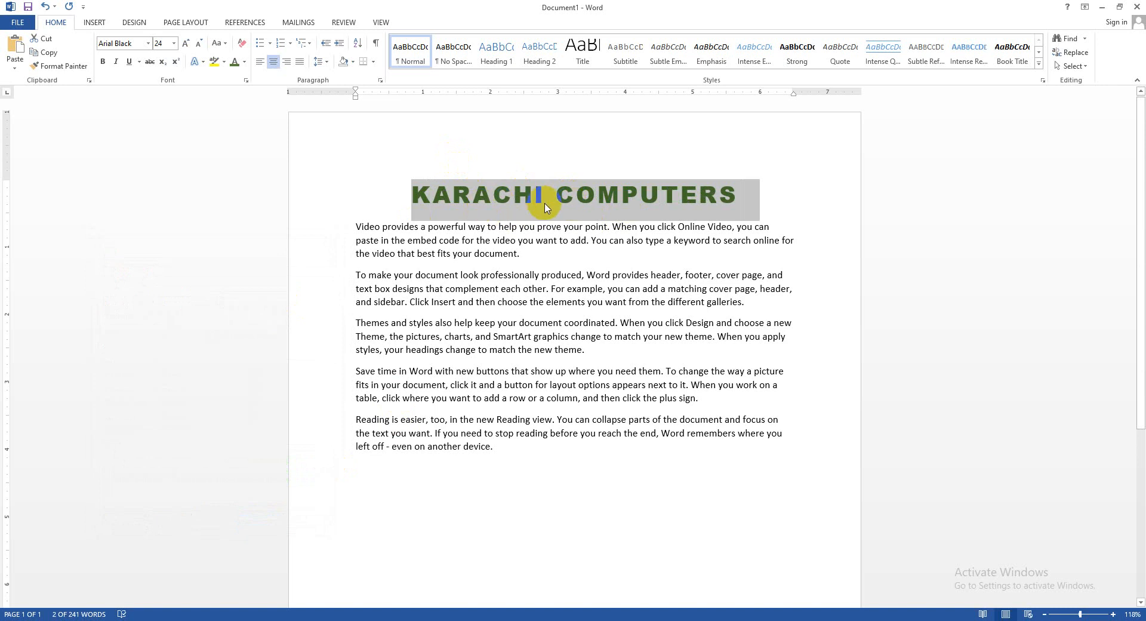
Reset the heading's expanded character spacing to Normal
{"action": "left_click", "coordinate": [246, 80]}
{"action": "left_click", "coordinate": [218, 304]}
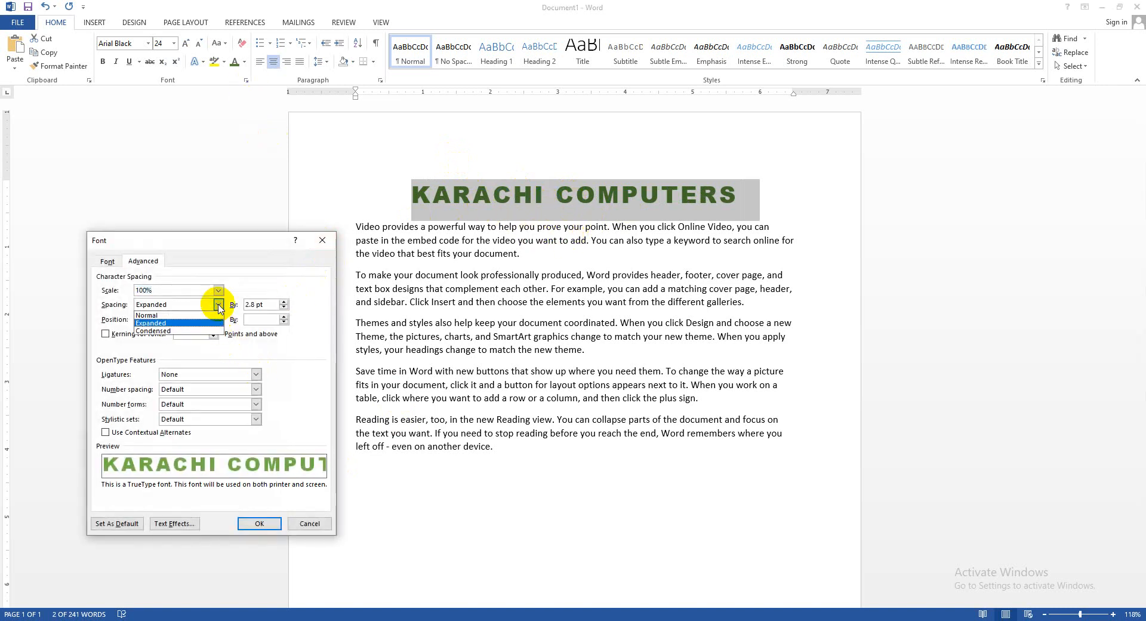
{"action": "left_click", "coordinate": [182, 315]}
{"action": "left_click", "coordinate": [259, 524]}
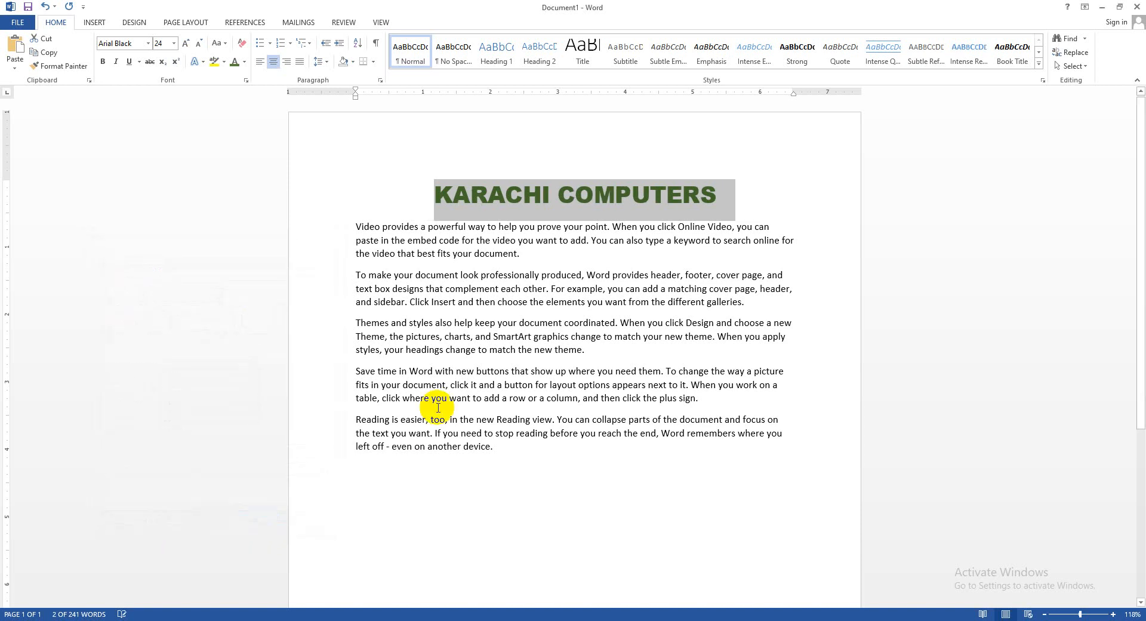
Condense the heading's character spacing by 4.7 pt and apply it
{"action": "left_click", "coordinate": [245, 80]}
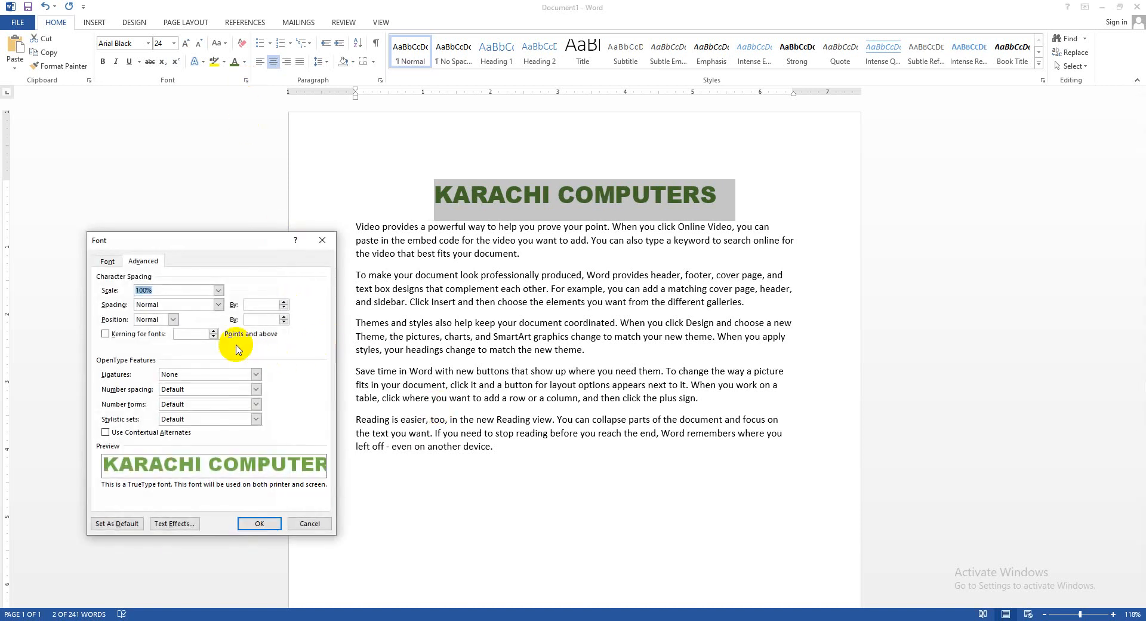
{"action": "left_click", "coordinate": [218, 305]}
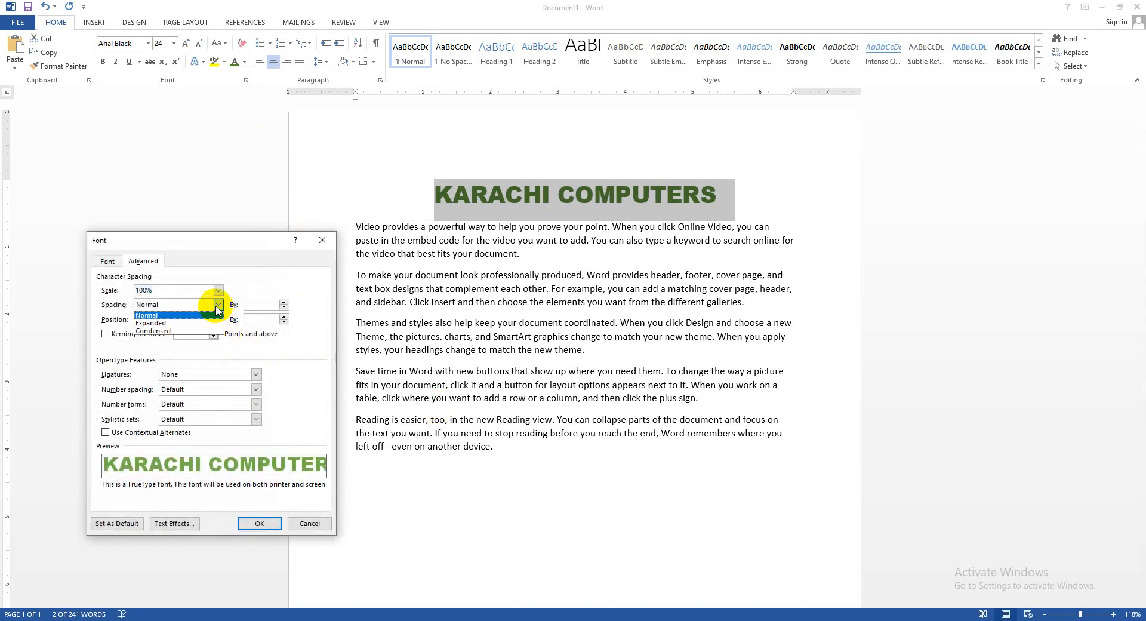
{"action": "left_click", "coordinate": [157, 331]}
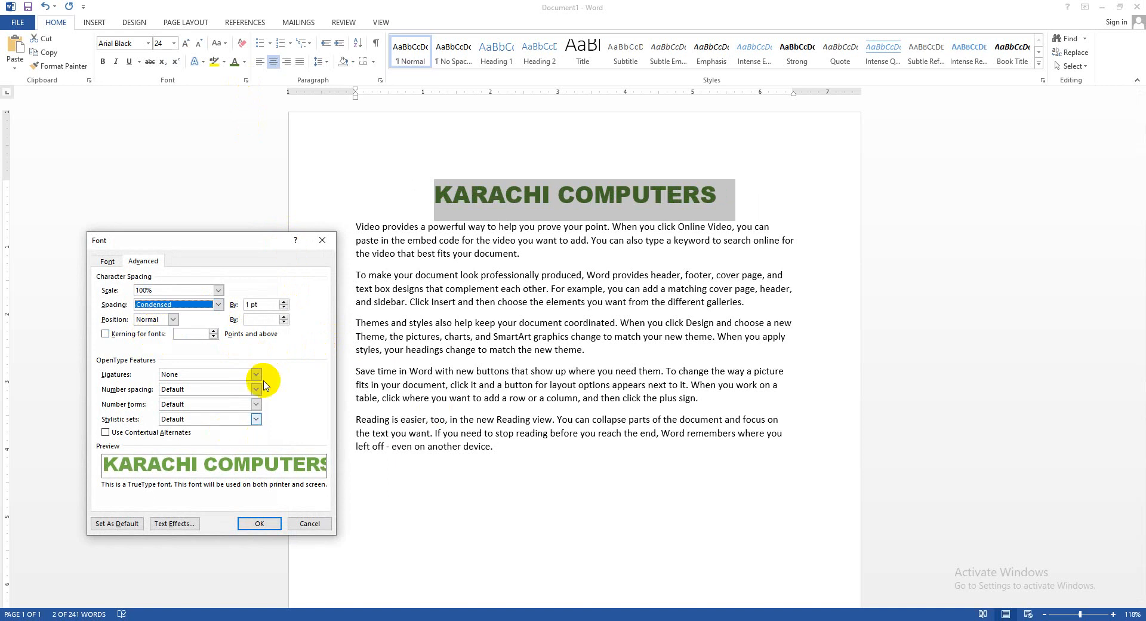
{"action": "left_click", "coordinate": [284, 305]}
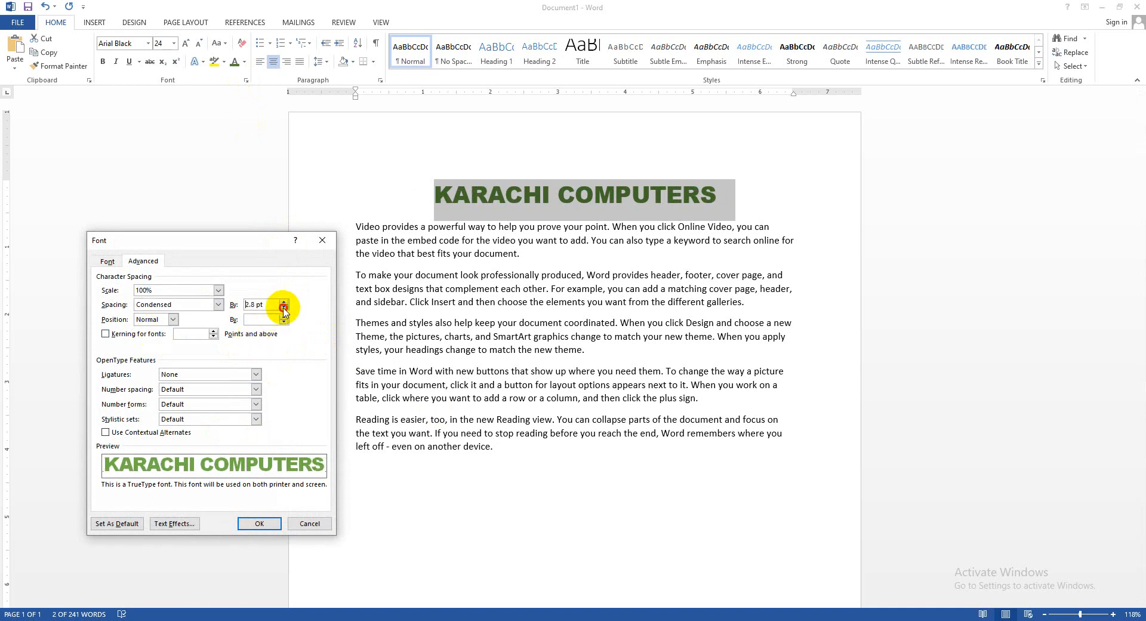
{"action": "left_click", "coordinate": [284, 305]}
{"action": "left_click", "coordinate": [284, 305]}
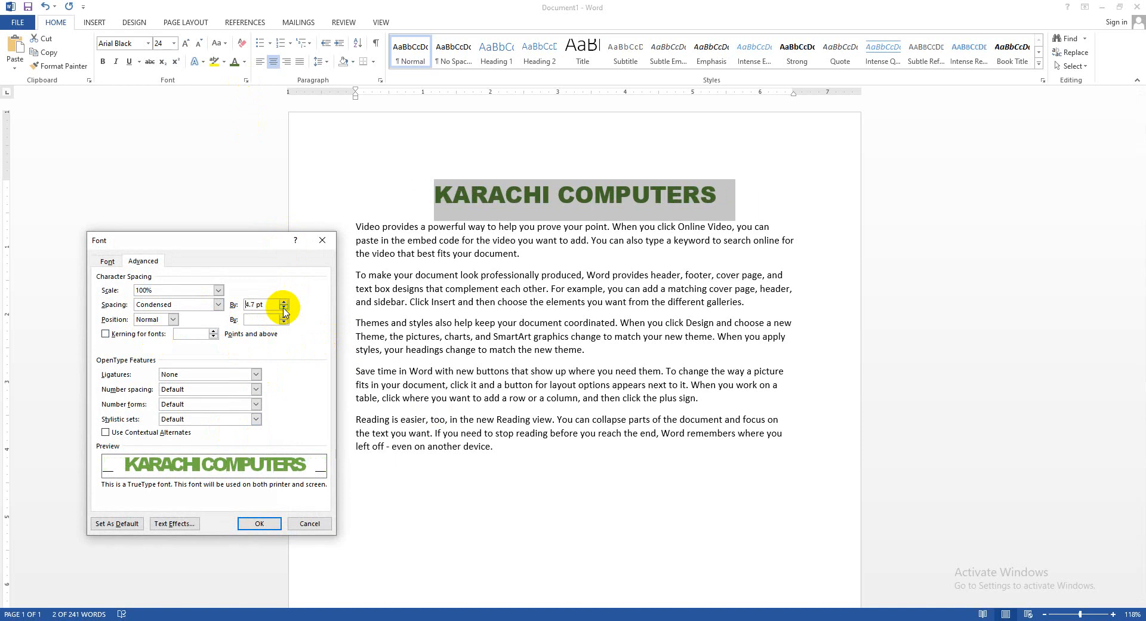
{"action": "left_click", "coordinate": [259, 523]}
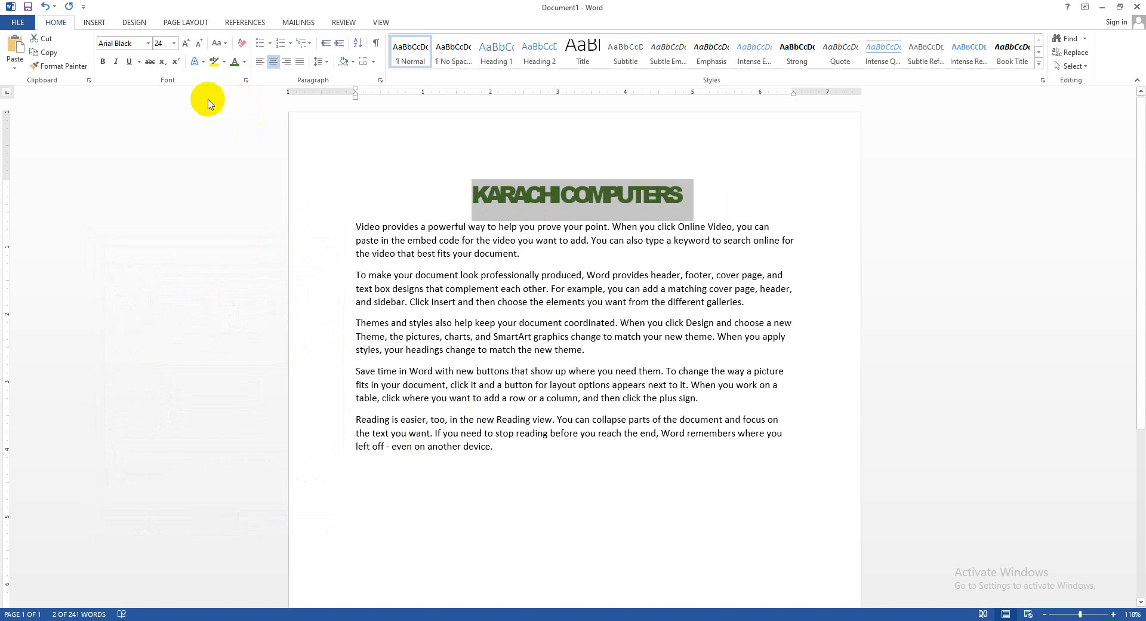
Restore the heading's condensed character spacing to Normal
{"action": "left_click", "coordinate": [245, 80]}
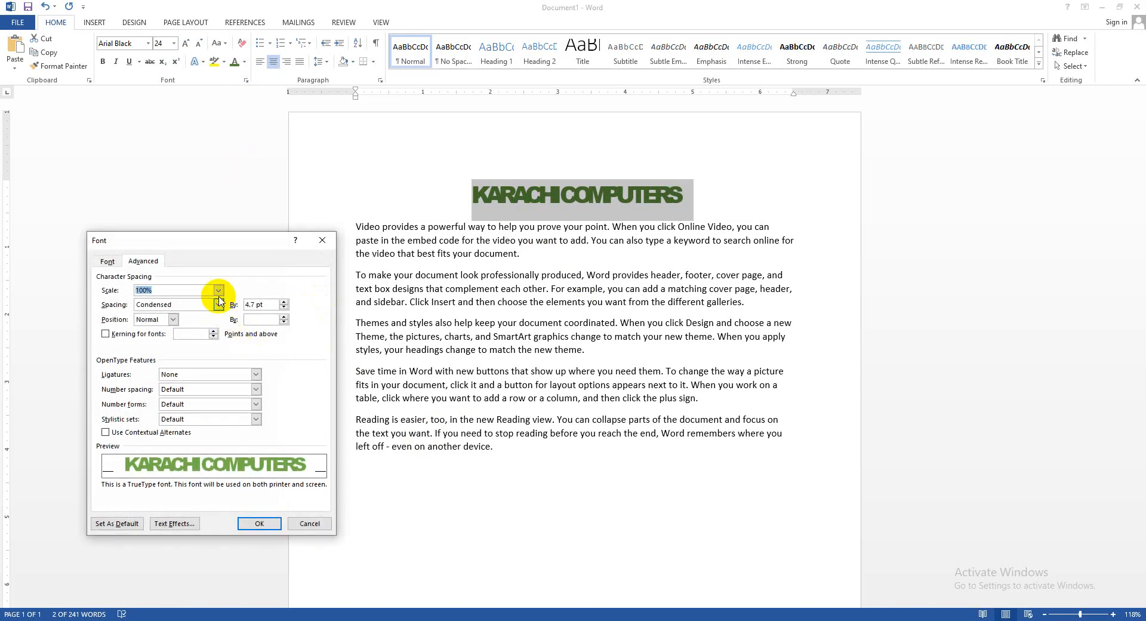
{"action": "left_click", "coordinate": [218, 302]}
{"action": "left_click", "coordinate": [179, 314]}
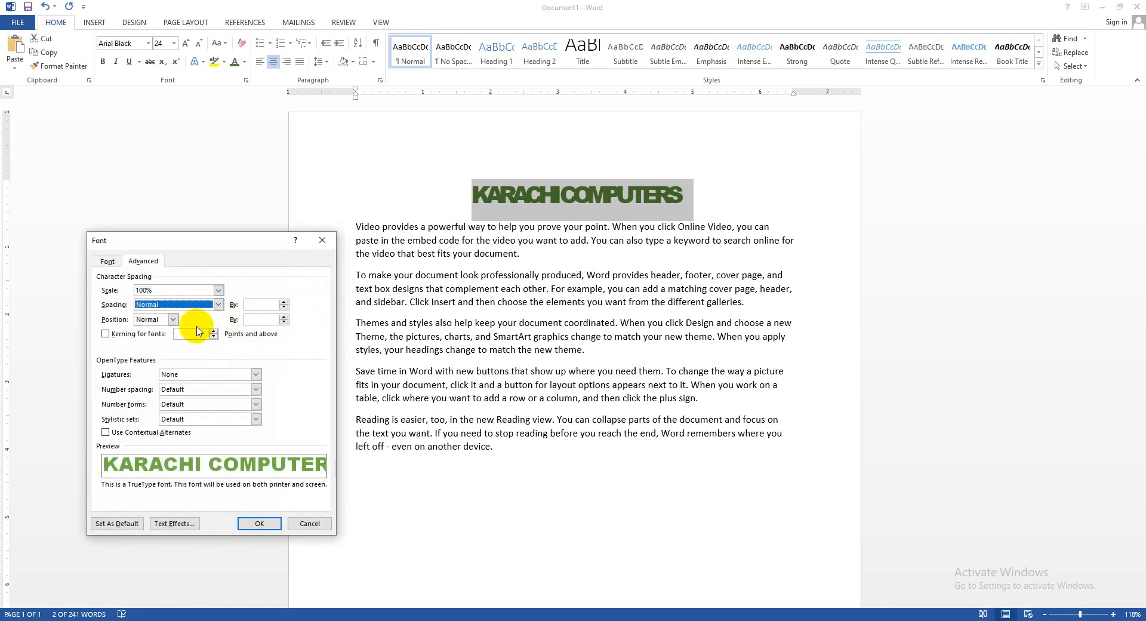
{"action": "left_click", "coordinate": [254, 523]}
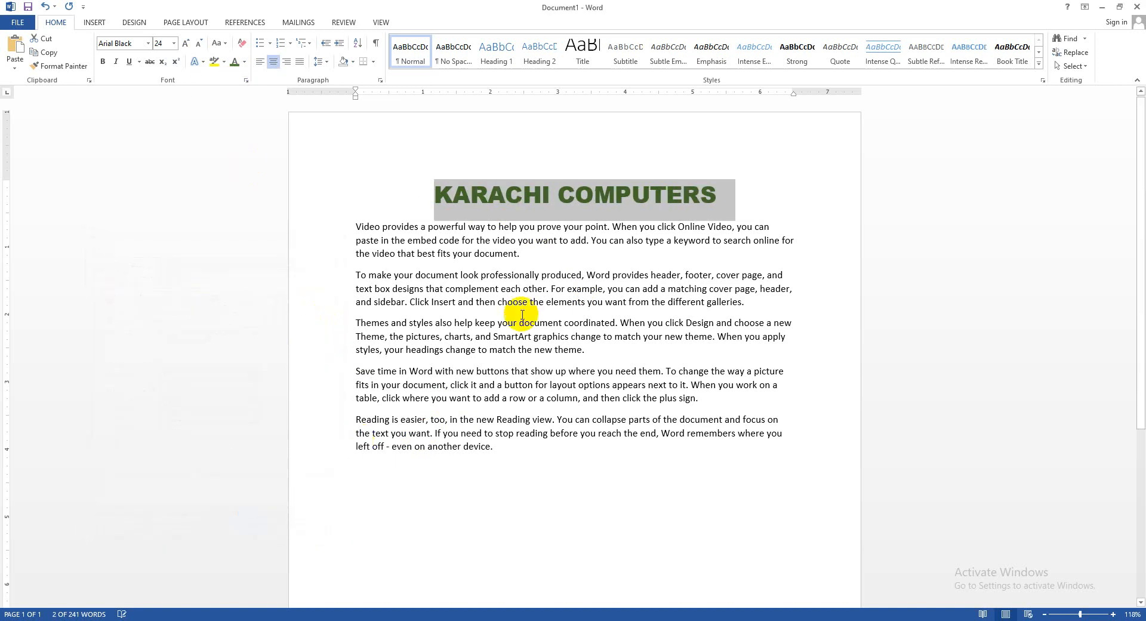
Change the case of the whole heading to Sentence case, followed by Capitalize Each Word
{"action": "left_click", "coordinate": [571, 190]}
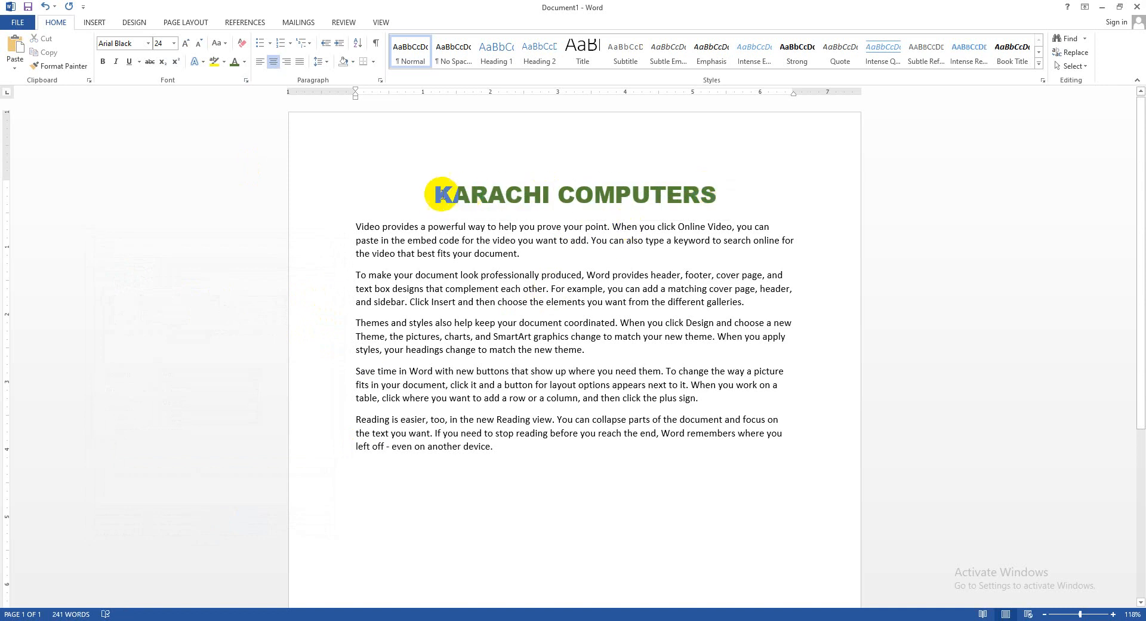
{"action": "left_click", "coordinate": [719, 192]}
{"action": "left_click_drag", "start_coordinate": [436, 190], "coordinate": [725, 194]}
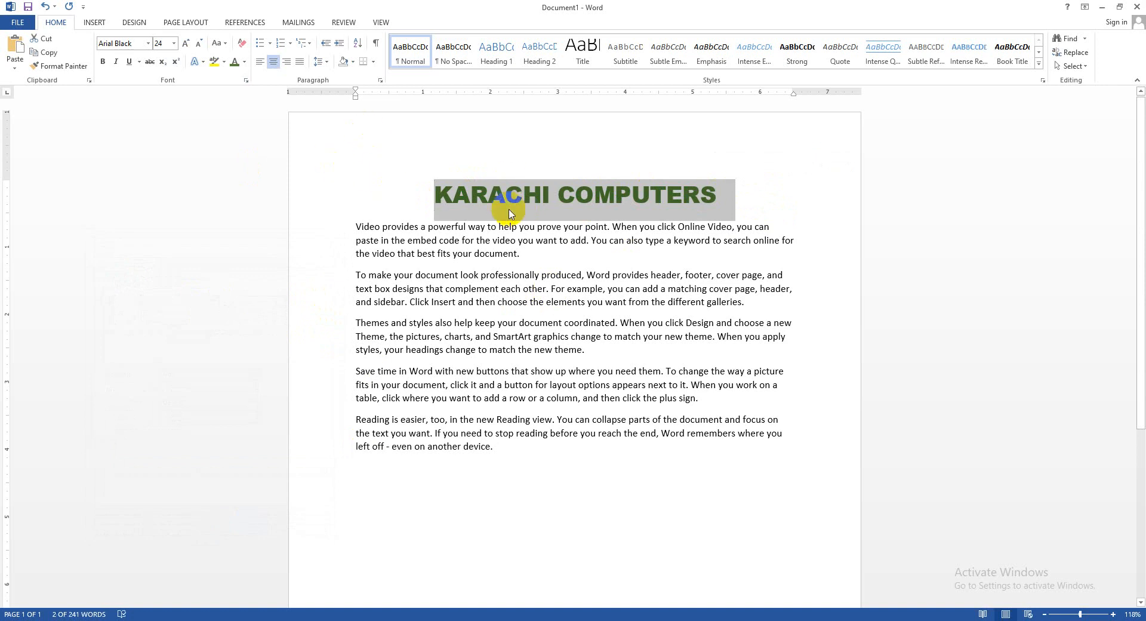
{"action": "left_click", "coordinate": [225, 44]}
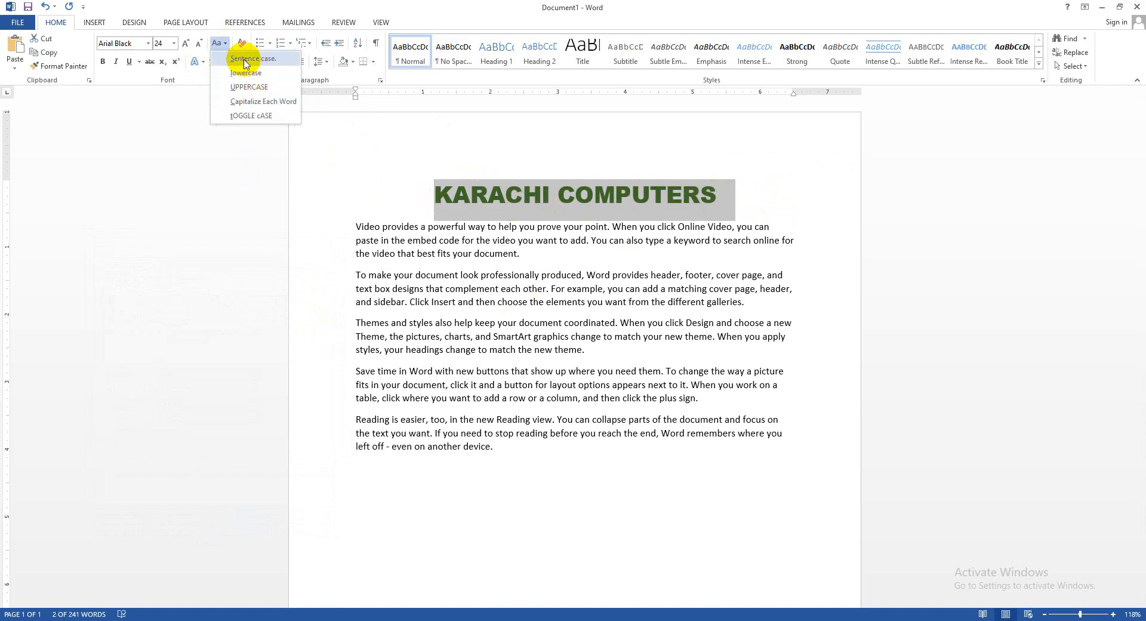
{"action": "left_click", "coordinate": [245, 58]}
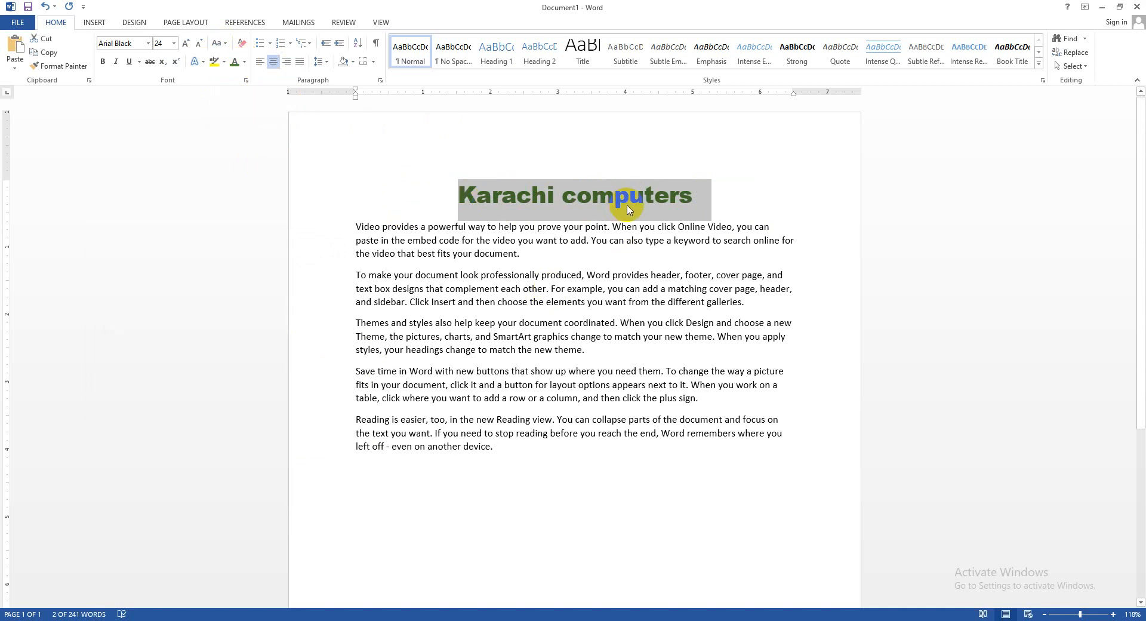
{"action": "left_click", "coordinate": [219, 43]}
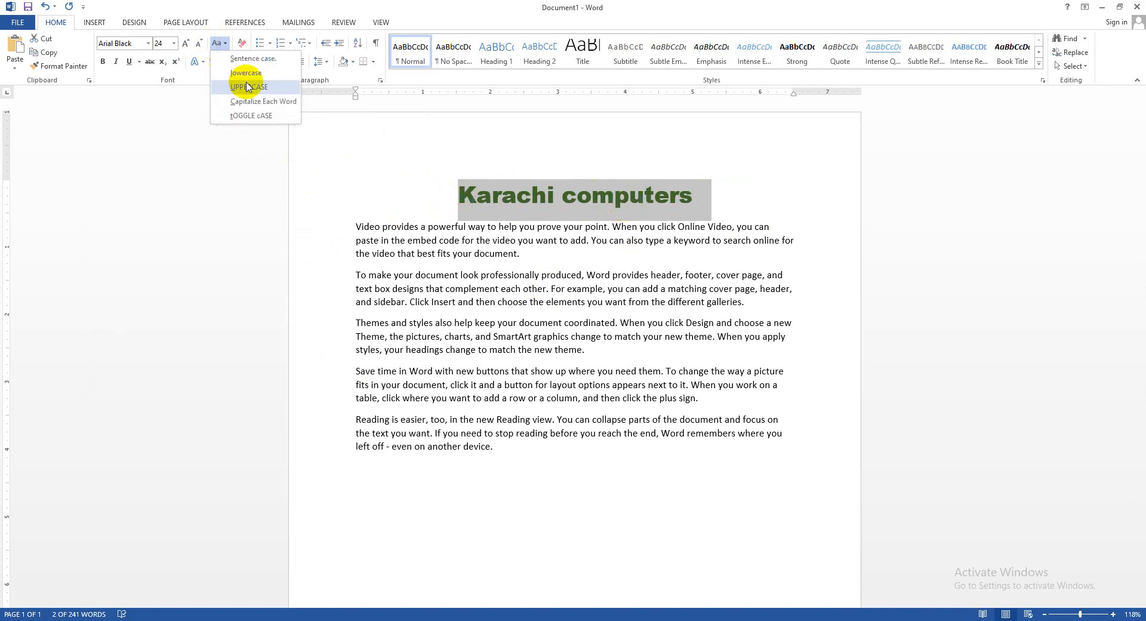
{"action": "left_click", "coordinate": [257, 102]}
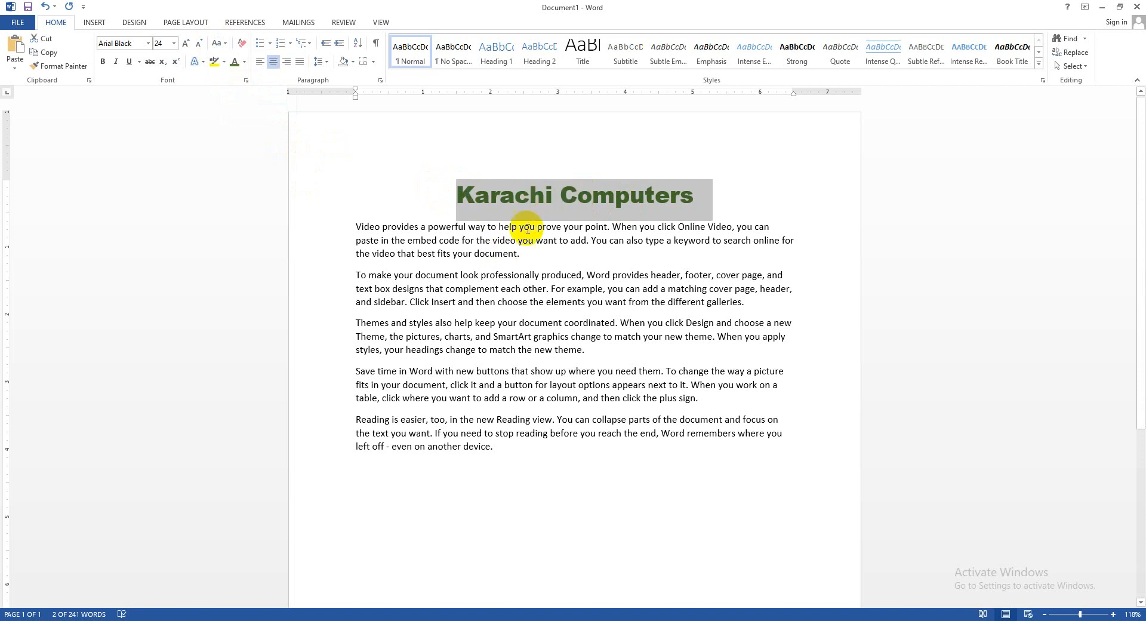
Apply the Small caps font effect to the heading
{"action": "left_click", "coordinate": [245, 81]}
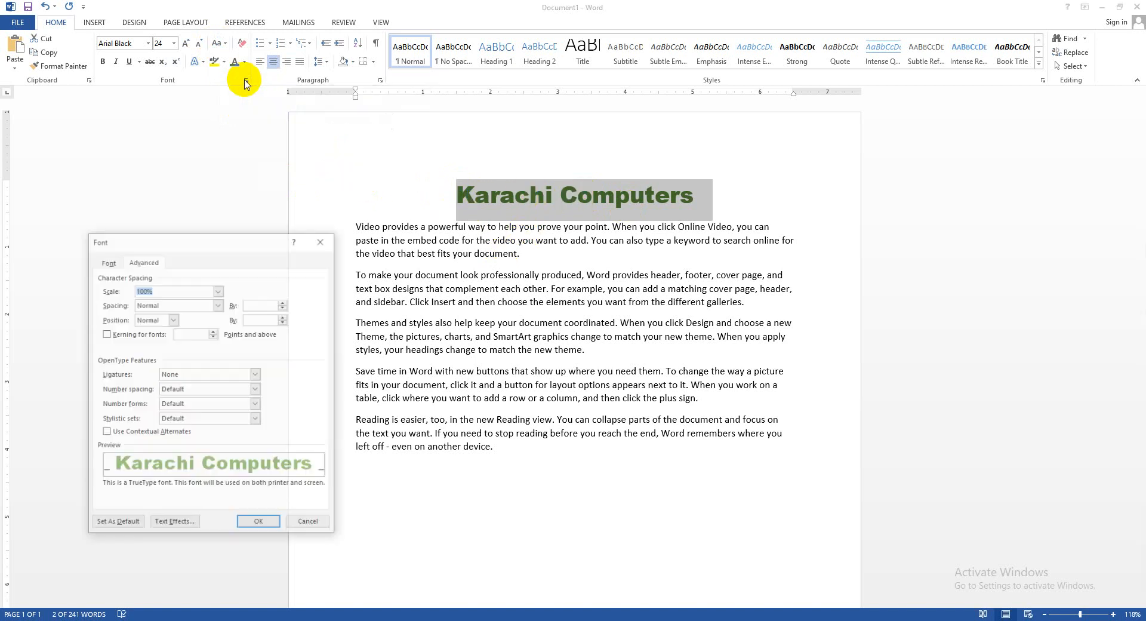
{"action": "left_click", "coordinate": [108, 261]}
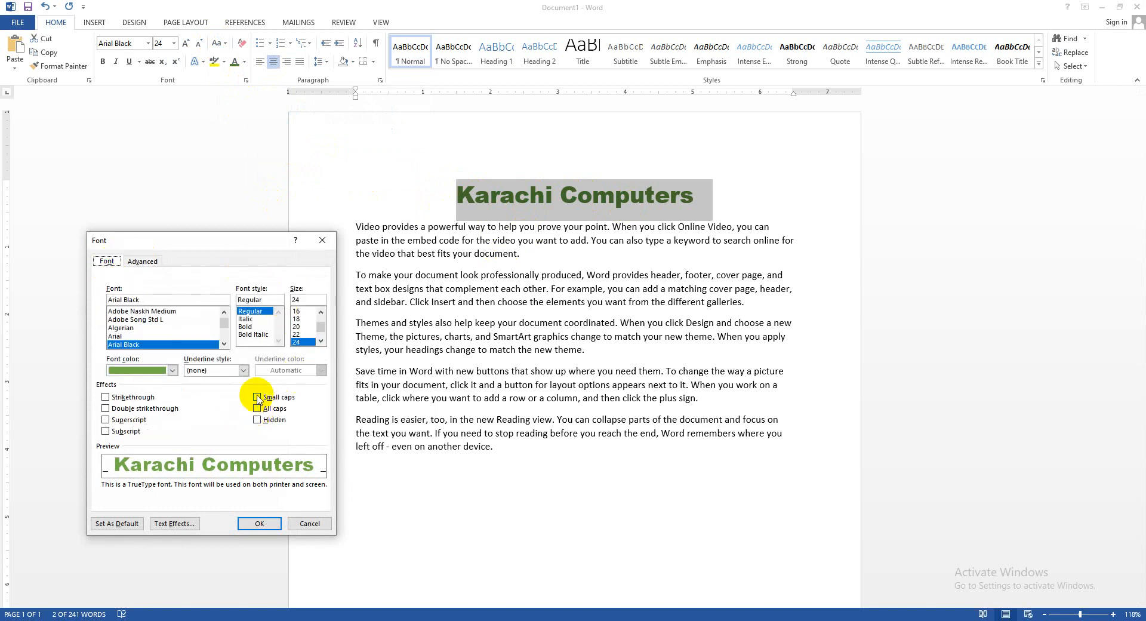
{"action": "left_click", "coordinate": [258, 397]}
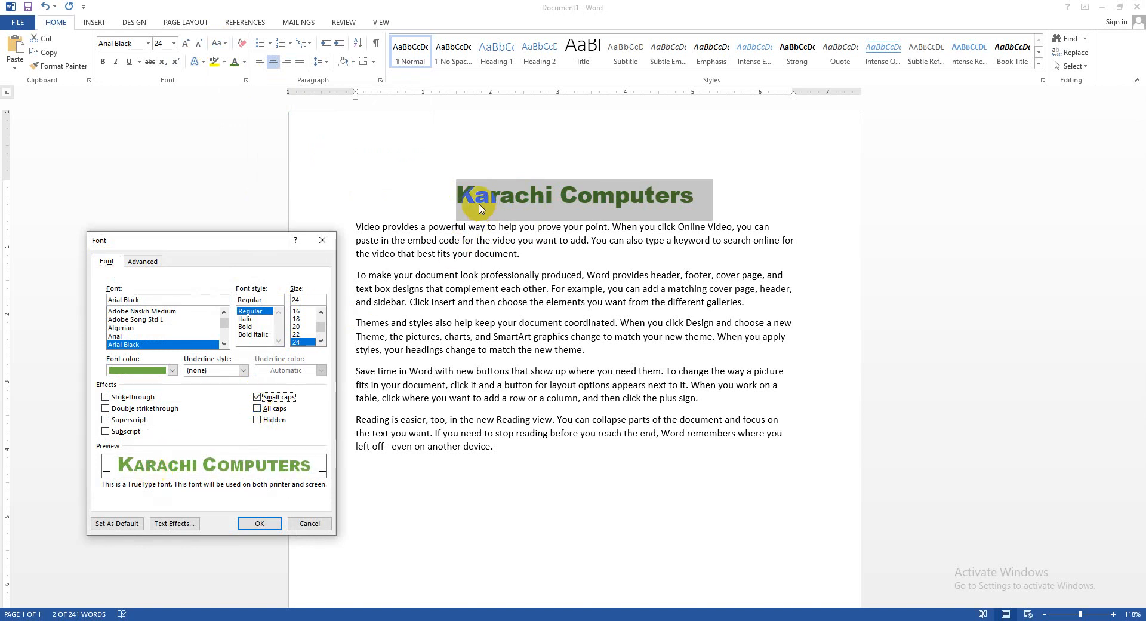
{"action": "left_click", "coordinate": [261, 523]}
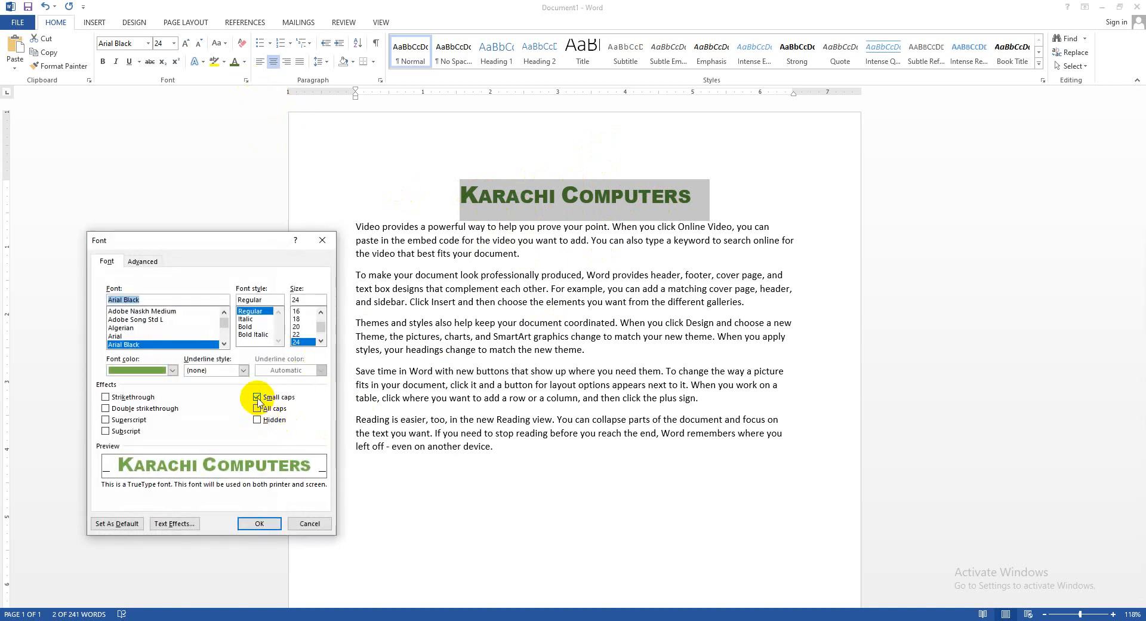
Replace the heading's Small caps effect with All caps
{"action": "left_click", "coordinate": [257, 397]}
{"action": "left_click", "coordinate": [258, 409]}
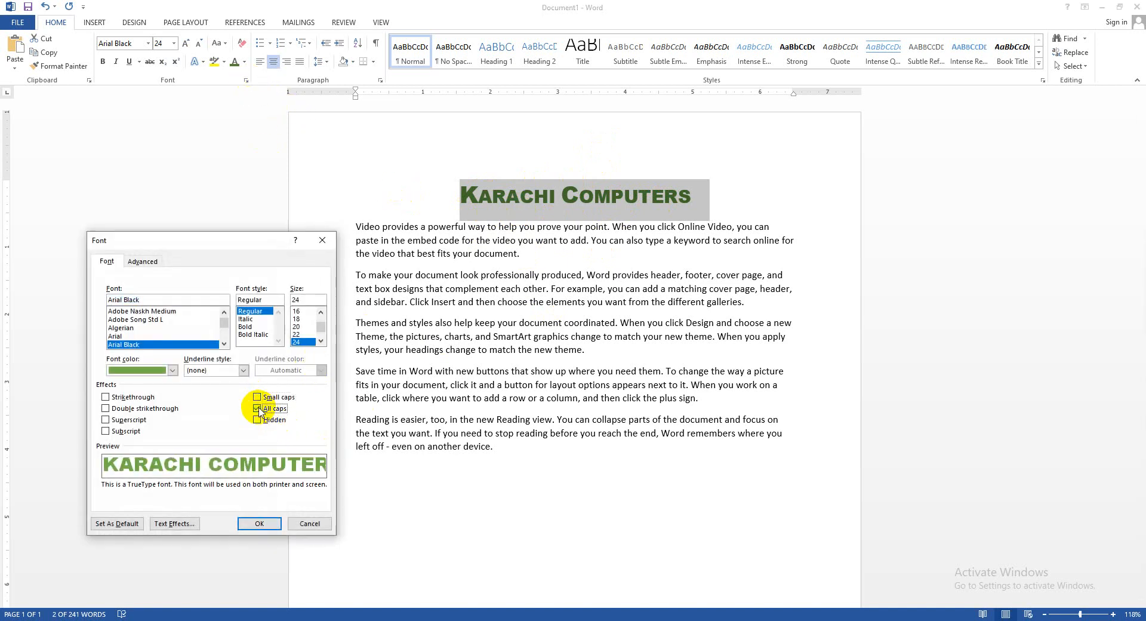
{"action": "left_click", "coordinate": [247, 522]}
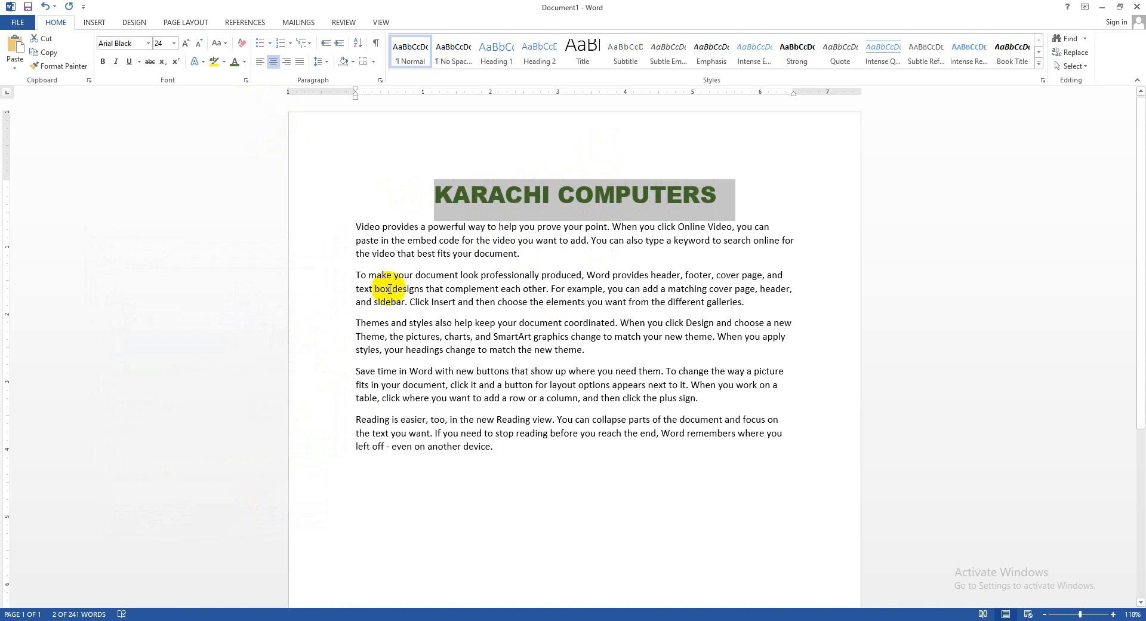
Apply arrowhead bullets to all five body paragraphs and replace them with the four-diamond bullet style
{"action": "left_click", "coordinate": [442, 240]}
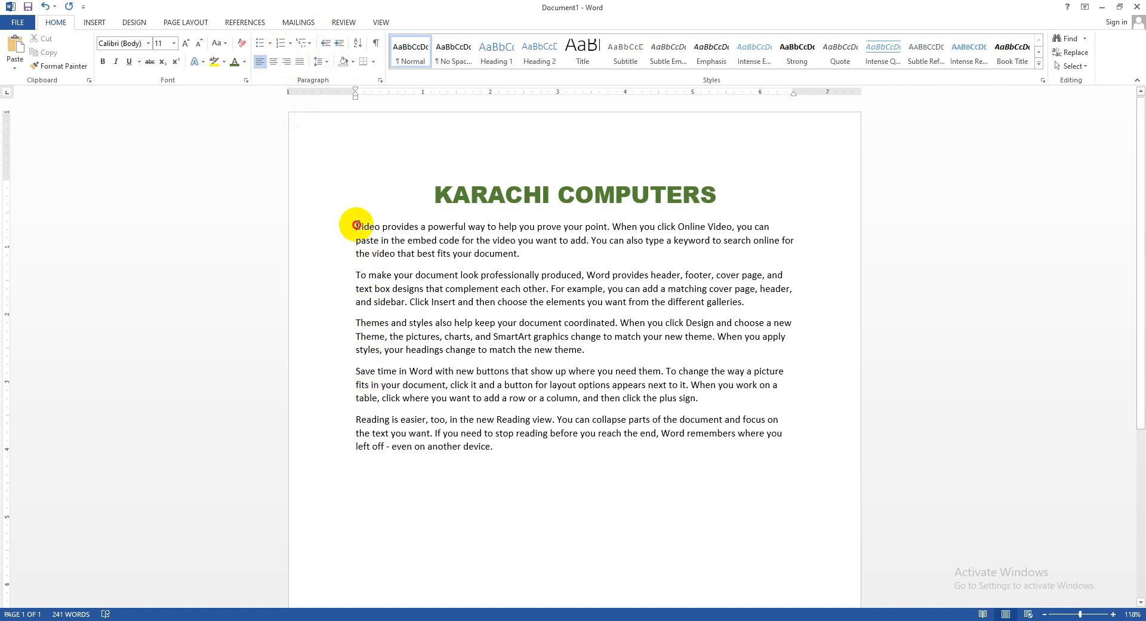
{"action": "left_click_drag", "start_coordinate": [357, 227], "coordinate": [528, 457]}
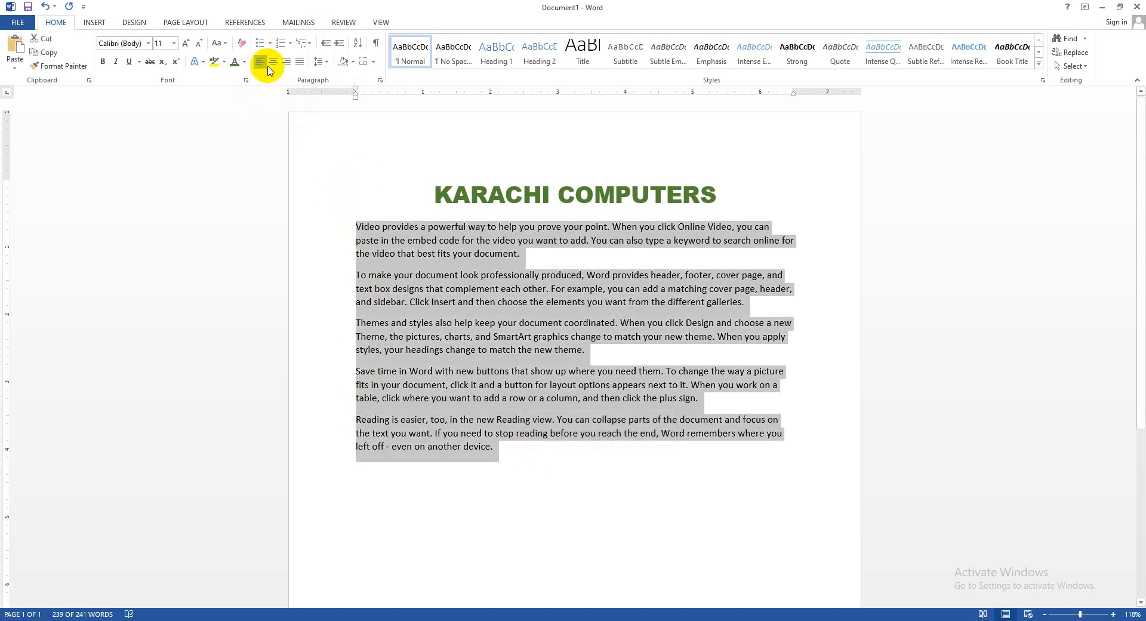
{"action": "left_click", "coordinate": [269, 44]}
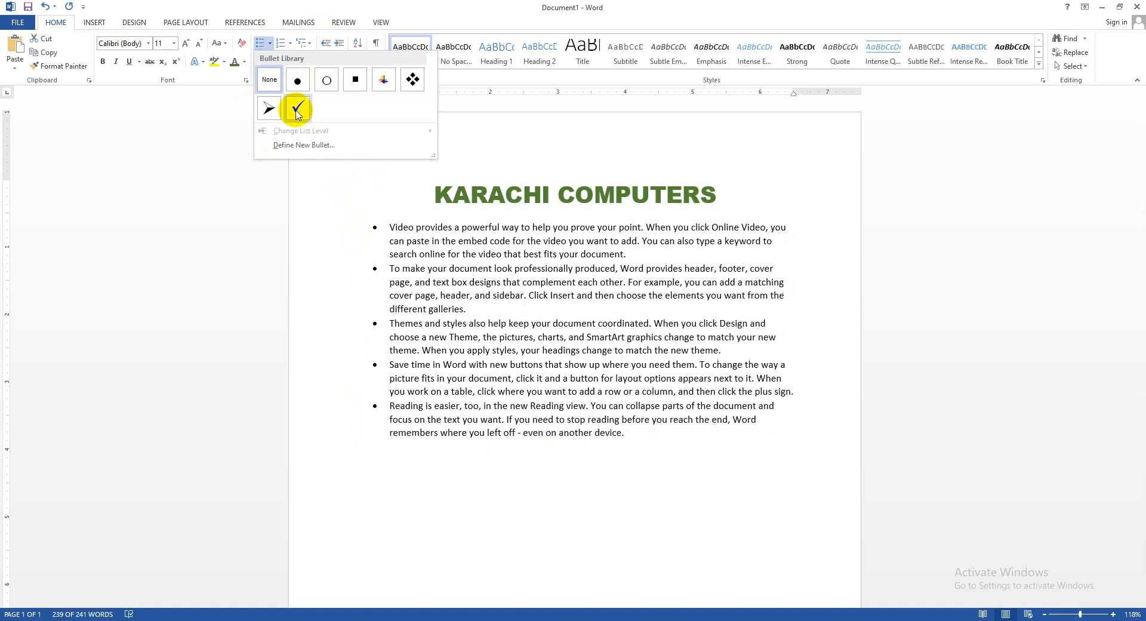
{"action": "left_click", "coordinate": [270, 109]}
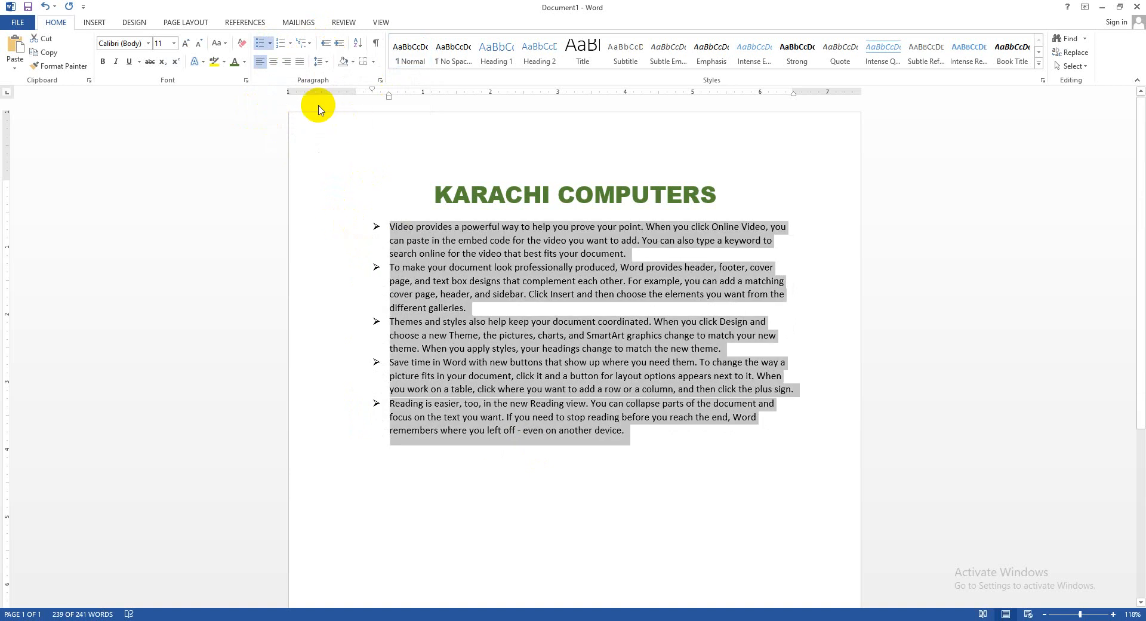
{"action": "left_click", "coordinate": [269, 43]}
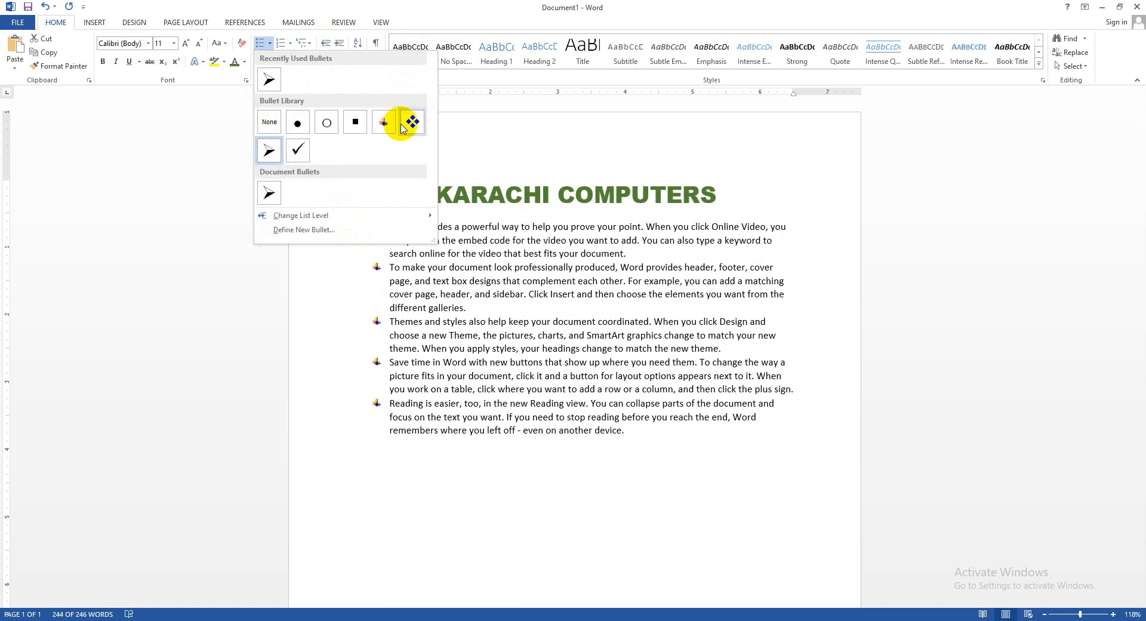
{"action": "left_click", "coordinate": [413, 124]}
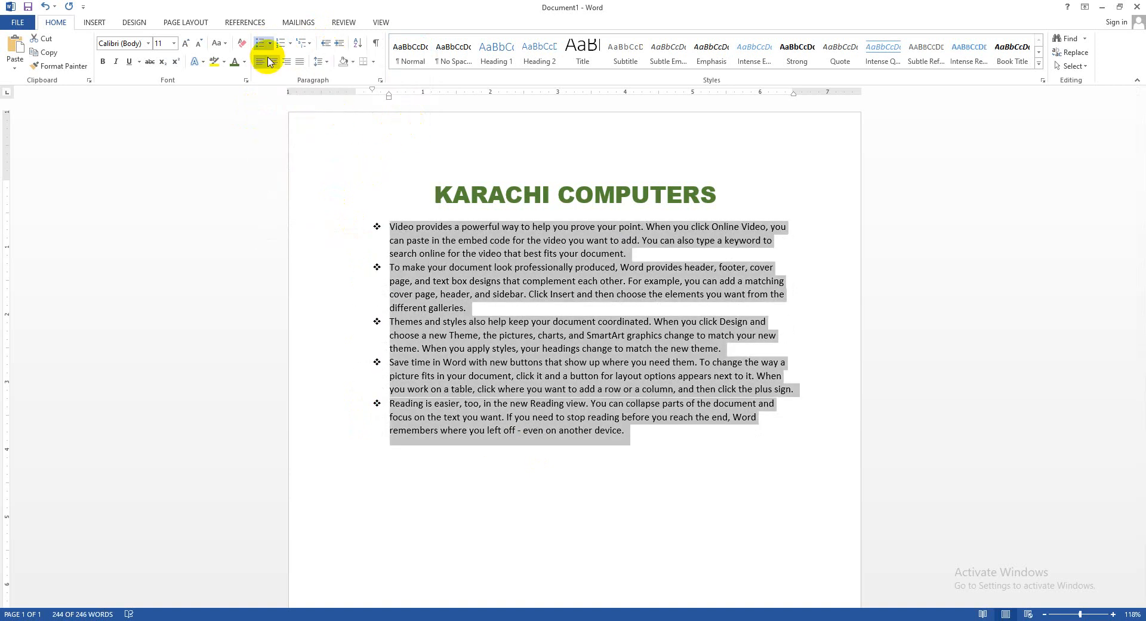
Add the bulleted lines JFKJREKGRJEG and KLGKFLGKGFGKF below the last paragraph and set the empty line under them to no bullet
{"action": "left_click", "coordinate": [673, 440]}
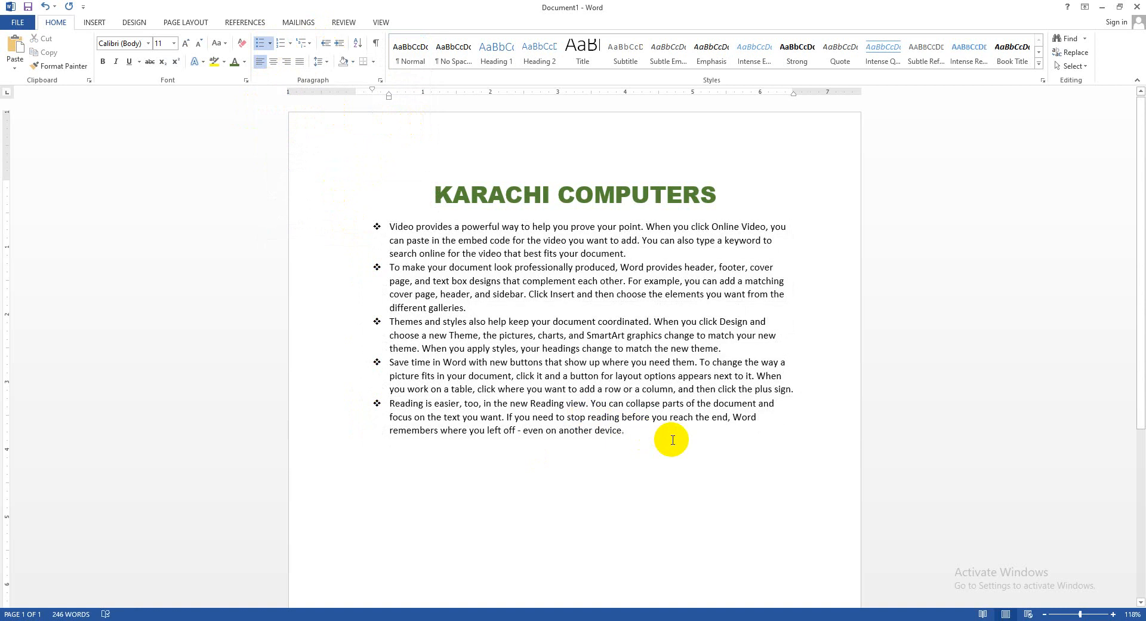
{"action": "key", "text": "Return"}
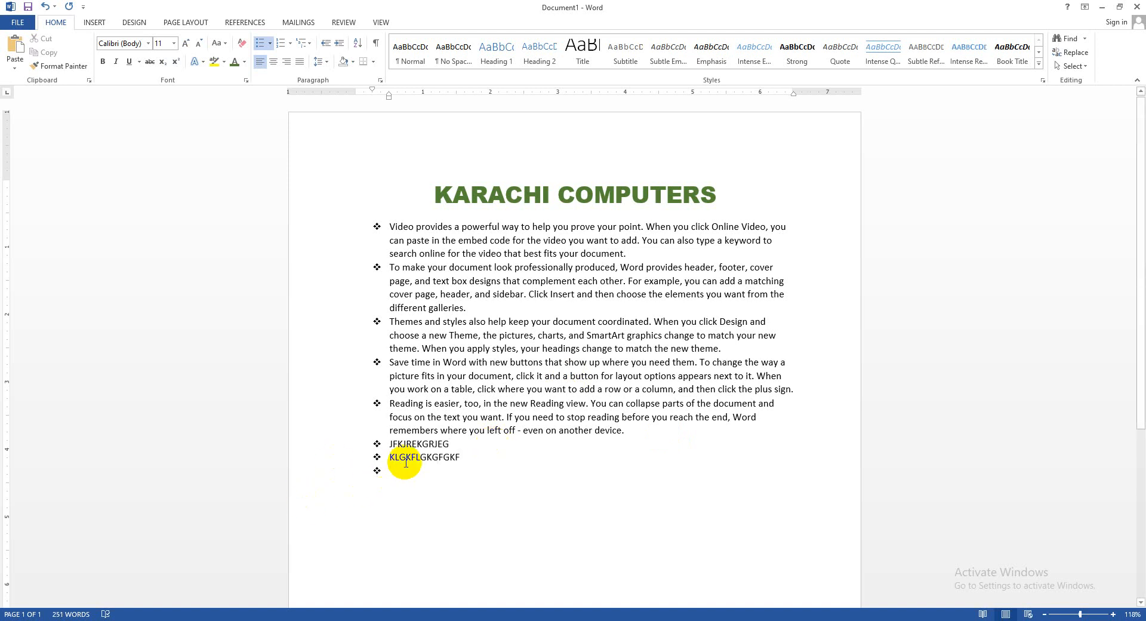
{"action": "left_click", "coordinate": [270, 43]}
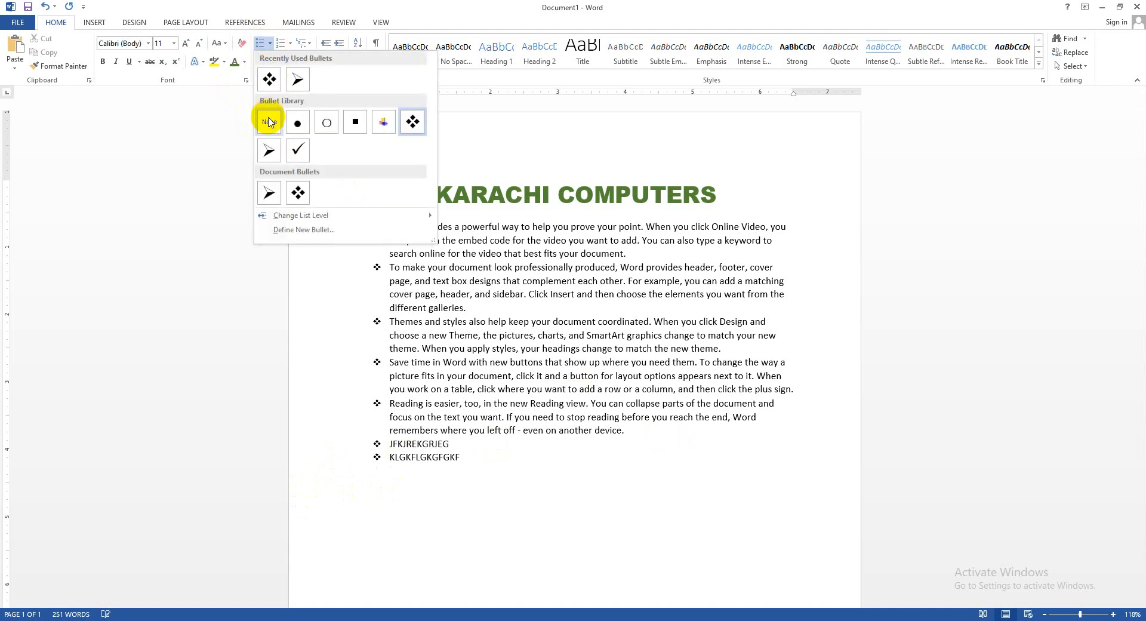
{"action": "left_click", "coordinate": [266, 117]}
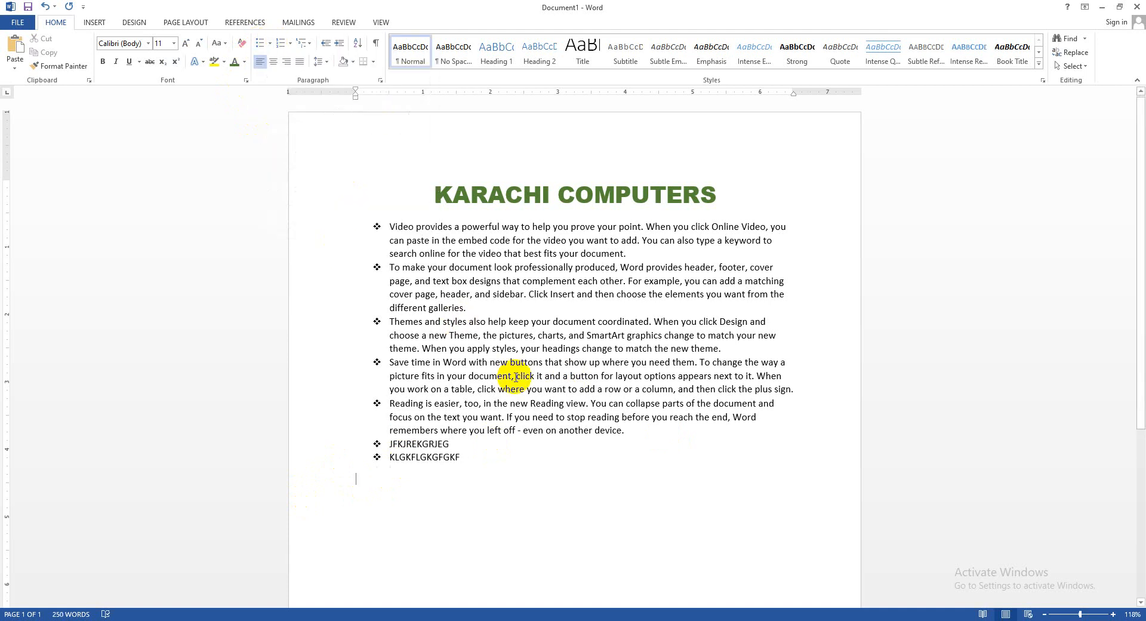
Add another empty bullet after KLGKFLGKGFGKF and delete it together with the two sample lines
{"action": "left_click", "coordinate": [503, 458]}
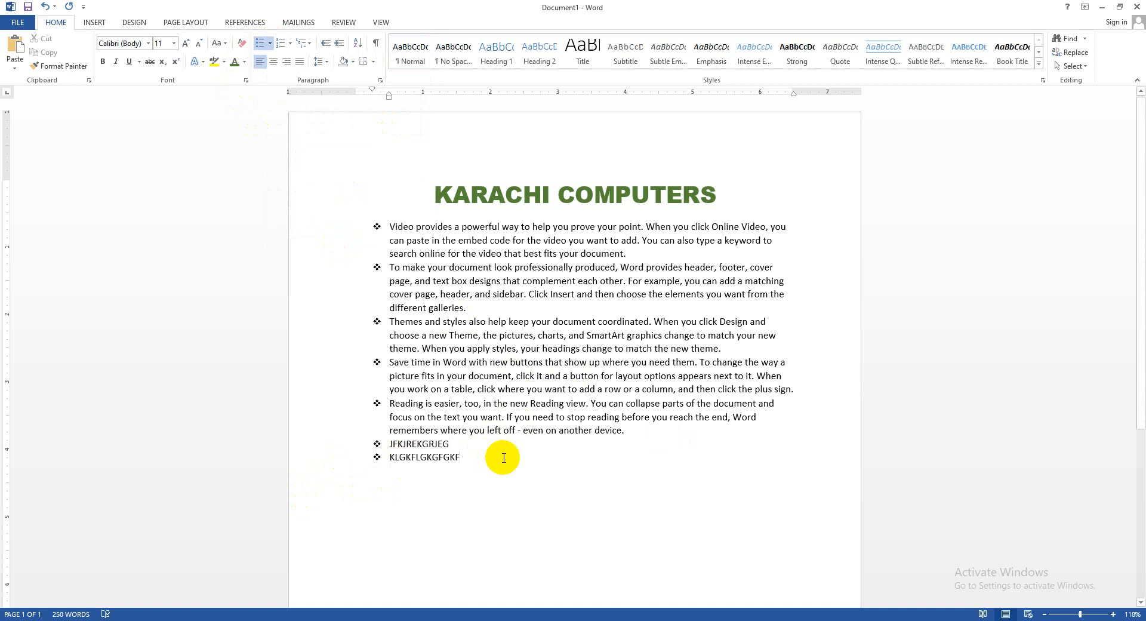
{"action": "key", "text": "Return"}
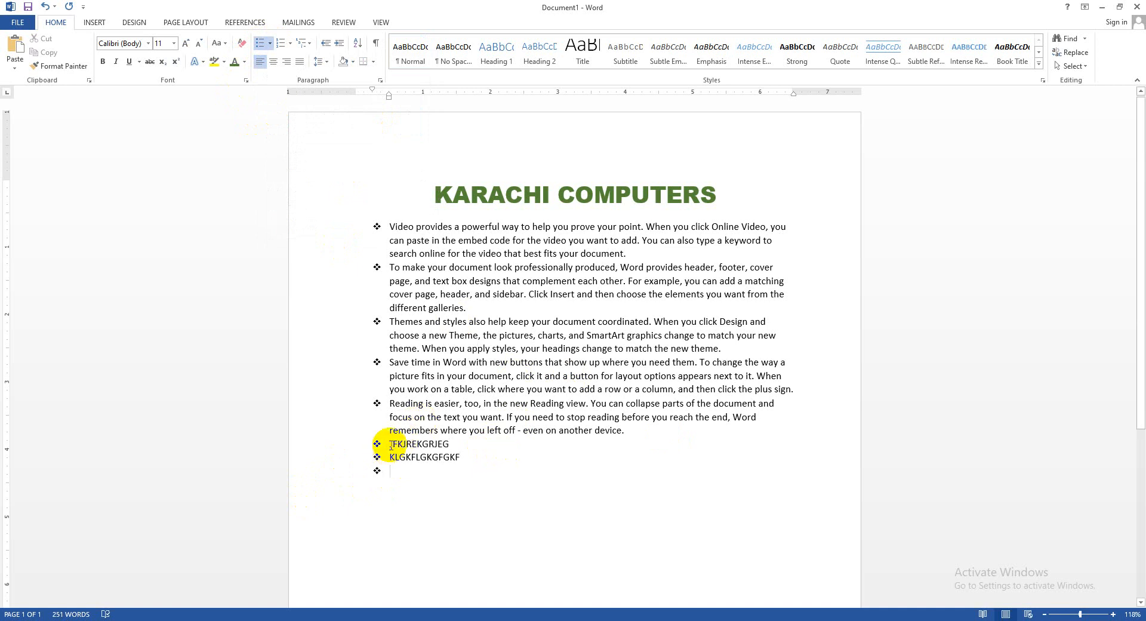
{"action": "left_click_drag", "start_coordinate": [388, 444], "coordinate": [416, 470]}
{"action": "key", "text": "Delete"}
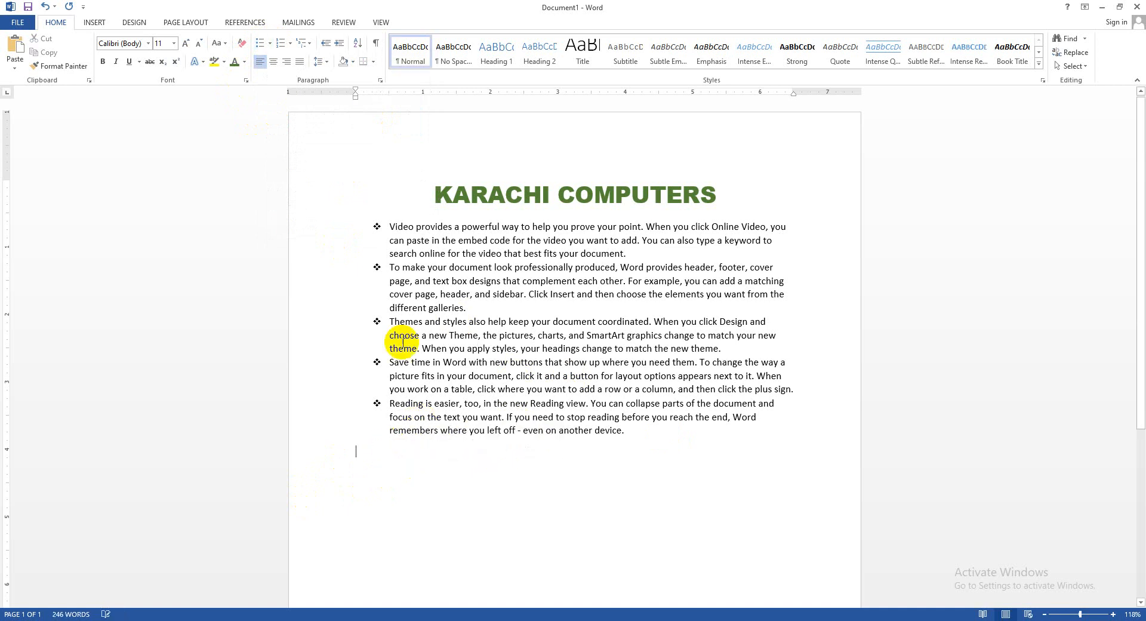
Change the bullets of all five body paragraphs to the arrowhead style
{"action": "left_click", "coordinate": [382, 226]}
{"action": "left_click_drag", "start_coordinate": [414, 253], "coordinate": [639, 430]}
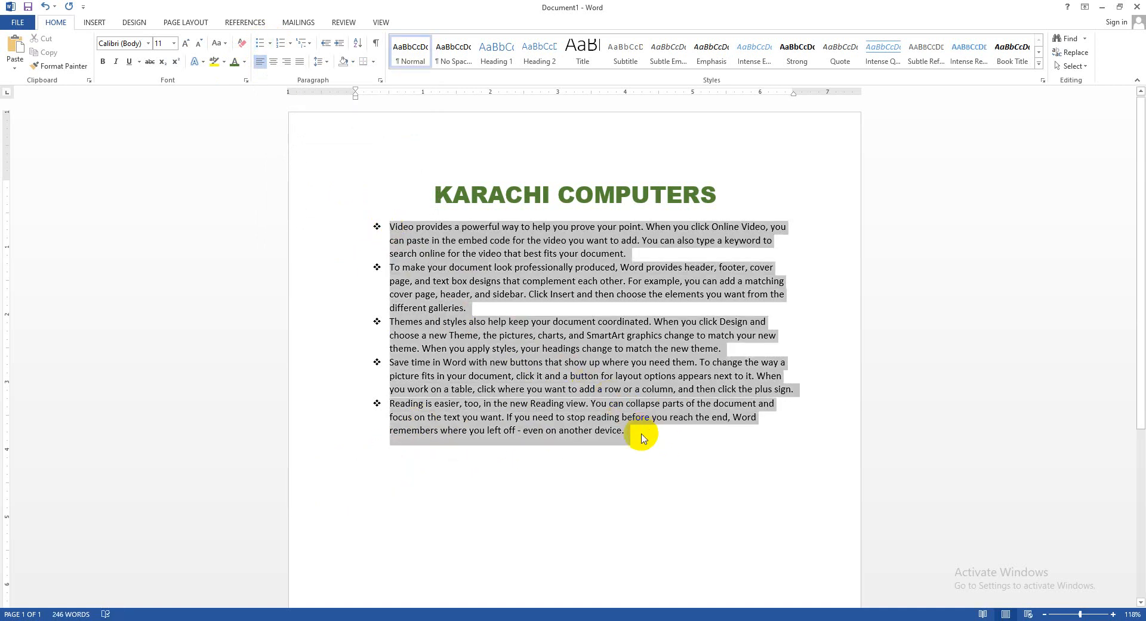
{"action": "left_click", "coordinate": [270, 43]}
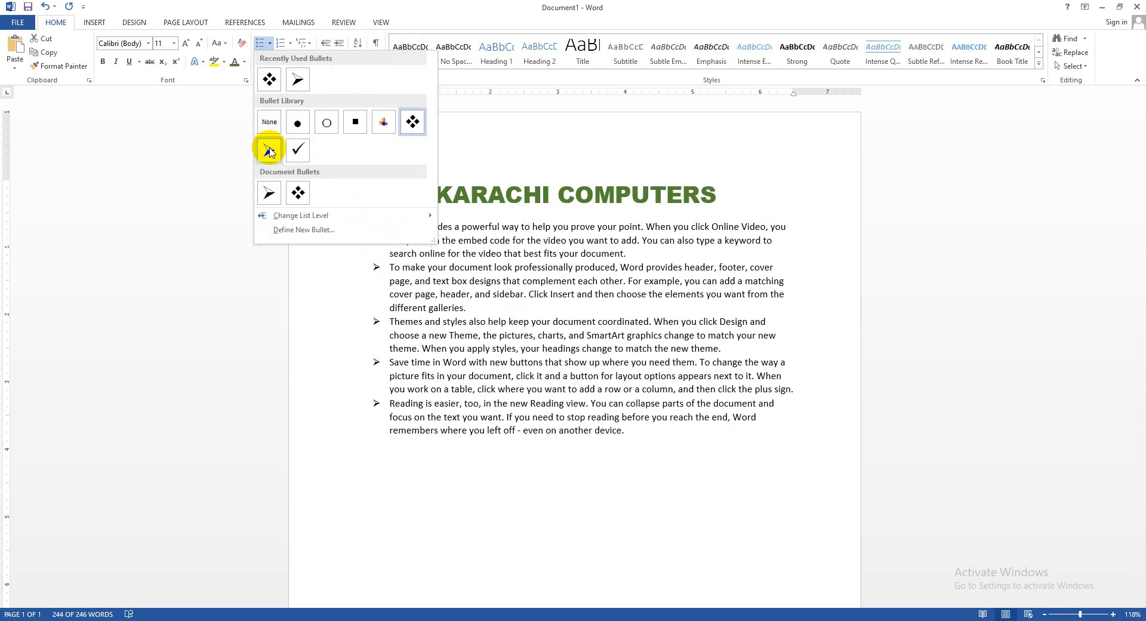
{"action": "left_click", "coordinate": [269, 151]}
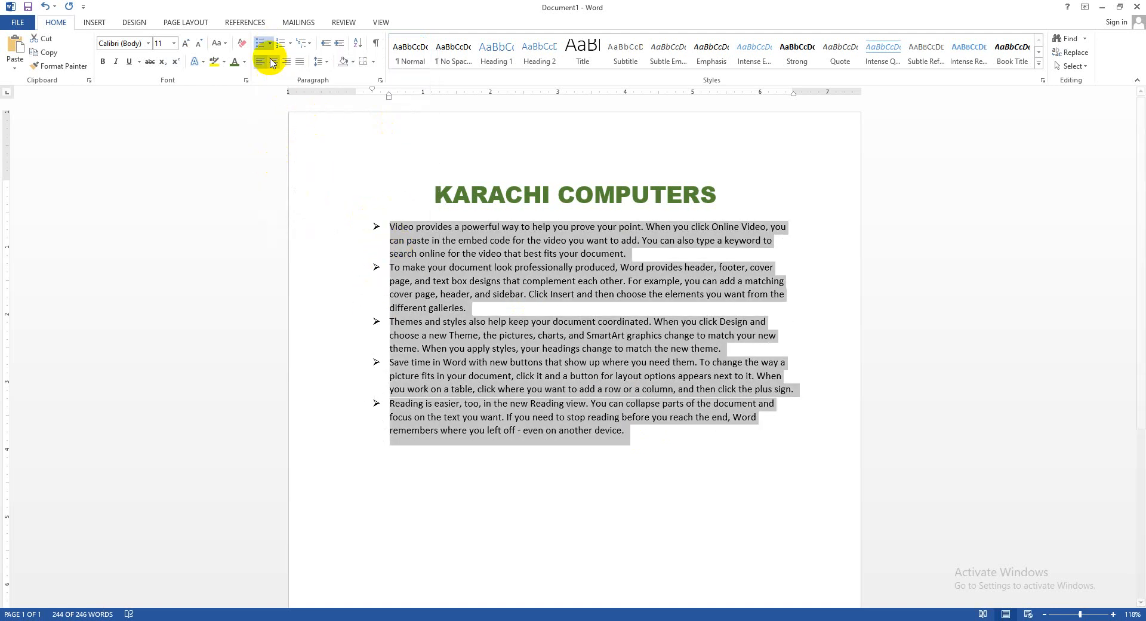
Define a new bullet from the Wingdings computer symbol and apply it to all the body paragraphs
{"action": "left_click", "coordinate": [270, 44]}
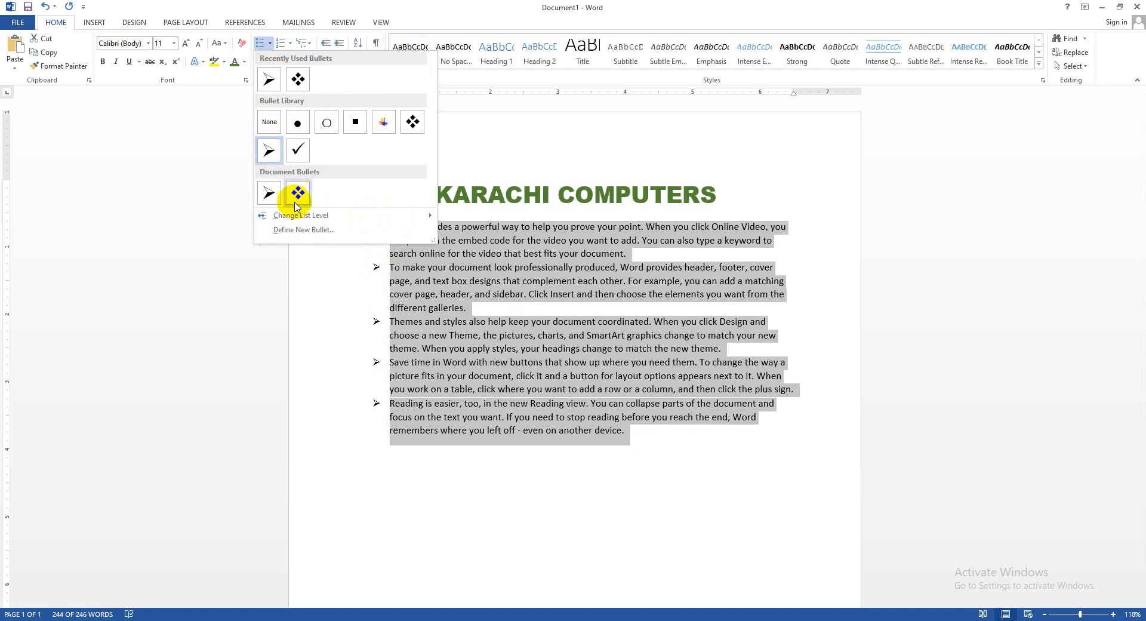
{"action": "left_click", "coordinate": [304, 230]}
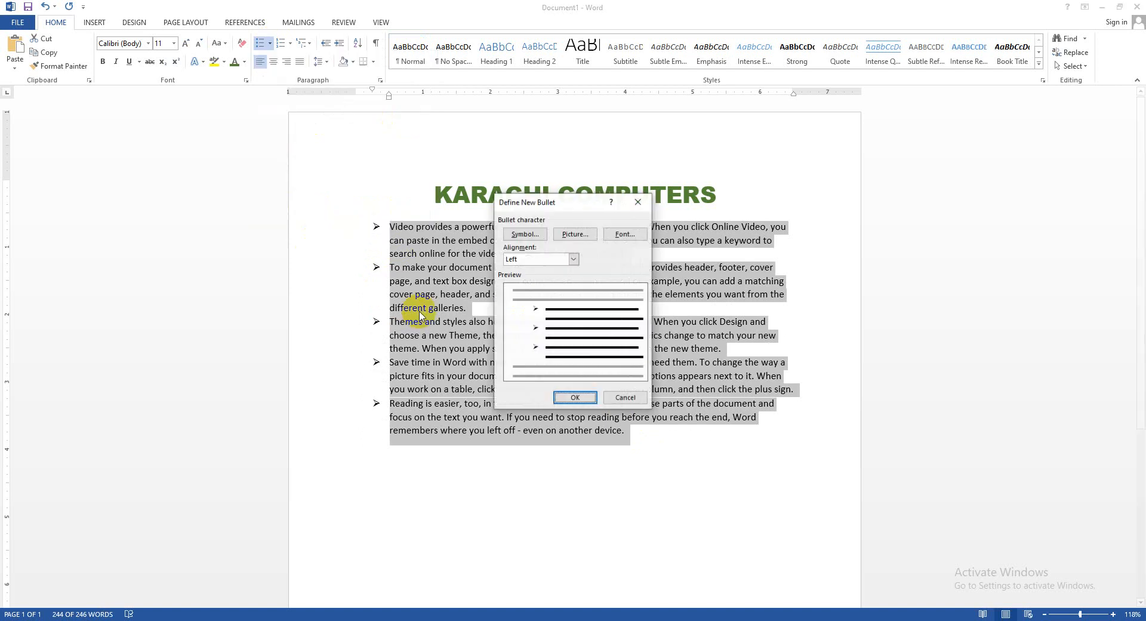
{"action": "left_click_drag", "start_coordinate": [540, 197], "coordinate": [698, 211]}
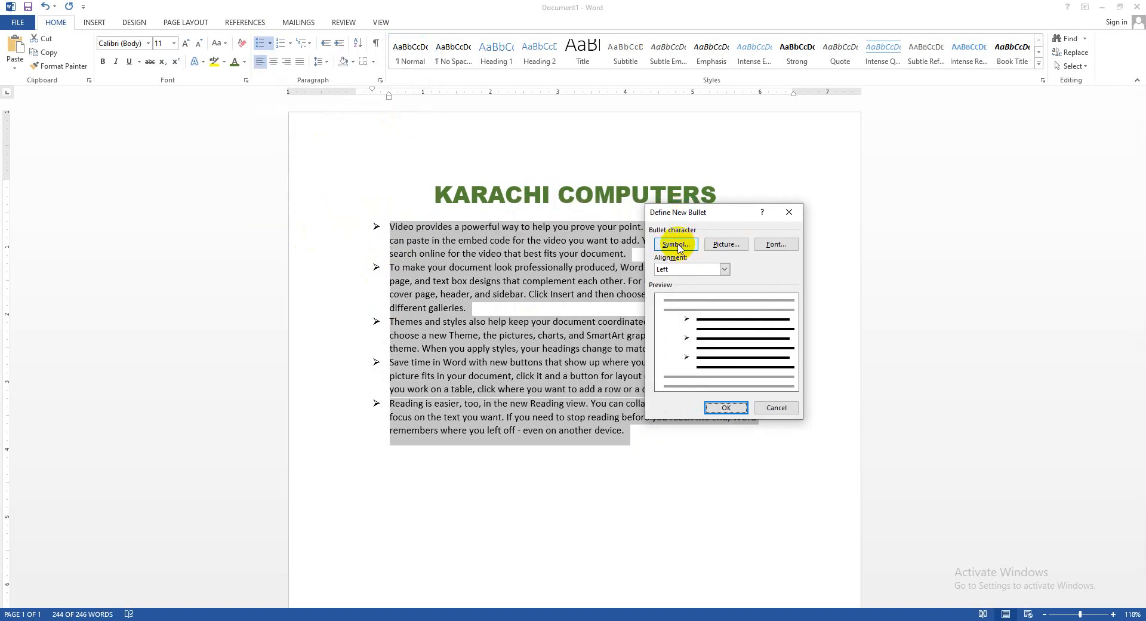
{"action": "left_click", "coordinate": [677, 245]}
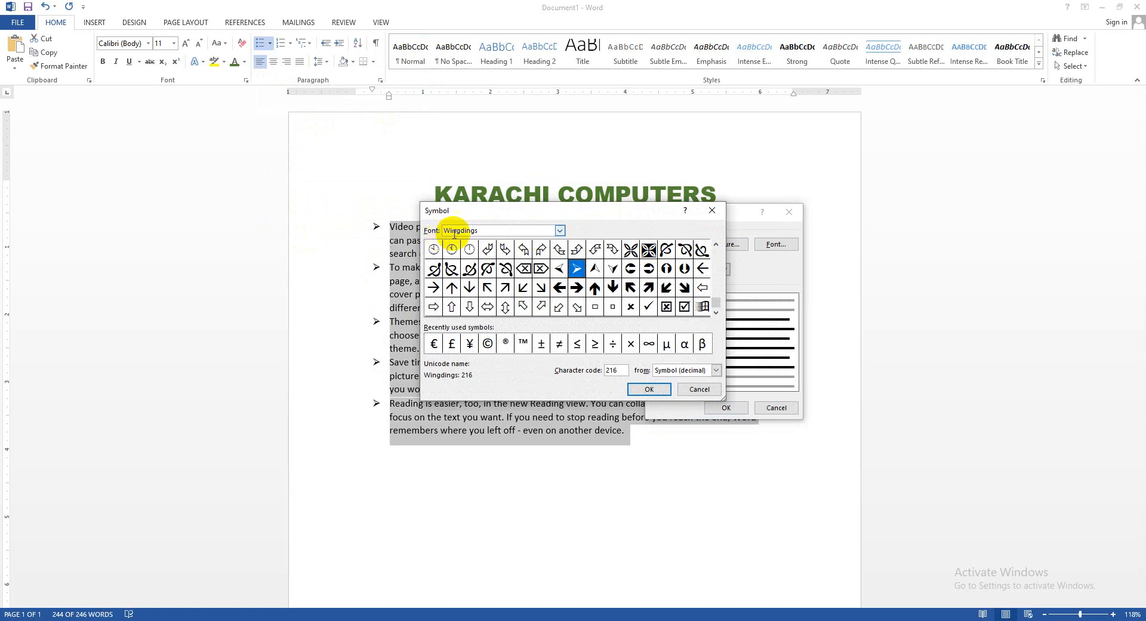
{"action": "left_click_drag", "start_coordinate": [557, 208], "coordinate": [634, 174]}
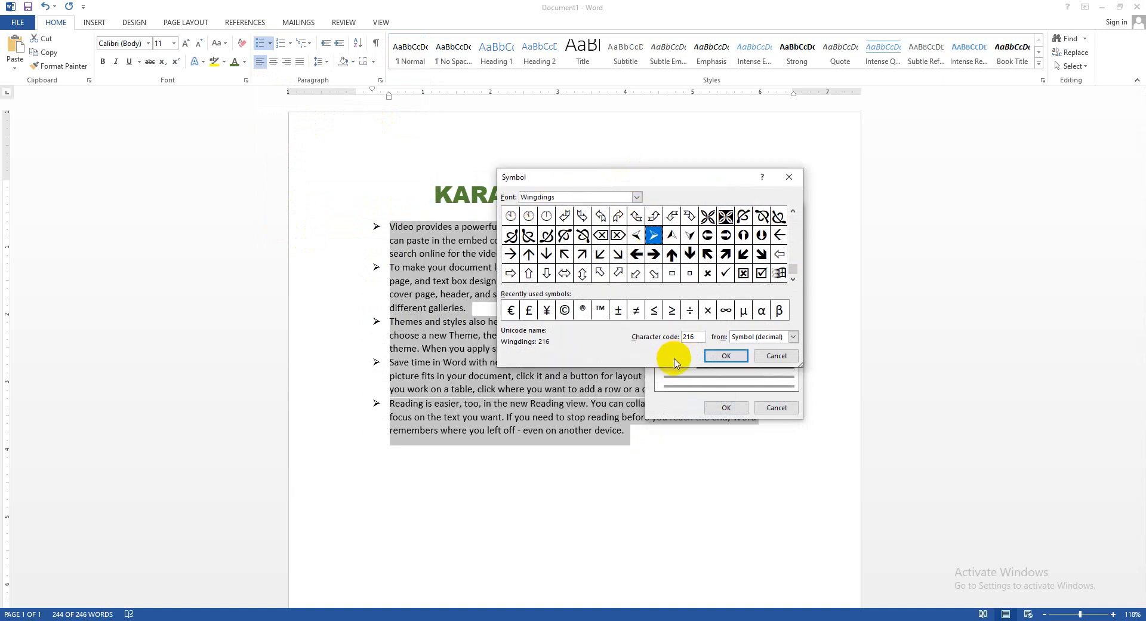
{"action": "left_click_drag", "start_coordinate": [790, 266], "coordinate": [793, 222]}
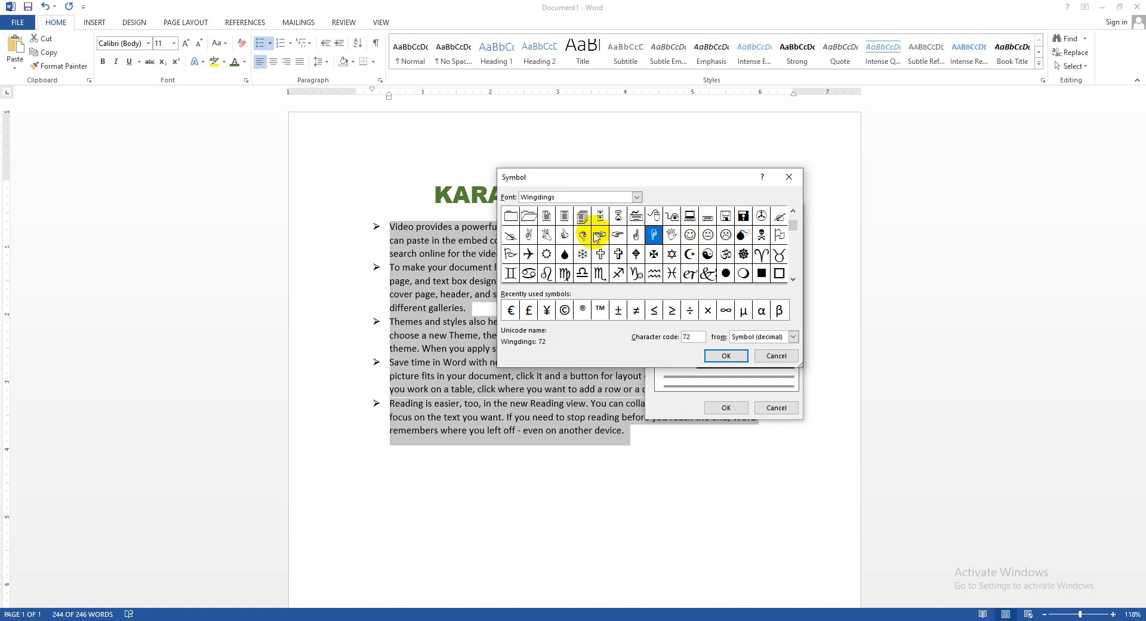
{"action": "left_click", "coordinate": [722, 356]}
{"action": "left_click", "coordinate": [725, 408]}
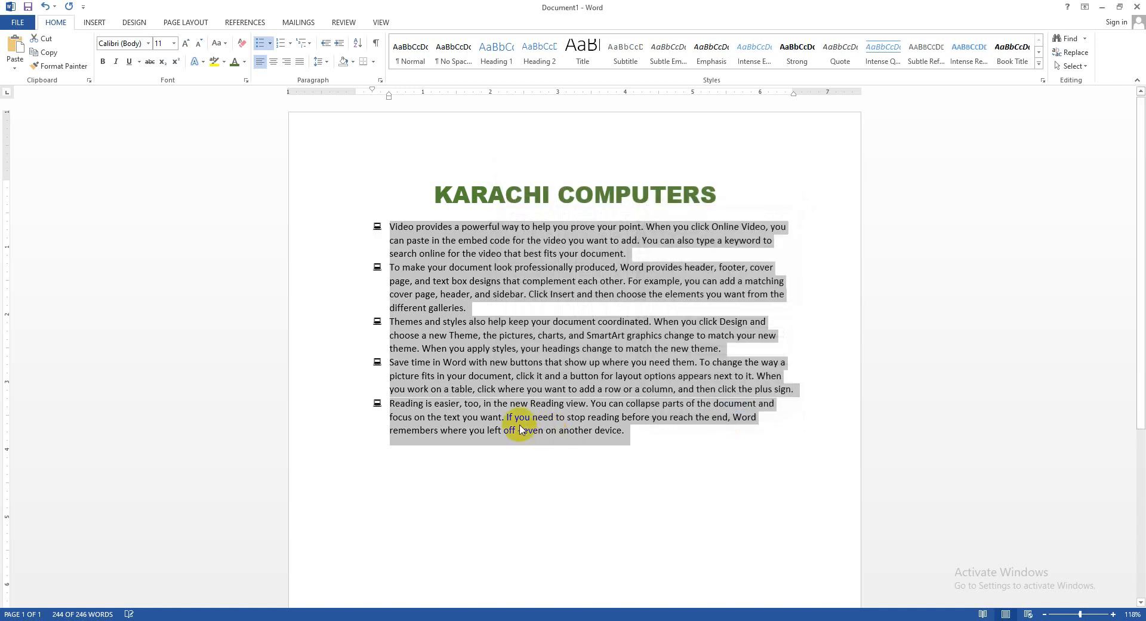
Begin defining another symbol bullet for the body paragraphs and browse further through the Wingdings characters
{"action": "left_click", "coordinate": [401, 241]}
{"action": "left_click_drag", "start_coordinate": [379, 225], "coordinate": [487, 446]}
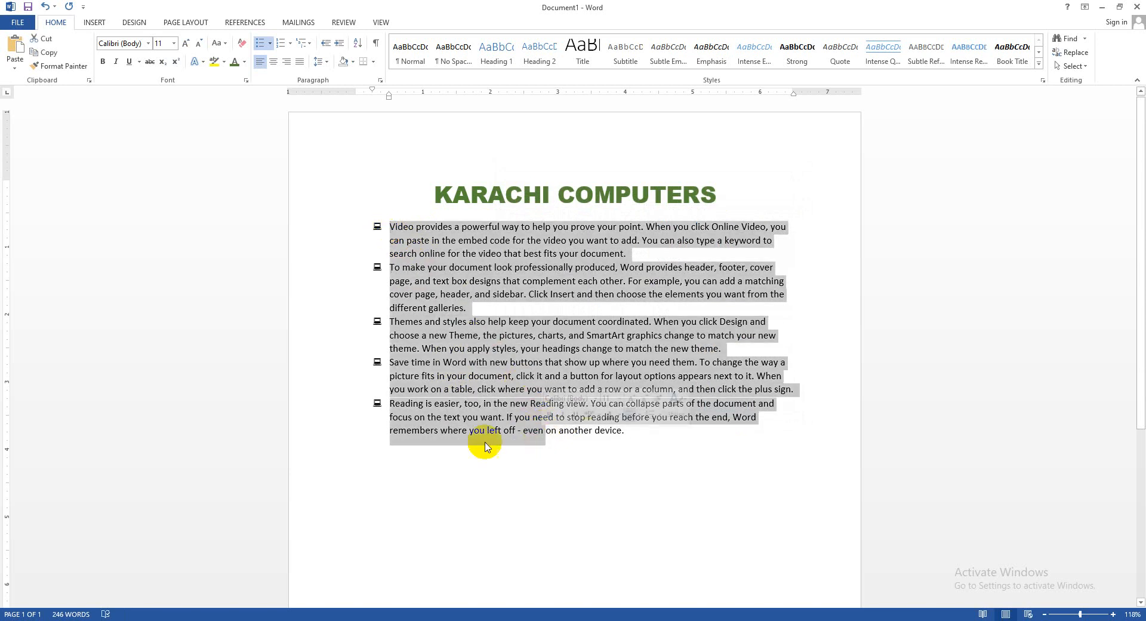
{"action": "left_click", "coordinate": [271, 43]}
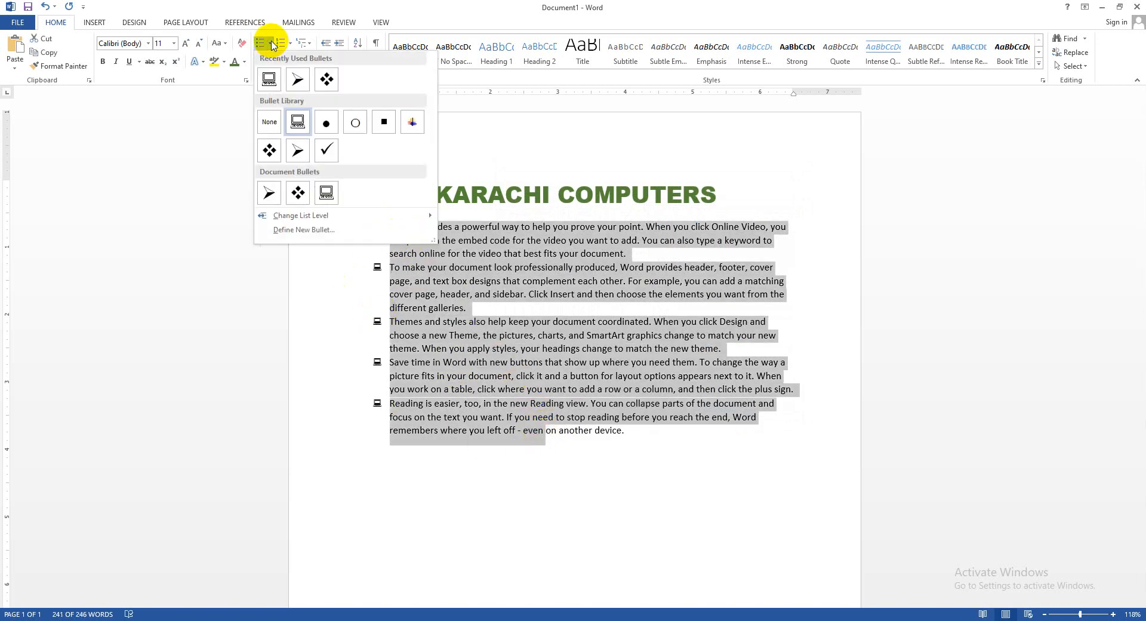
{"action": "mouse_move", "coordinate": [330, 219]}
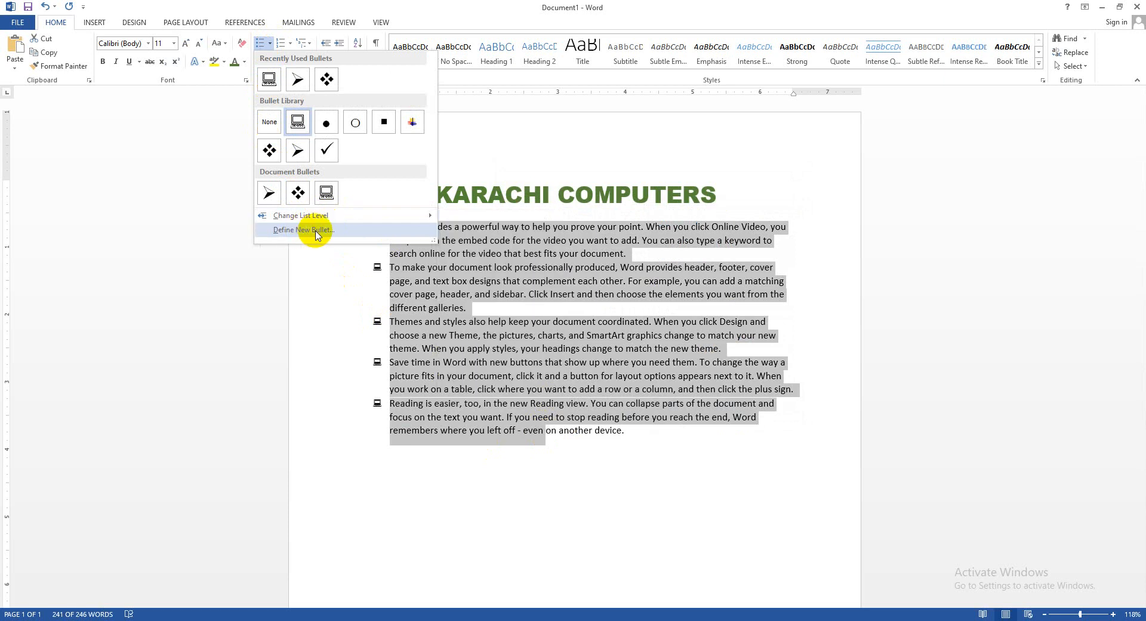
{"action": "left_click", "coordinate": [304, 230]}
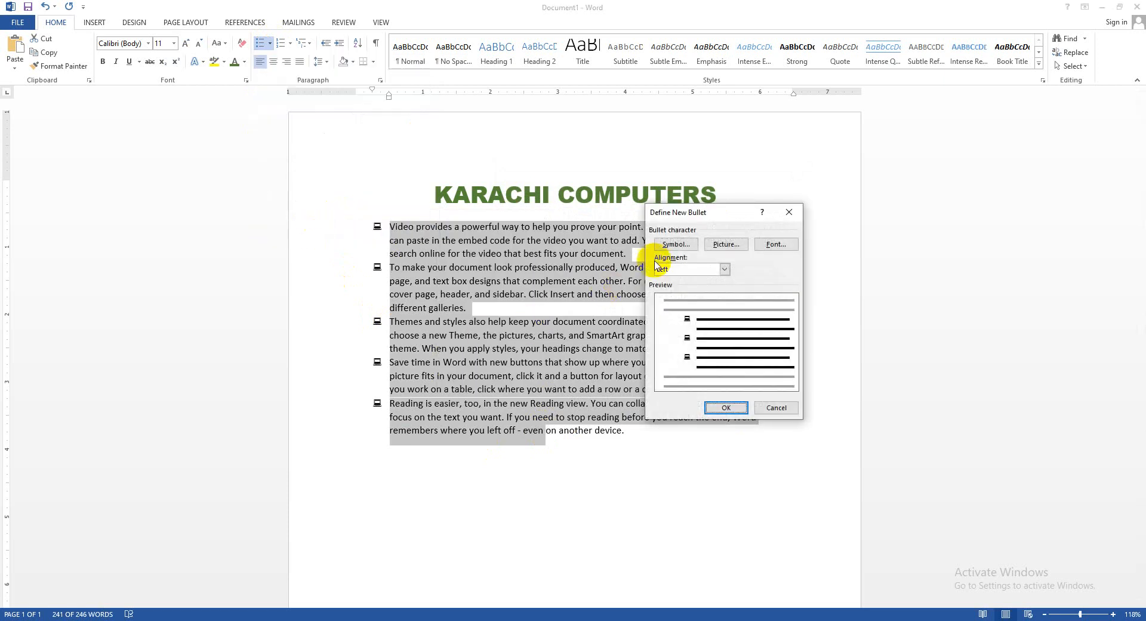
{"action": "left_click", "coordinate": [673, 243]}
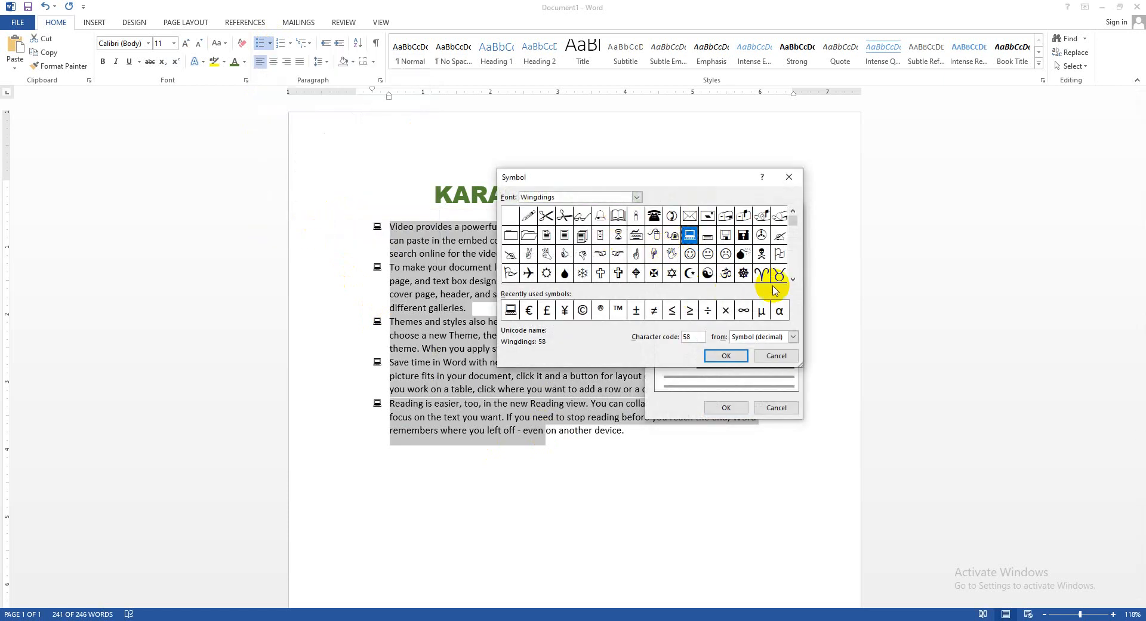
{"action": "left_click", "coordinate": [793, 279]}
{"action": "left_click", "coordinate": [793, 278]}
{"action": "left_click", "coordinate": [793, 279]}
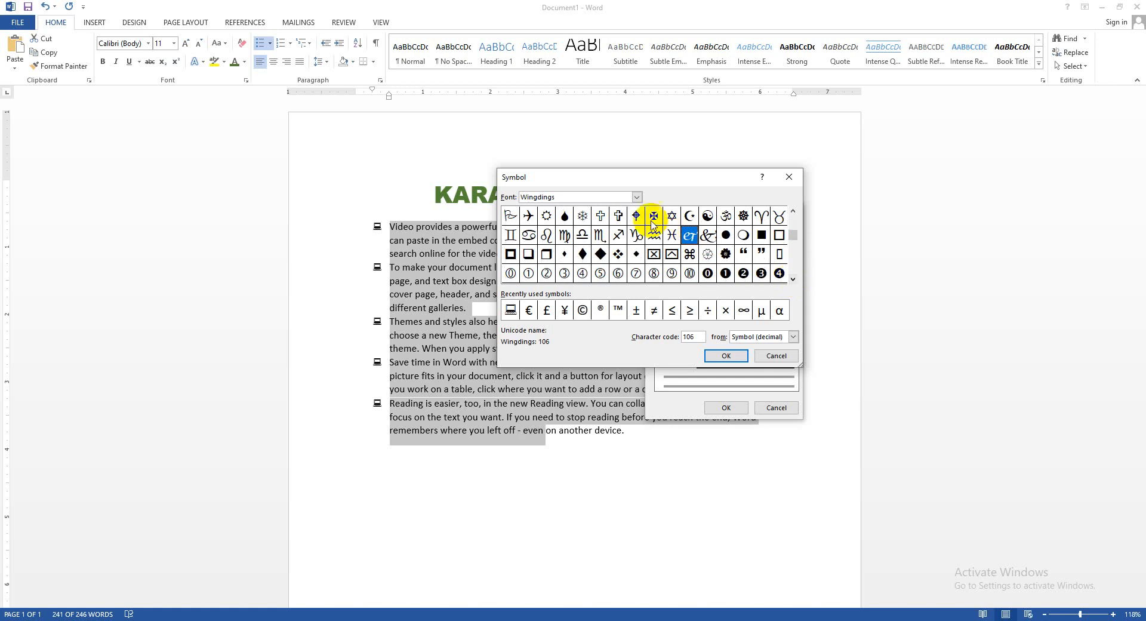
Switch the bullet symbol font to Wingdings 2, followed by Wingdings 3
{"action": "left_click", "coordinate": [636, 197]}
{"action": "left_click", "coordinate": [637, 253]}
{"action": "left_click", "coordinate": [637, 252]}
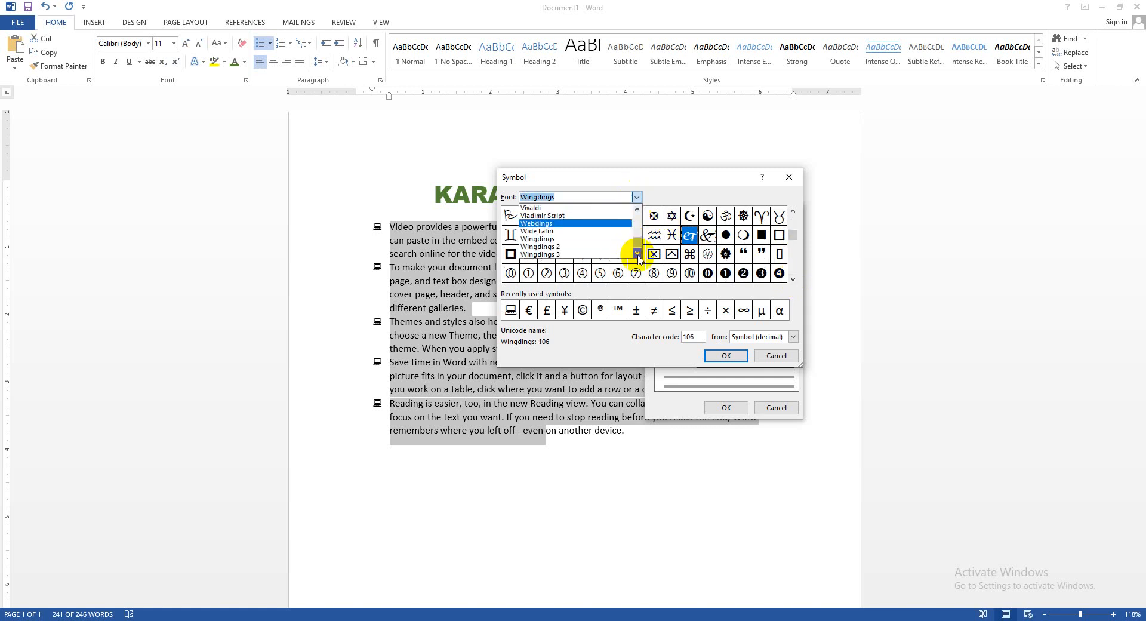
{"action": "left_click", "coordinate": [556, 246]}
{"action": "left_click", "coordinate": [637, 197]}
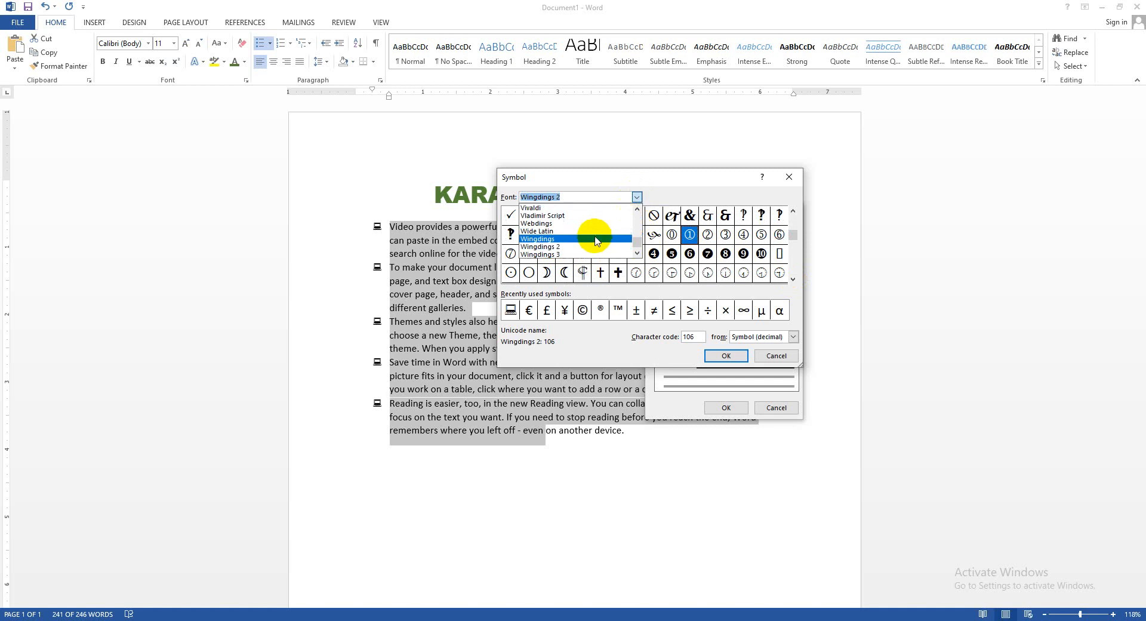
{"action": "left_click", "coordinate": [588, 253]}
Define a new bullet from Webdings character 68 and apply it to all the body paragraphs
{"action": "left_click", "coordinate": [636, 197]}
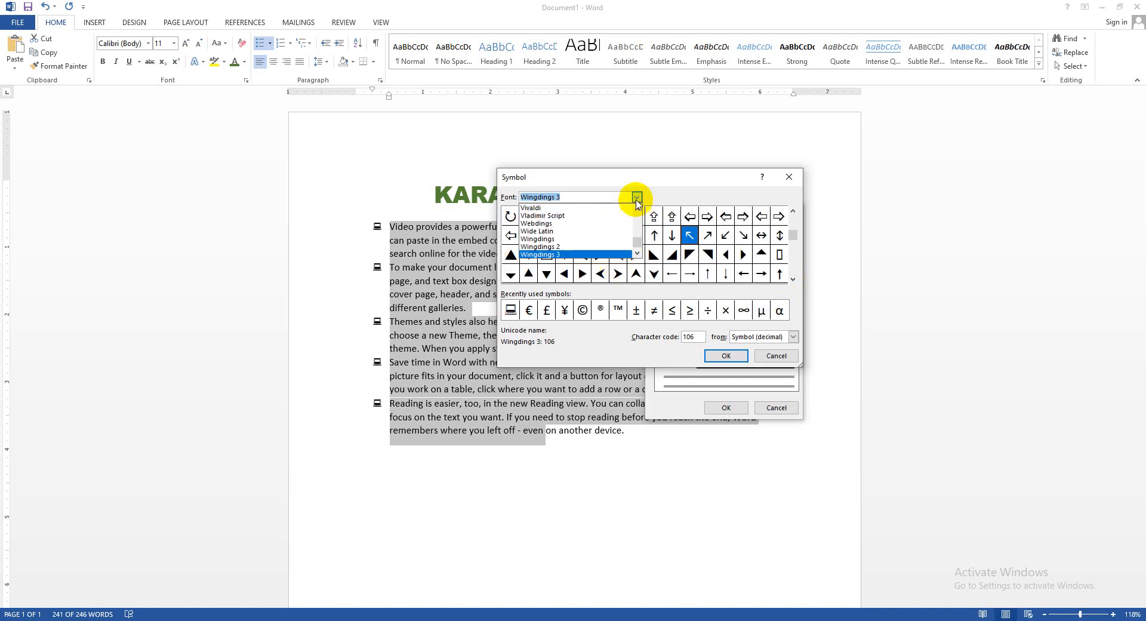
{"action": "left_click", "coordinate": [607, 223]}
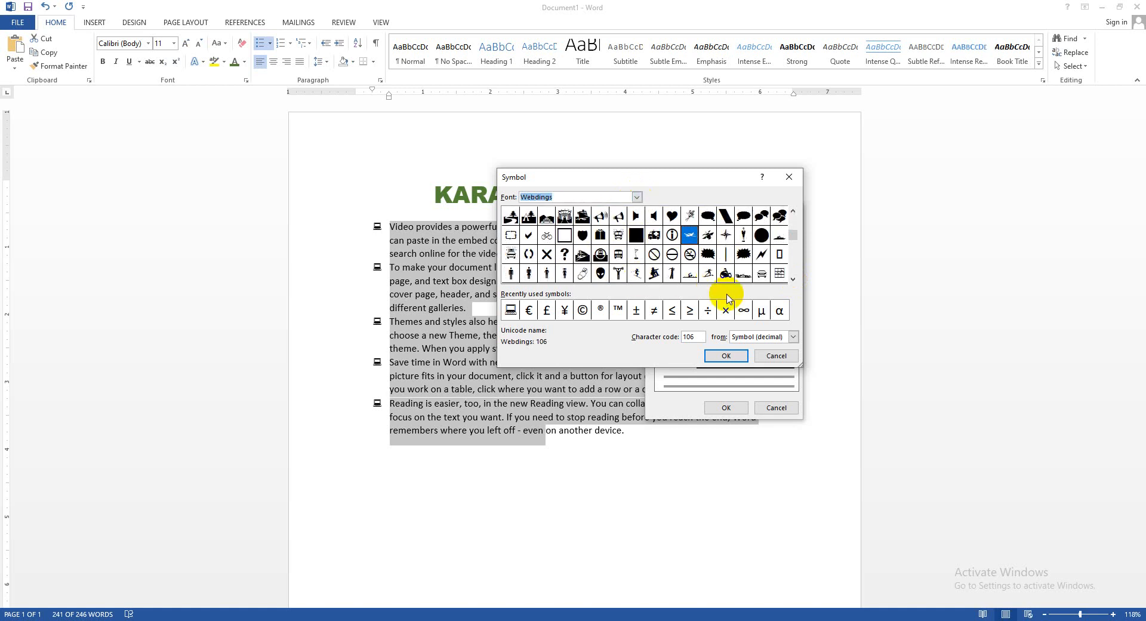
{"action": "scroll", "coordinate": [793, 235], "scroll_direction": "up", "scroll_amount": 3}
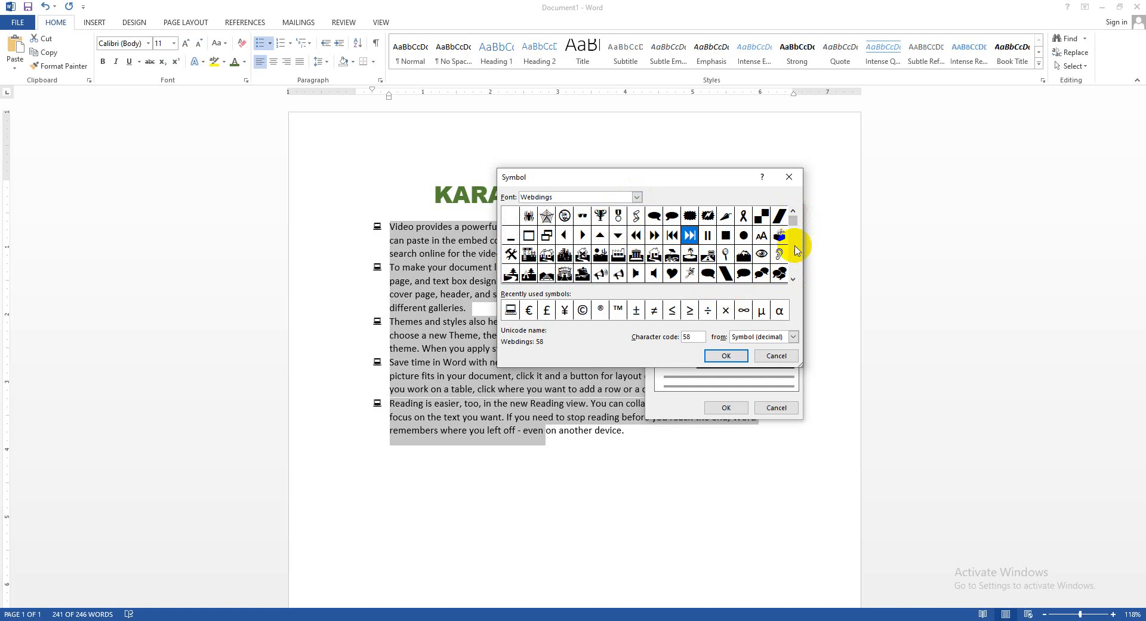
{"action": "left_click", "coordinate": [582, 254]}
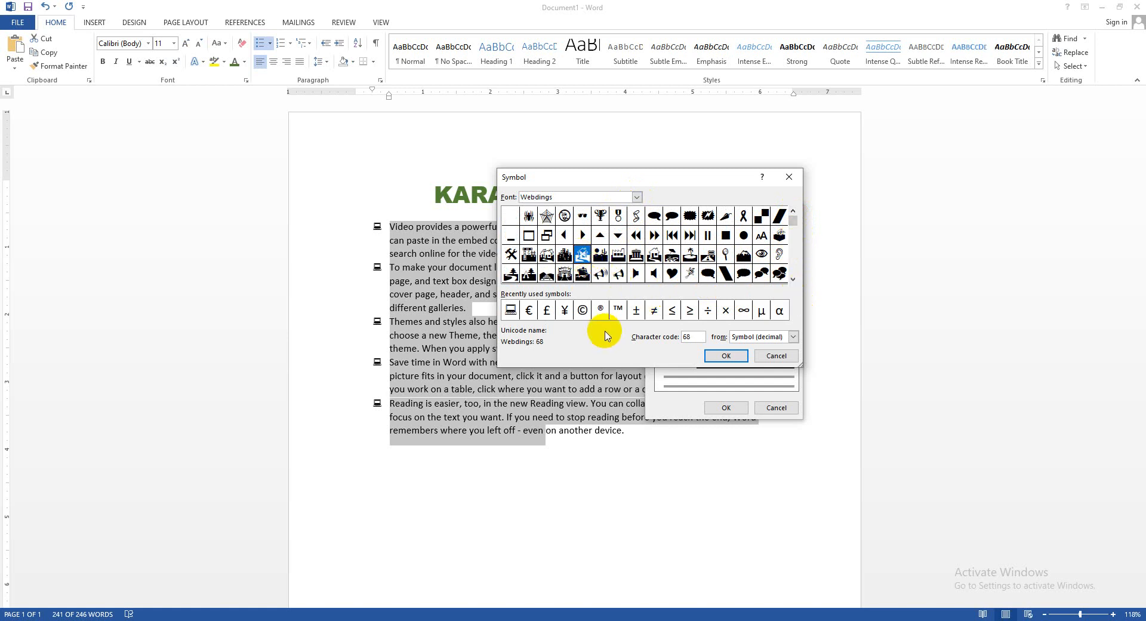
{"action": "left_click", "coordinate": [730, 357]}
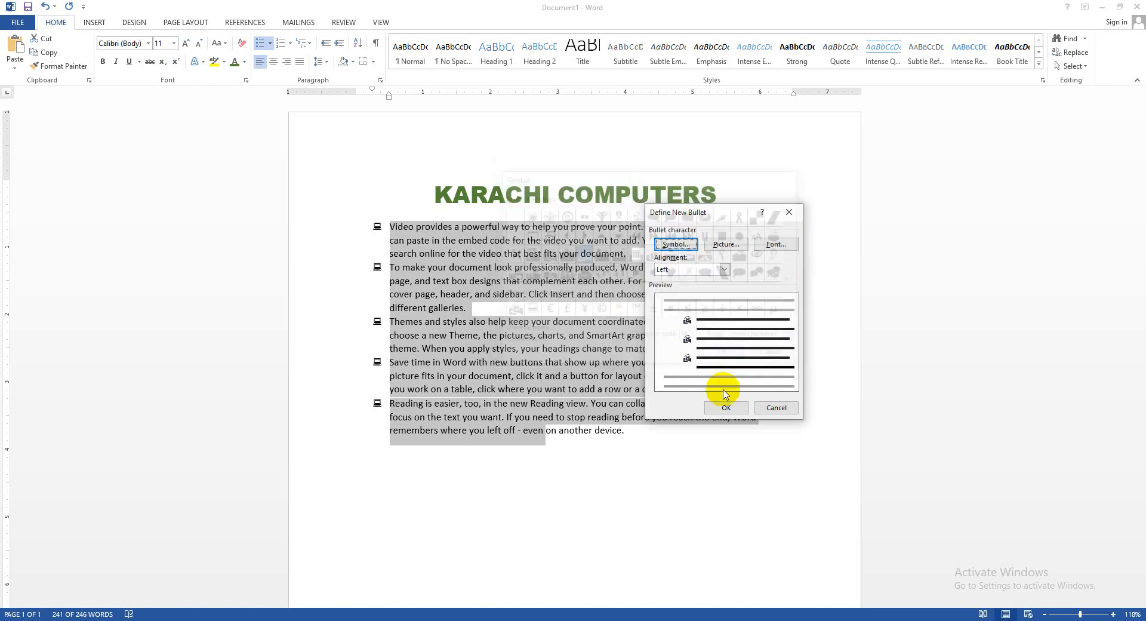
{"action": "left_click", "coordinate": [729, 406]}
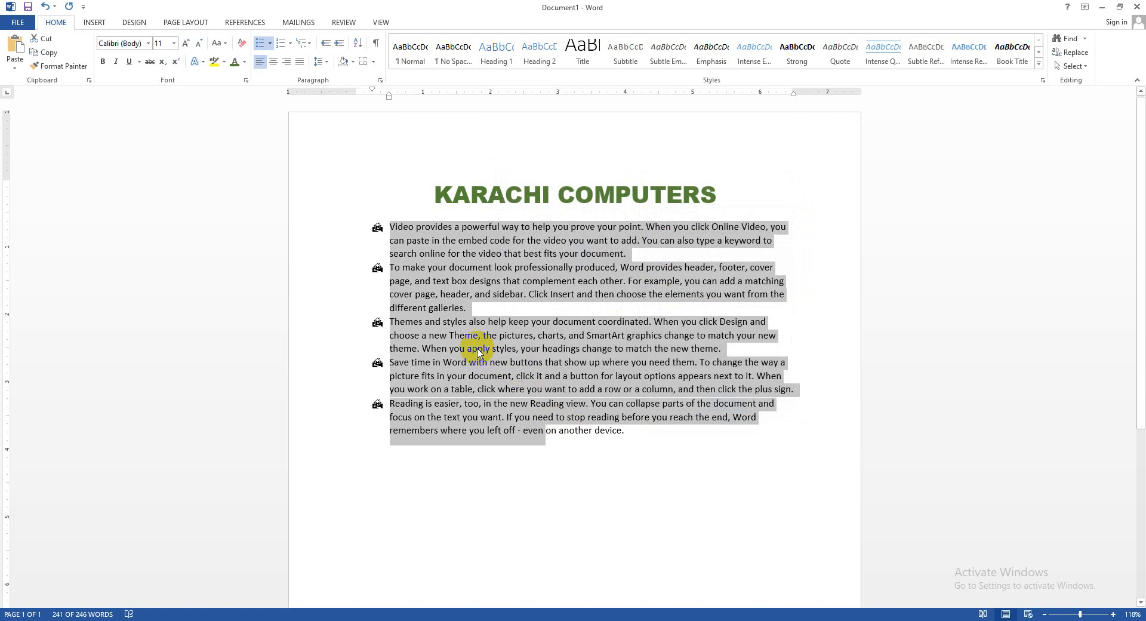
Select all the paragraph bullets without their text and enlarge them to 20 pt
{"action": "left_click", "coordinate": [453, 269]}
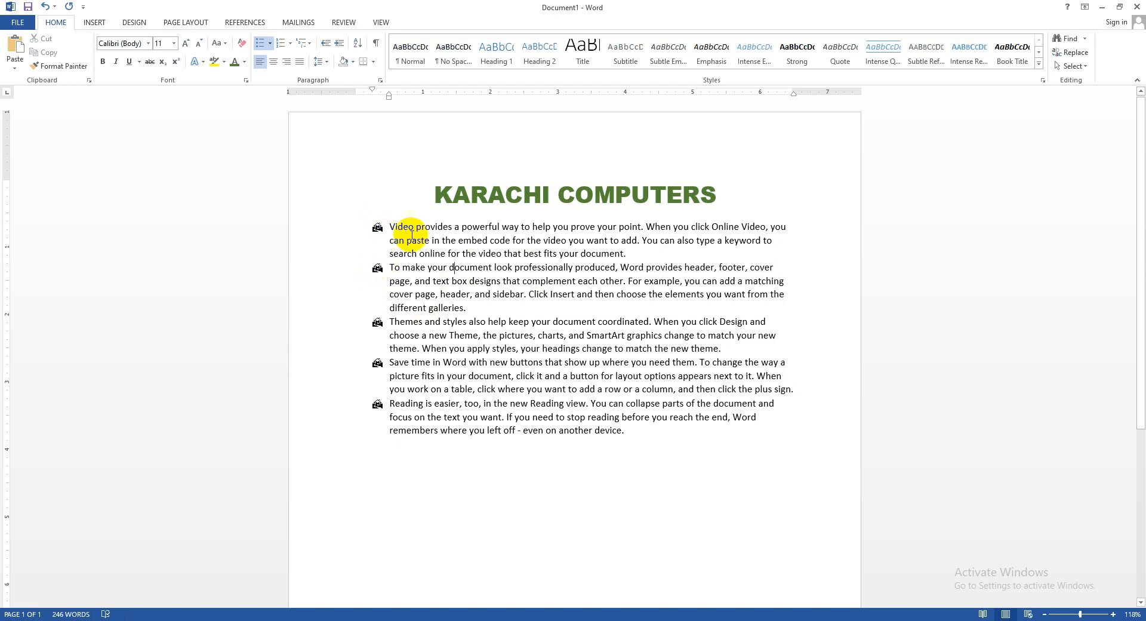
{"action": "left_click", "coordinate": [377, 228]}
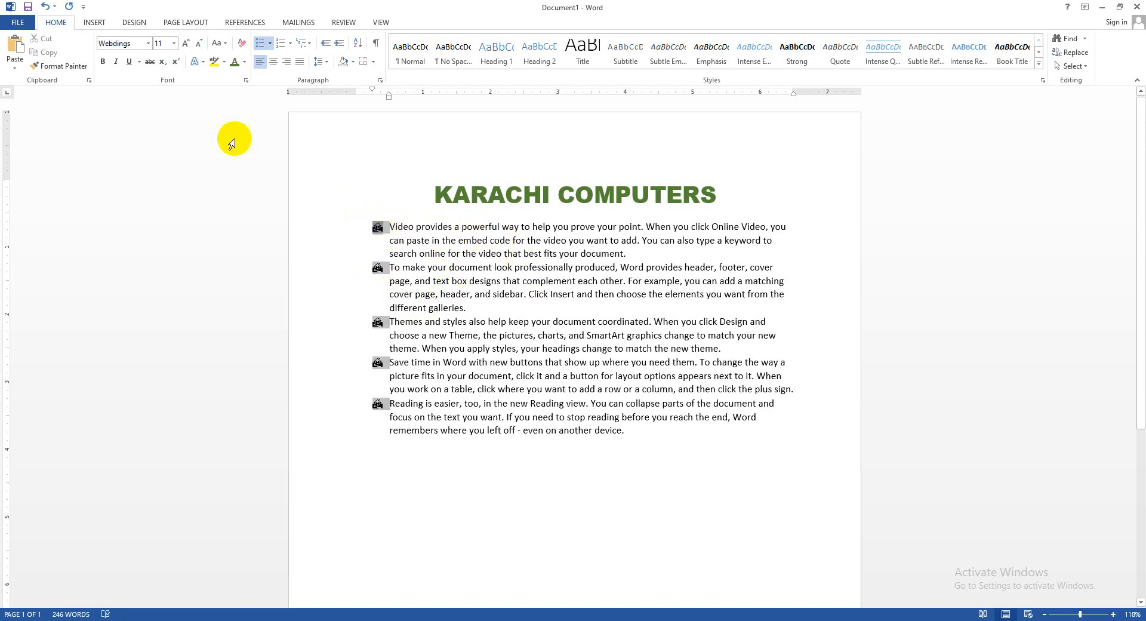
{"action": "left_click", "coordinate": [184, 43]}
{"action": "left_click", "coordinate": [185, 43]}
{"action": "left_click", "coordinate": [184, 43]}
{"action": "left_click", "coordinate": [184, 43]}
{"action": "left_click", "coordinate": [184, 43]}
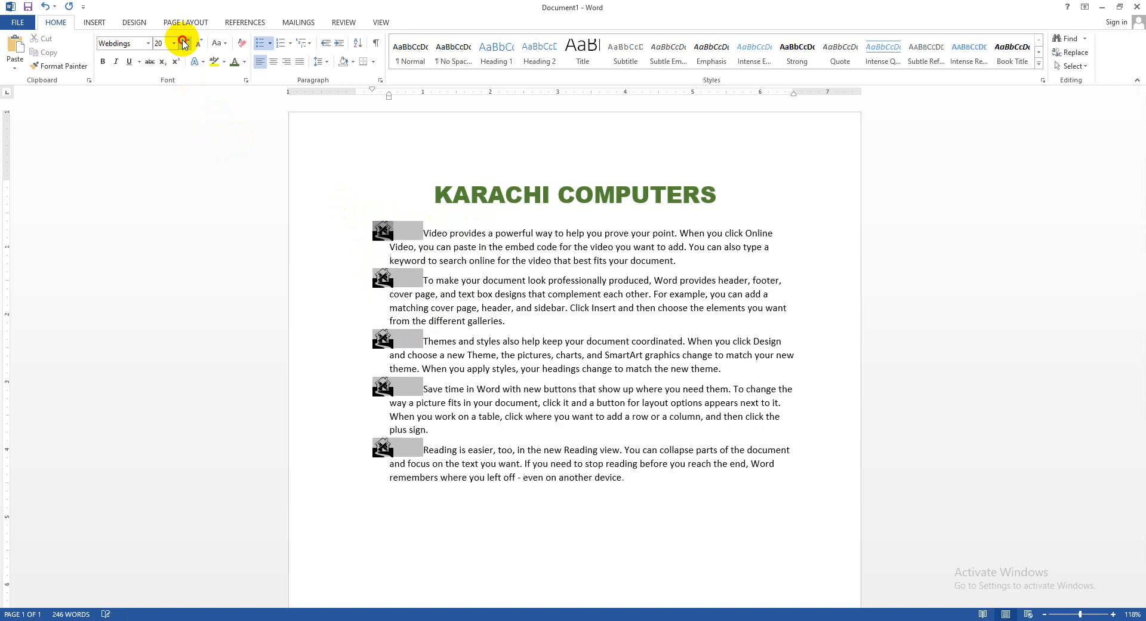
{"action": "left_click", "coordinate": [184, 43]}
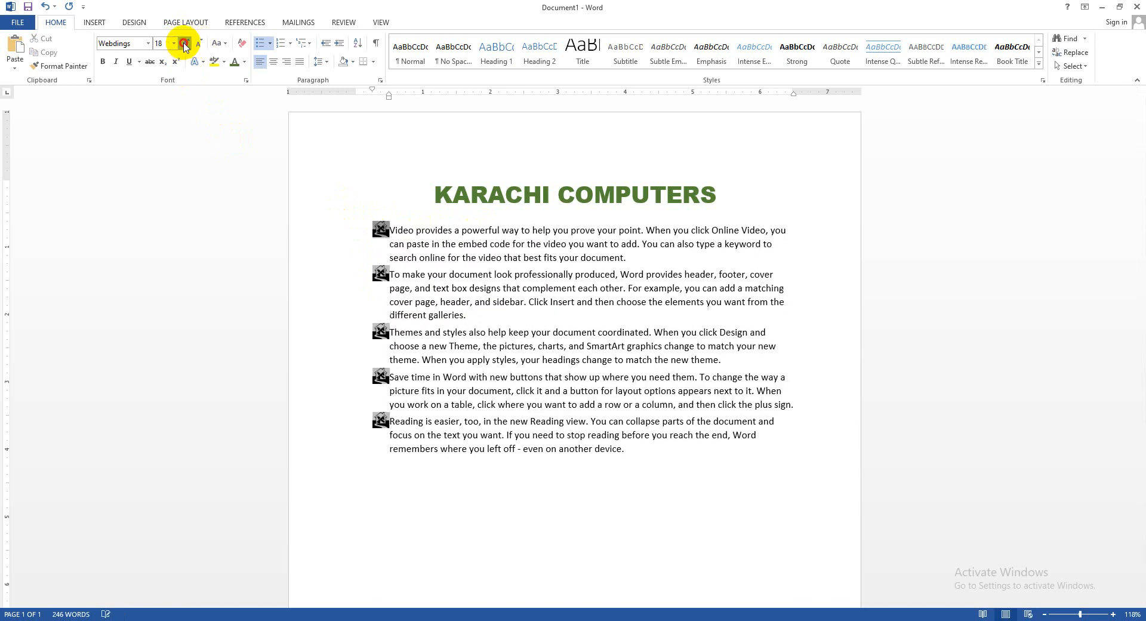
{"action": "left_click", "coordinate": [185, 43]}
Colour the bullets with the darker orange theme colour and try bold and italic on them
{"action": "left_click", "coordinate": [244, 63]}
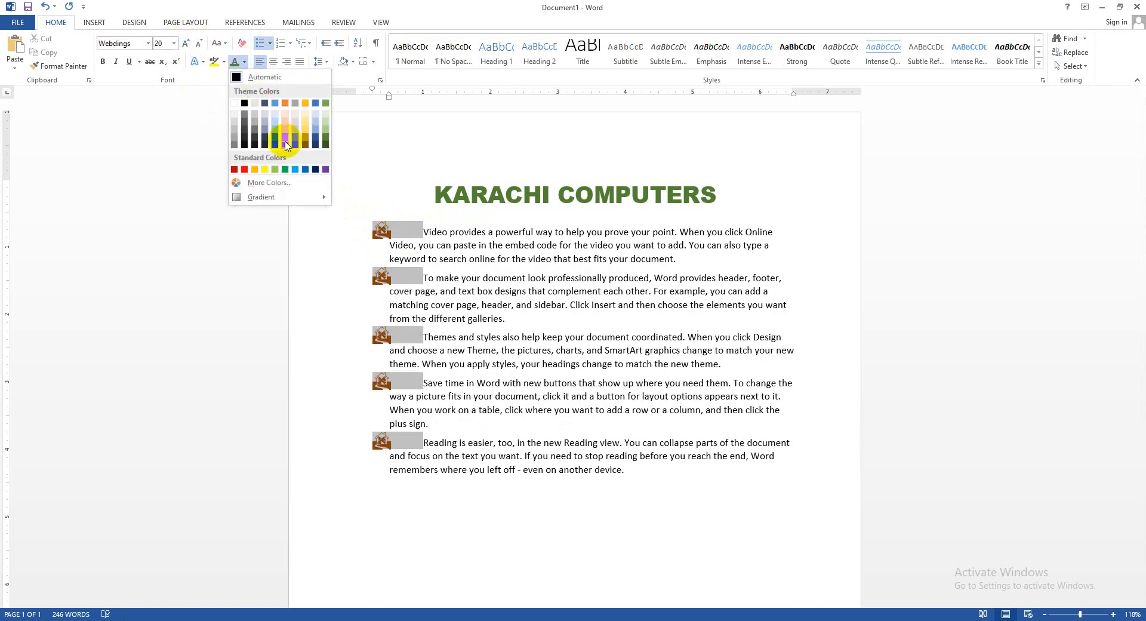
{"action": "left_click", "coordinate": [285, 140]}
{"action": "left_click", "coordinate": [107, 62]}
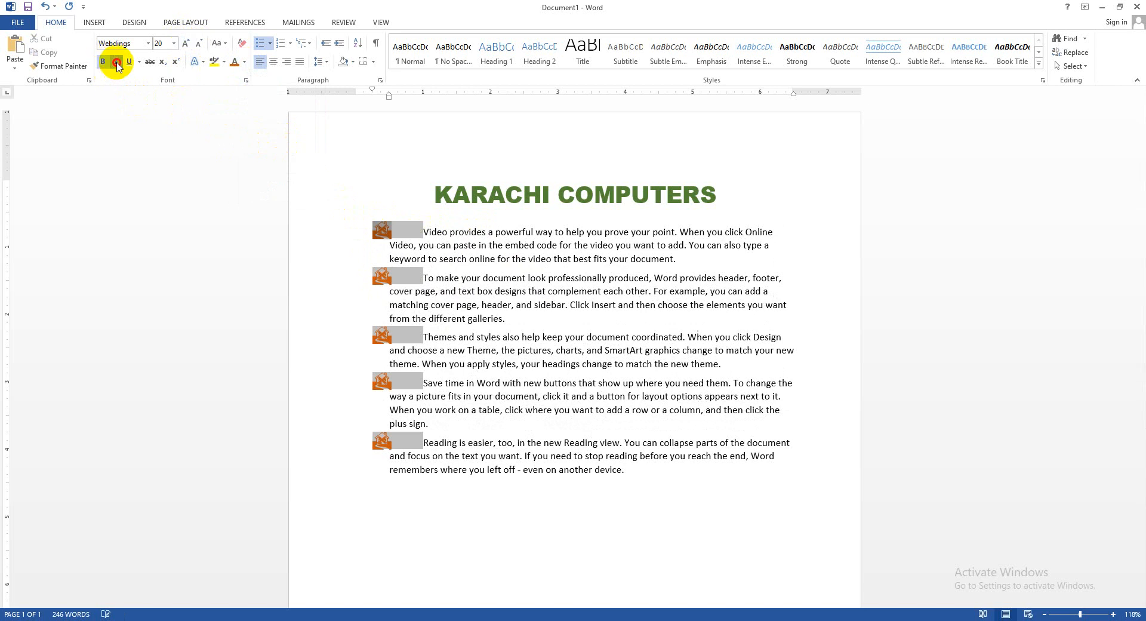
{"action": "left_click", "coordinate": [116, 62]}
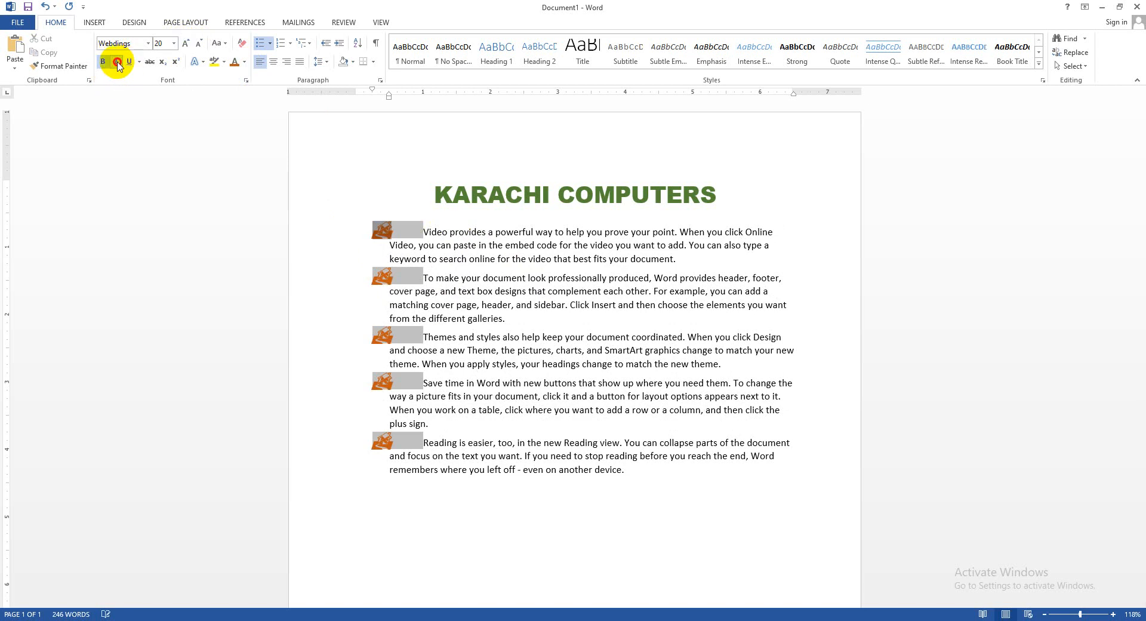
{"action": "left_click", "coordinate": [383, 233]}
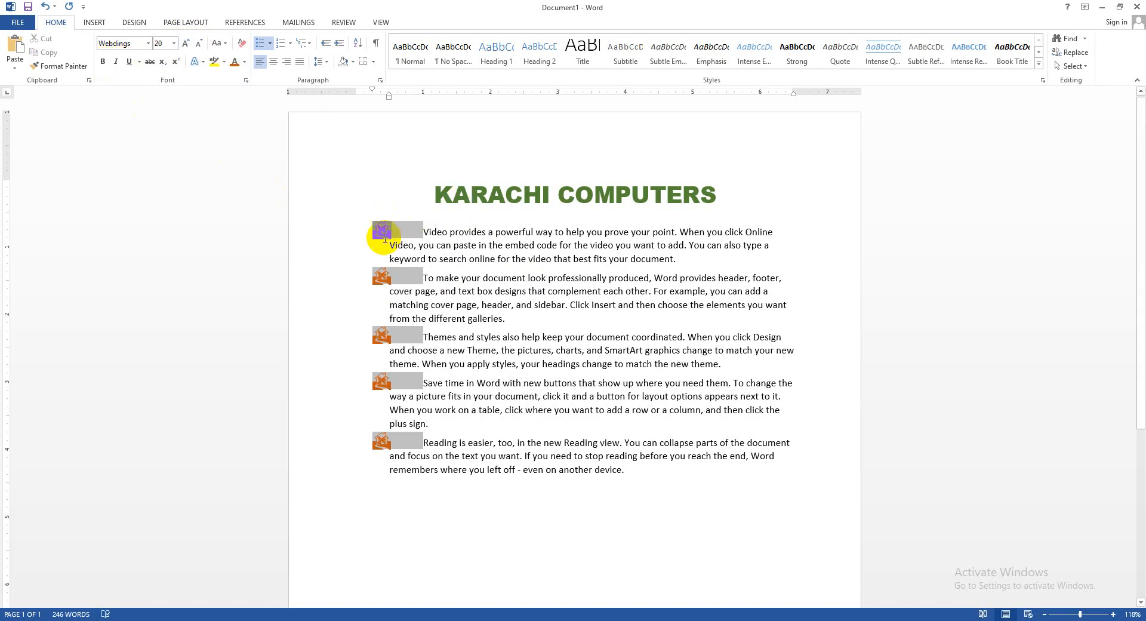
Shrink the bullets close to the body text size and set their font colour to Automatic
{"action": "left_click", "coordinate": [200, 47]}
{"action": "left_click", "coordinate": [200, 48]}
{"action": "left_click", "coordinate": [244, 62]}
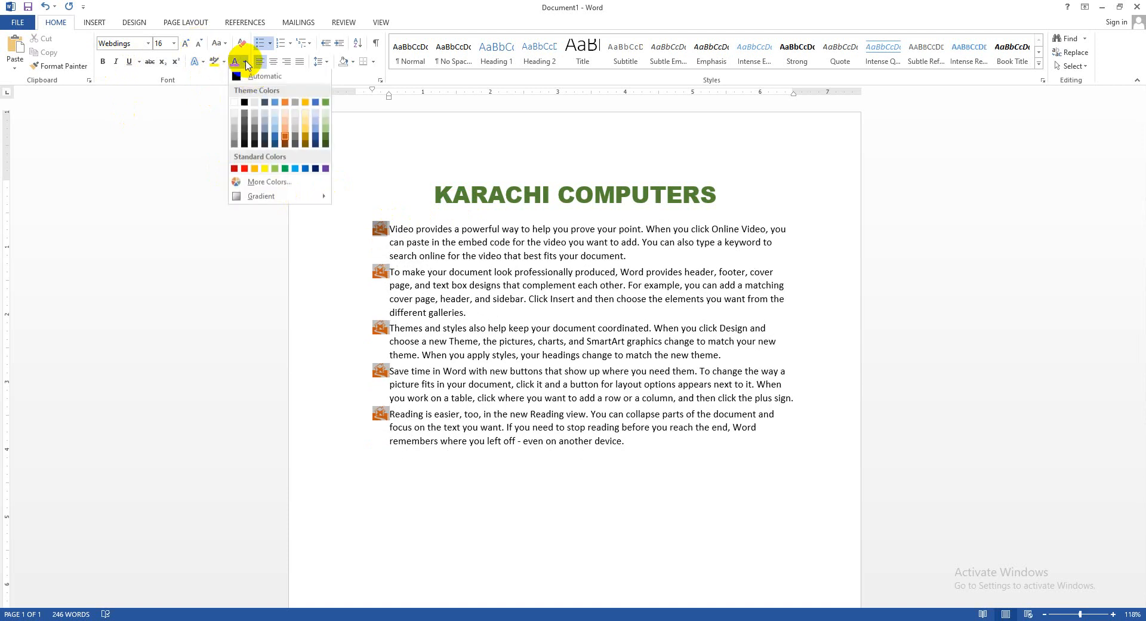
{"action": "left_click", "coordinate": [257, 77]}
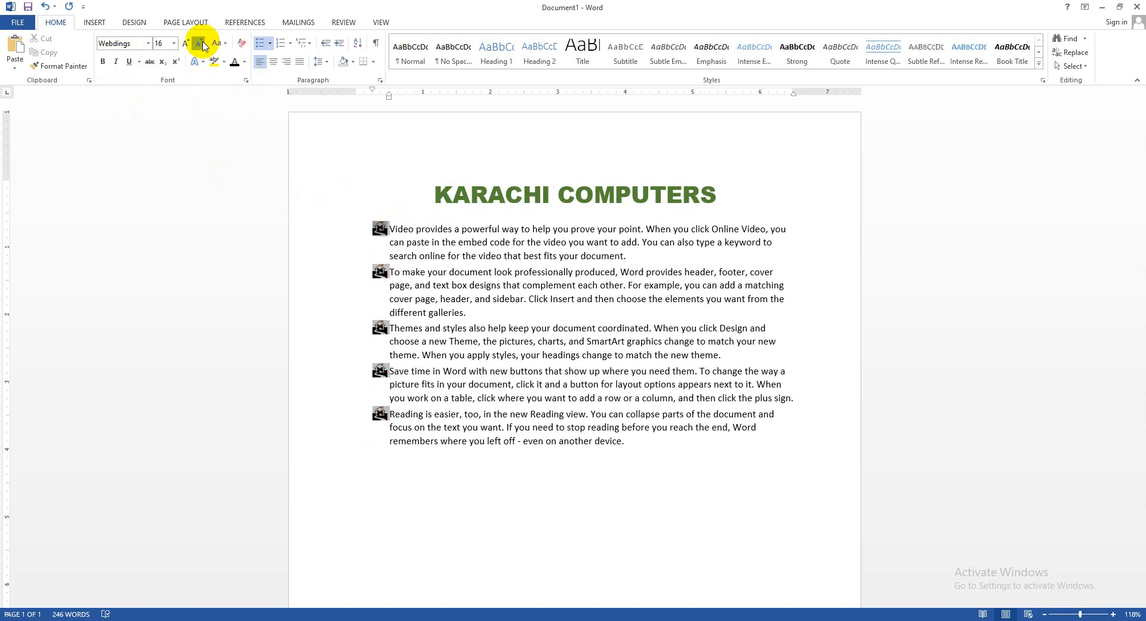
{"action": "left_click", "coordinate": [200, 45]}
{"action": "left_click", "coordinate": [201, 45]}
{"action": "left_click", "coordinate": [392, 244]}
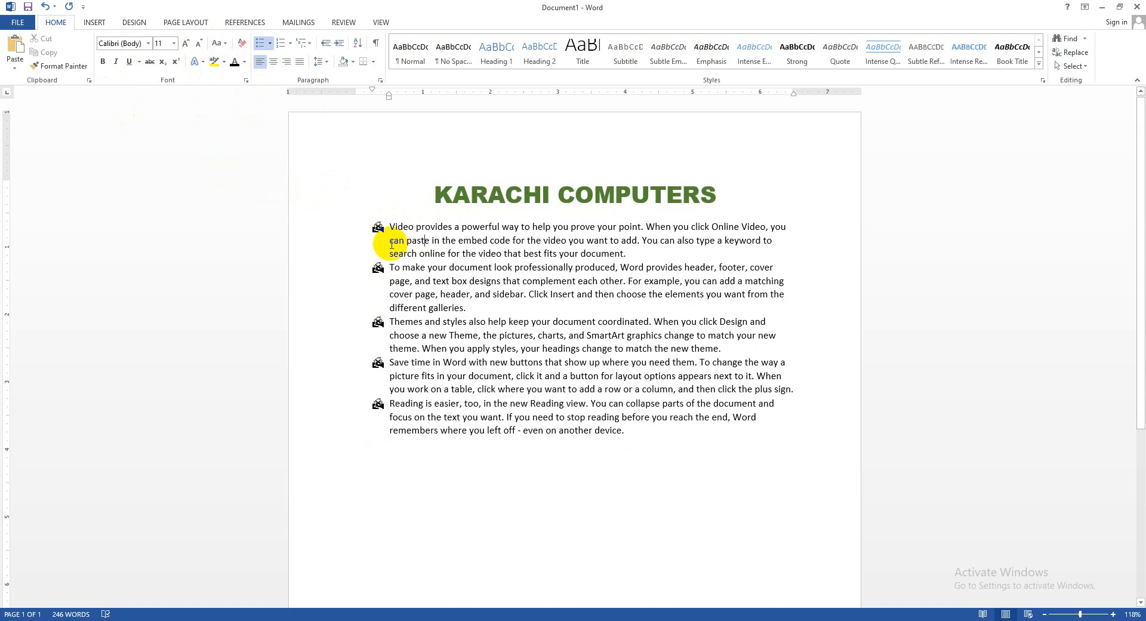
Select all five body paragraphs and remove their bullets
{"action": "left_click_drag", "start_coordinate": [389, 228], "coordinate": [517, 432]}
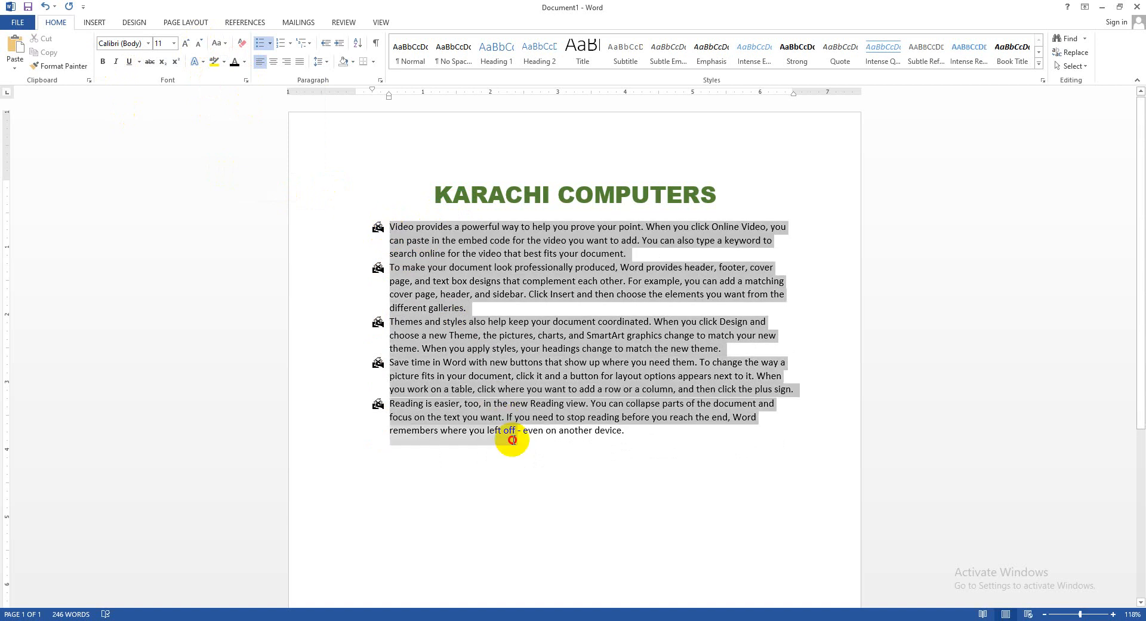
{"action": "left_click", "coordinate": [269, 43]}
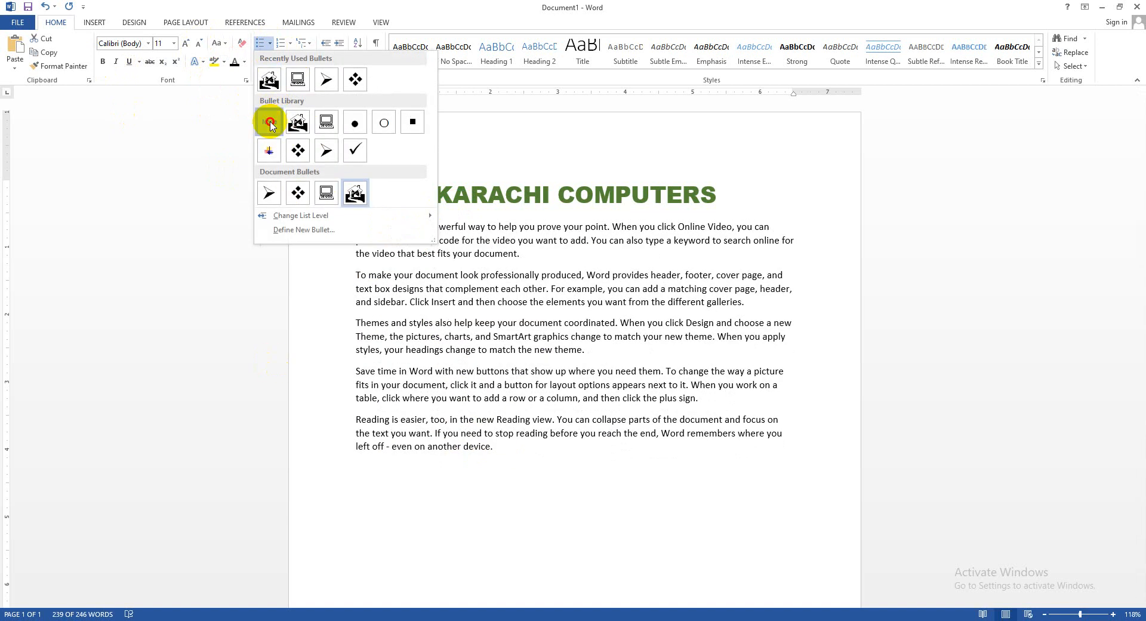
{"action": "left_click", "coordinate": [270, 123]}
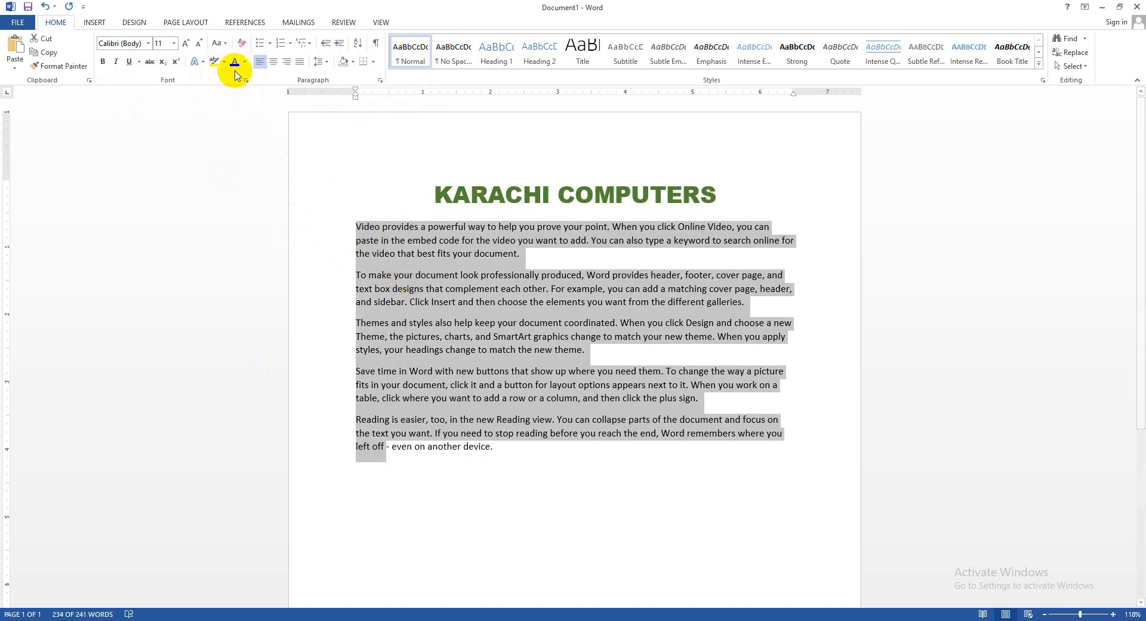
Begin defining a new picture bullet for the body paragraphs, with the picture taken from a file
{"action": "left_click", "coordinate": [269, 43]}
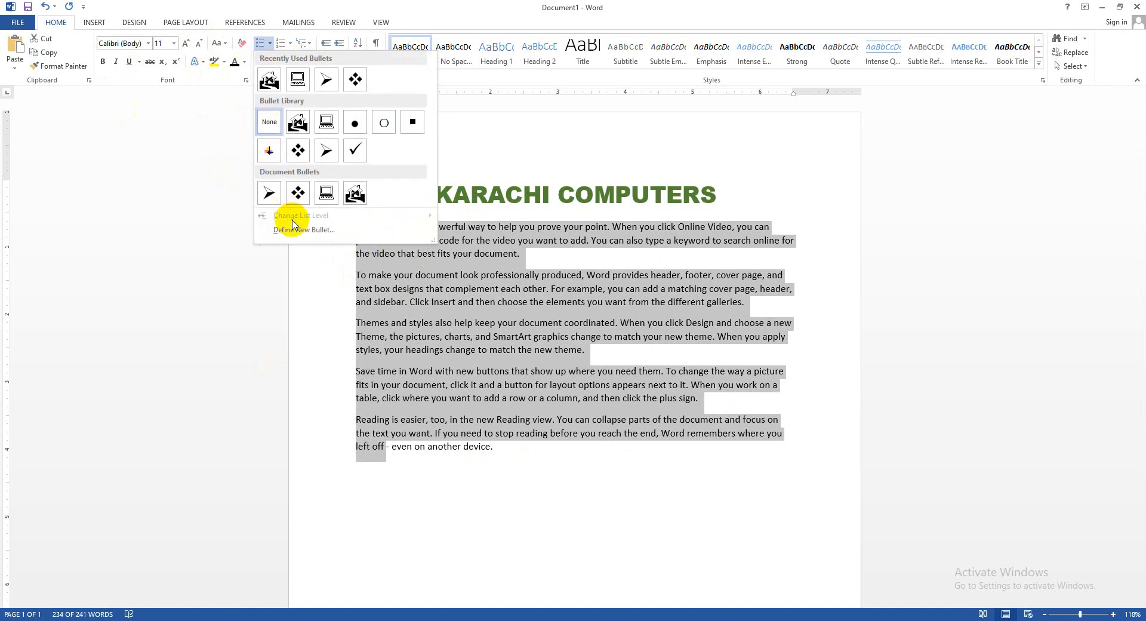
{"action": "left_click", "coordinate": [291, 231]}
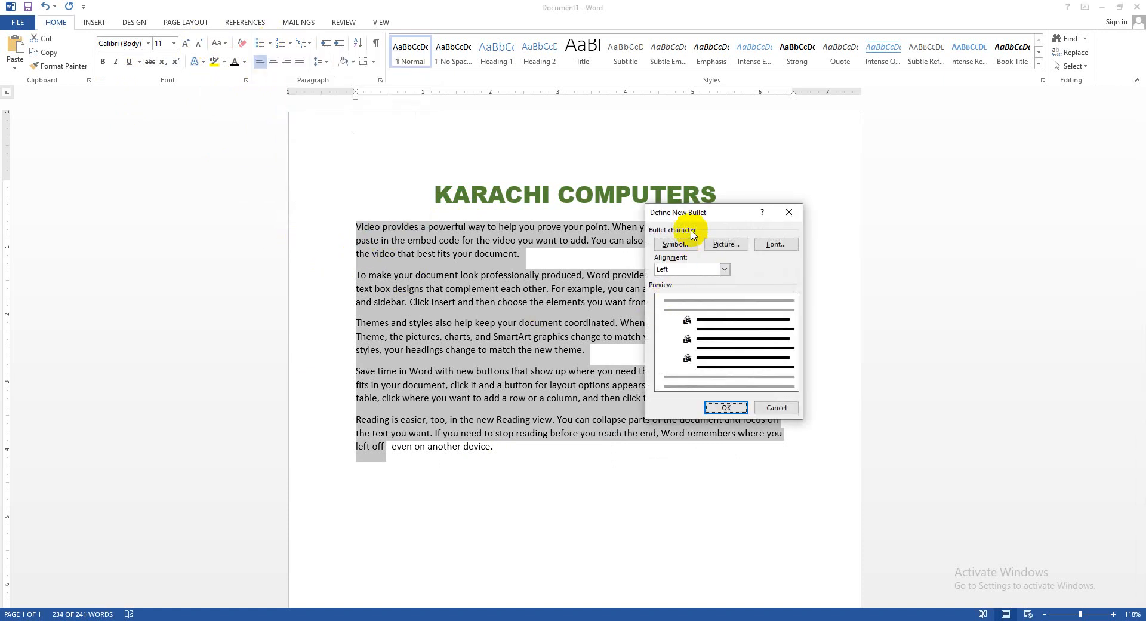
{"action": "left_click_drag", "start_coordinate": [693, 213], "coordinate": [757, 237]}
{"action": "left_click", "coordinate": [740, 270]}
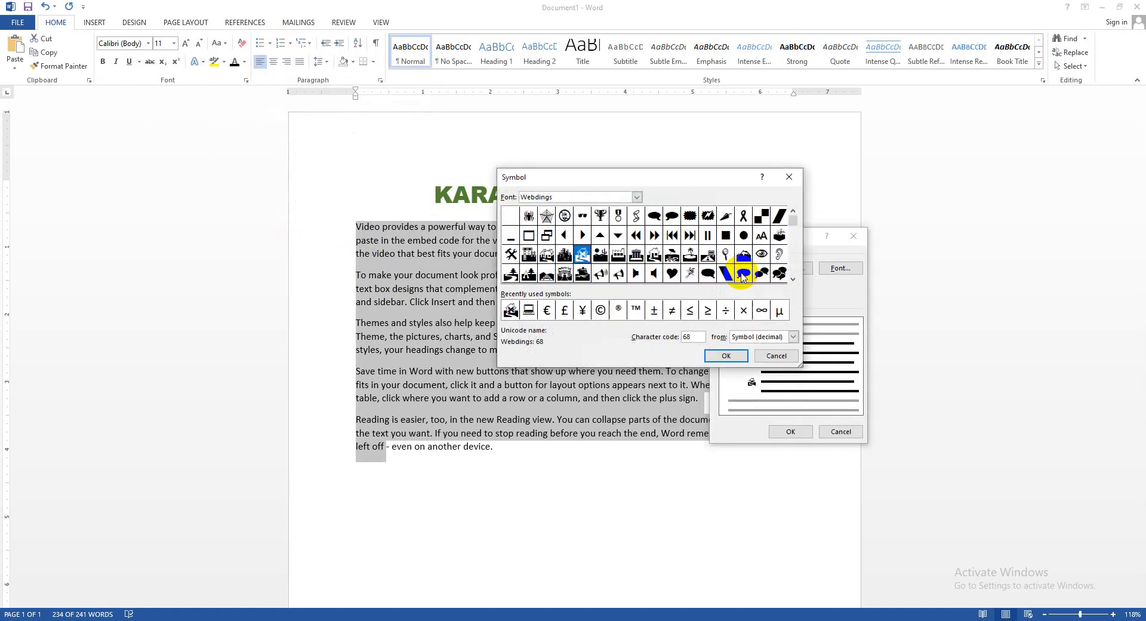
{"action": "left_click", "coordinate": [774, 356]}
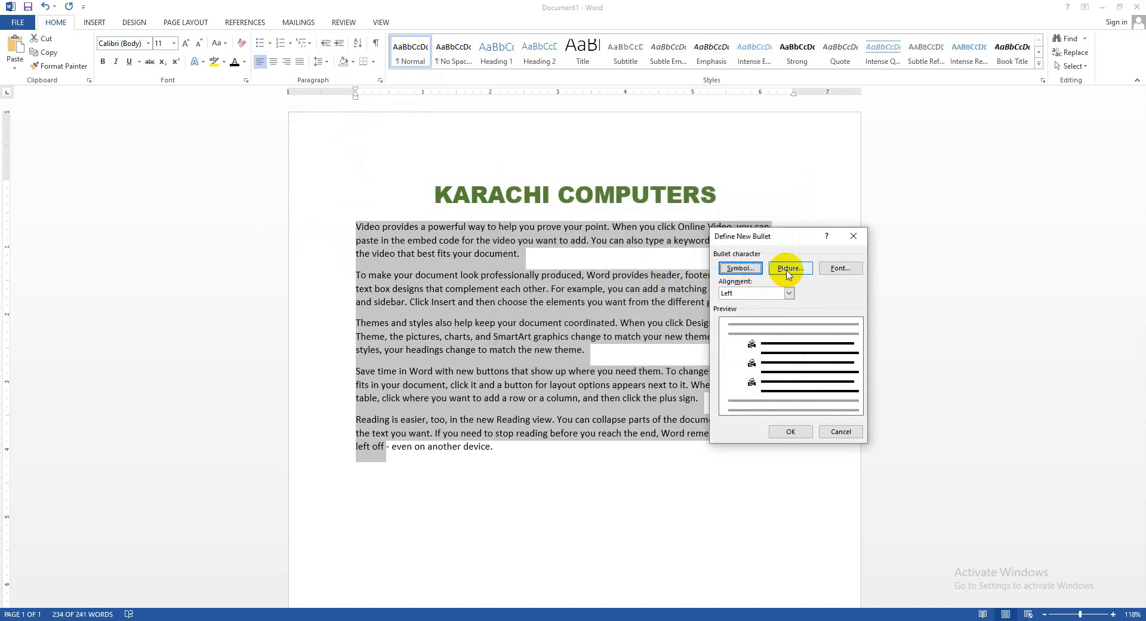
{"action": "left_click", "coordinate": [784, 269]}
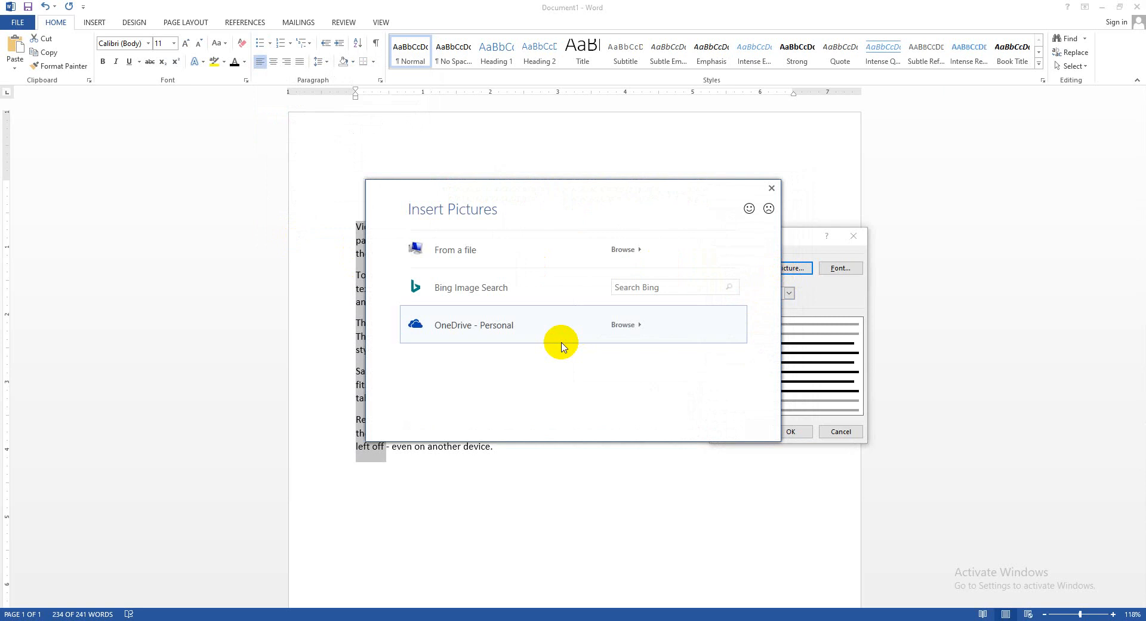
{"action": "left_click", "coordinate": [460, 252]}
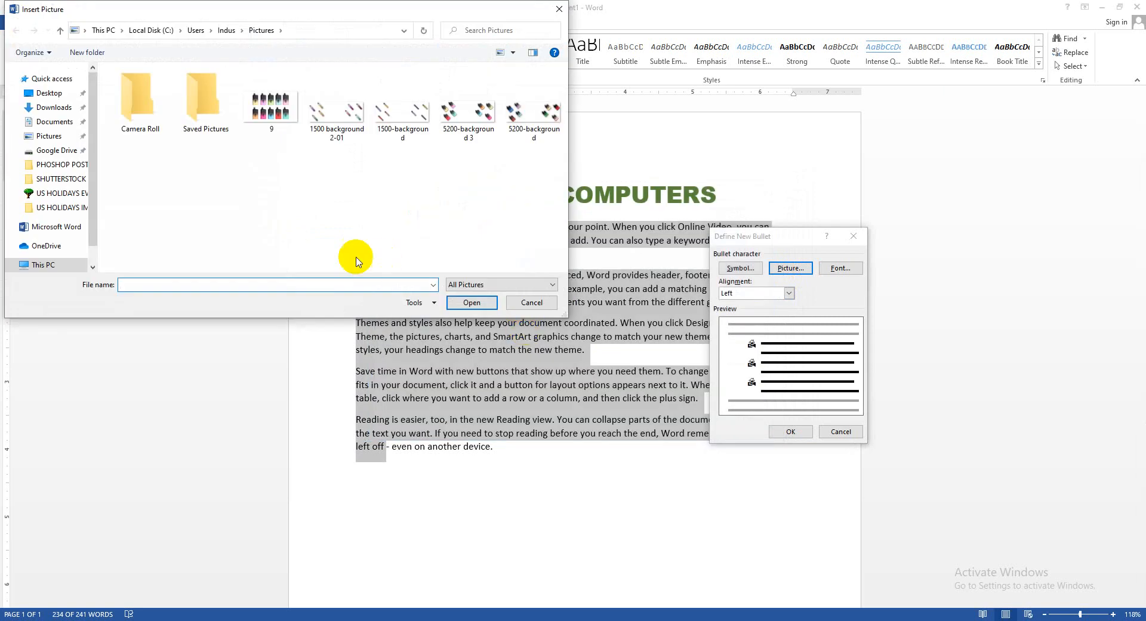
Use the strawberry picture vecteezy_fresh-red-strawberry-fruit-png_8848372_464 from Downloads as the bullet and apply it to the paragraphs
{"action": "left_click", "coordinate": [49, 135]}
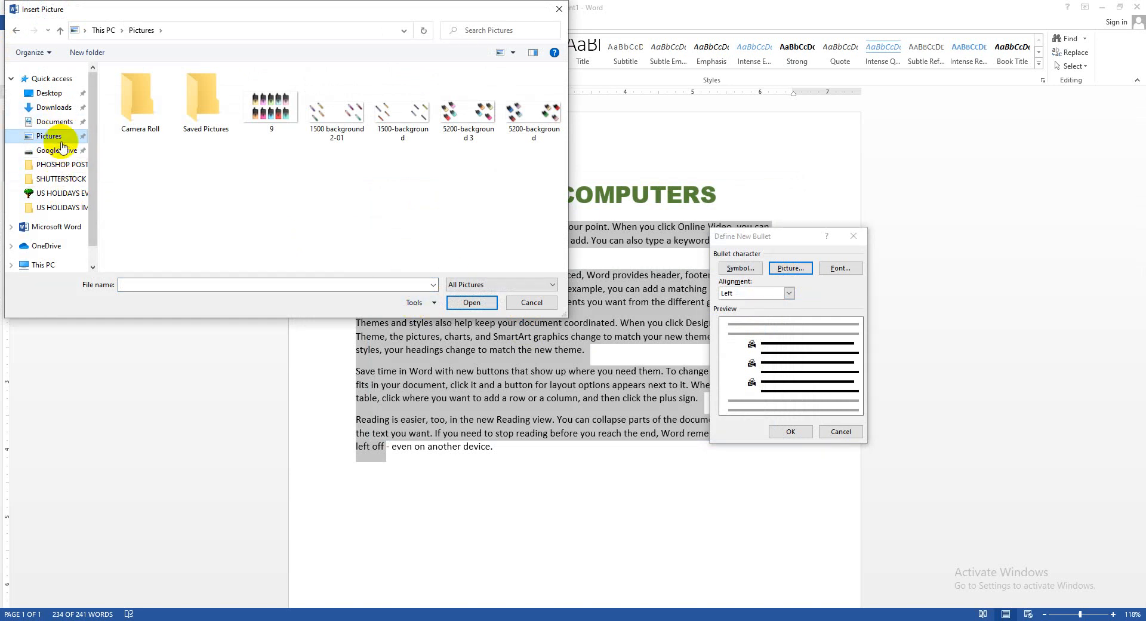
{"action": "left_click", "coordinate": [58, 108]}
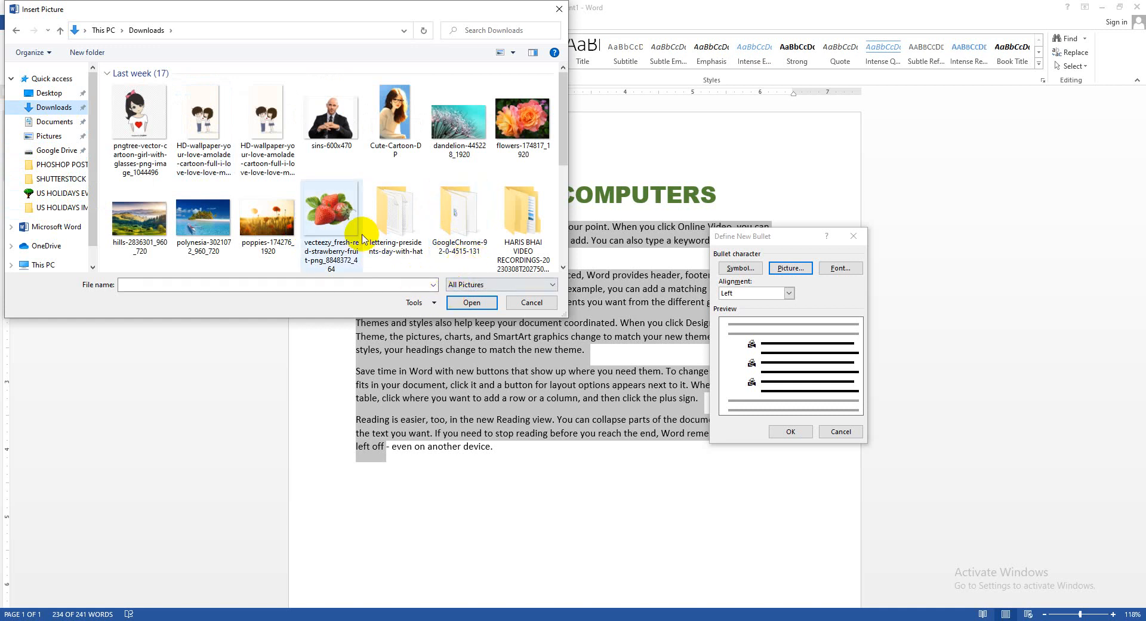
{"action": "left_click", "coordinate": [330, 220]}
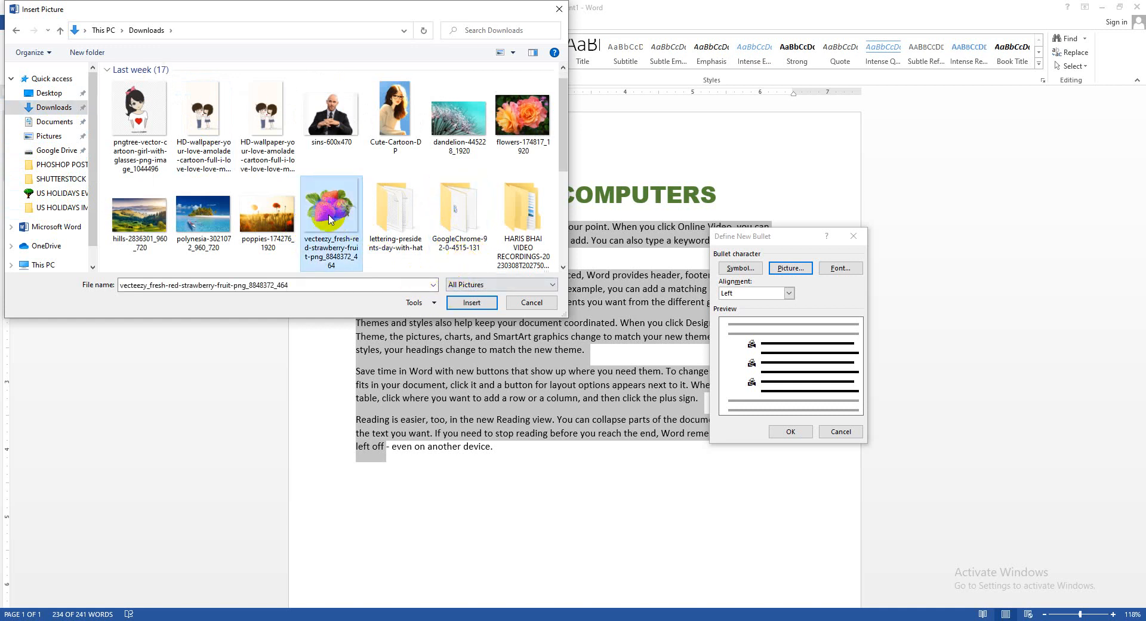
{"action": "left_click", "coordinate": [471, 302]}
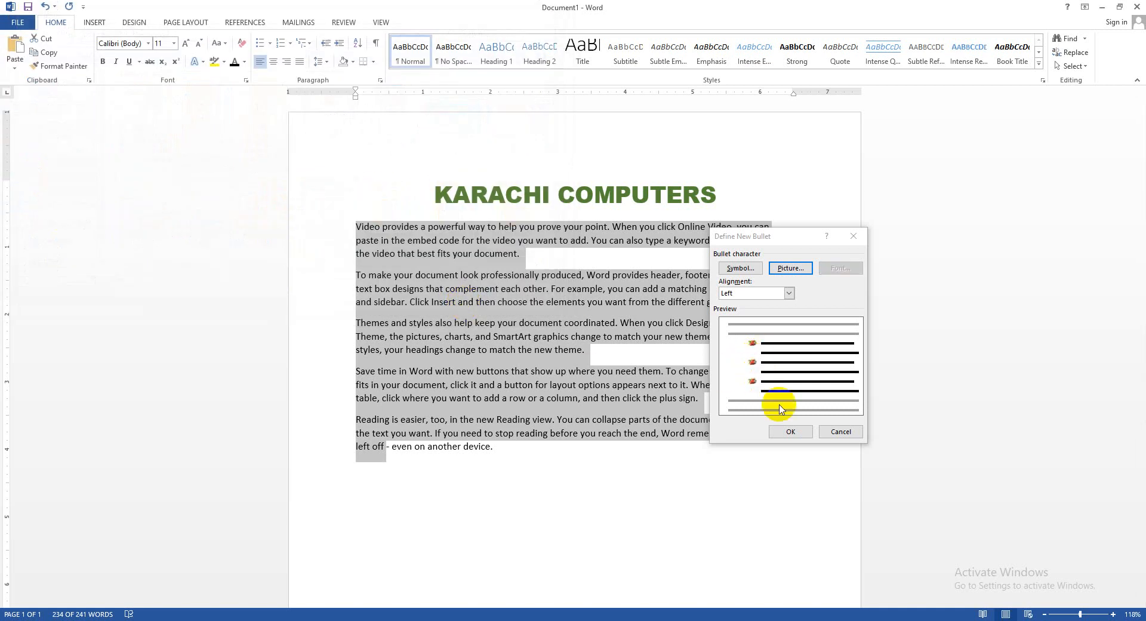
{"action": "left_click", "coordinate": [790, 431]}
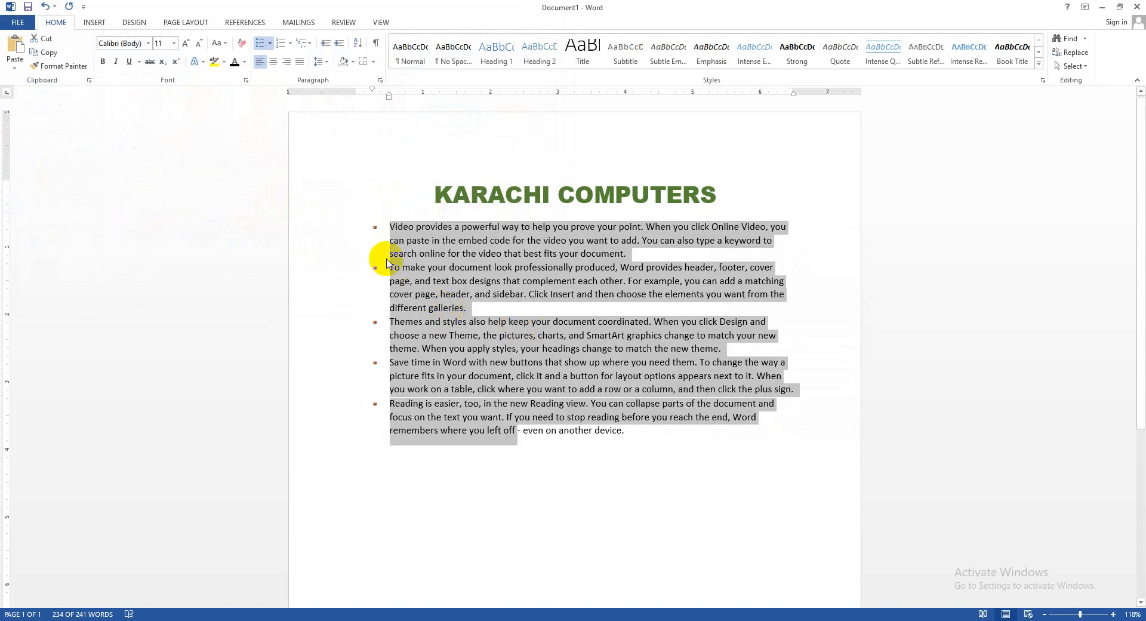
Select all the strawberry picture bullets and enlarge them to 72 pt
{"action": "left_click", "coordinate": [374, 270]}
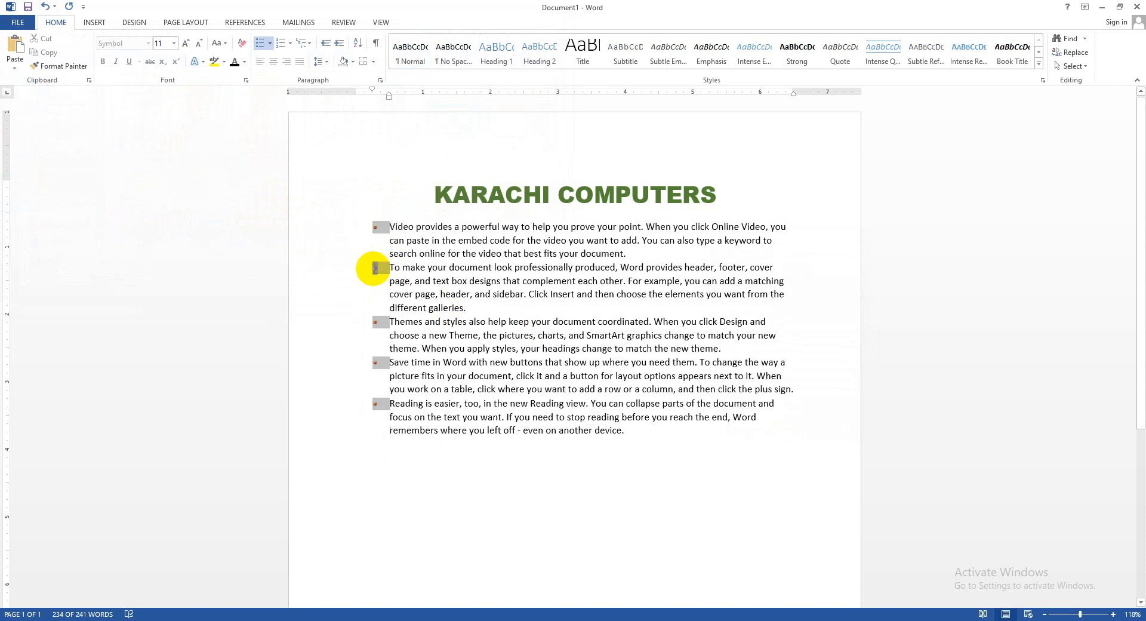
{"action": "left_click", "coordinate": [186, 44]}
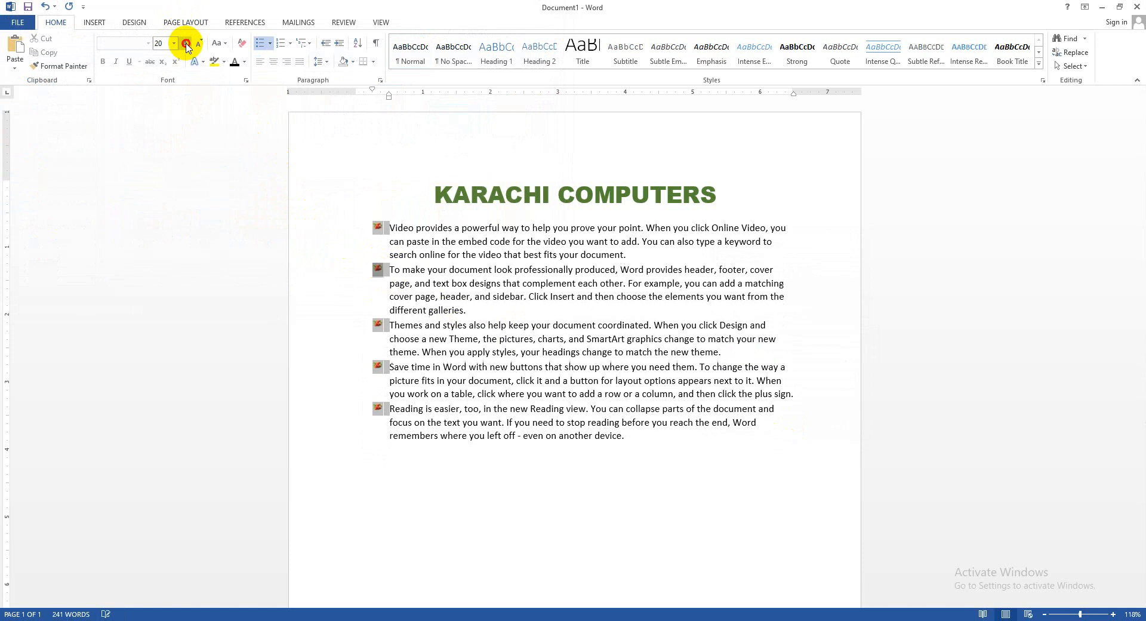
{"action": "left_click", "coordinate": [187, 44]}
{"action": "left_click", "coordinate": [186, 43]}
{"action": "left_click", "coordinate": [186, 44]}
{"action": "left_click", "coordinate": [186, 44]}
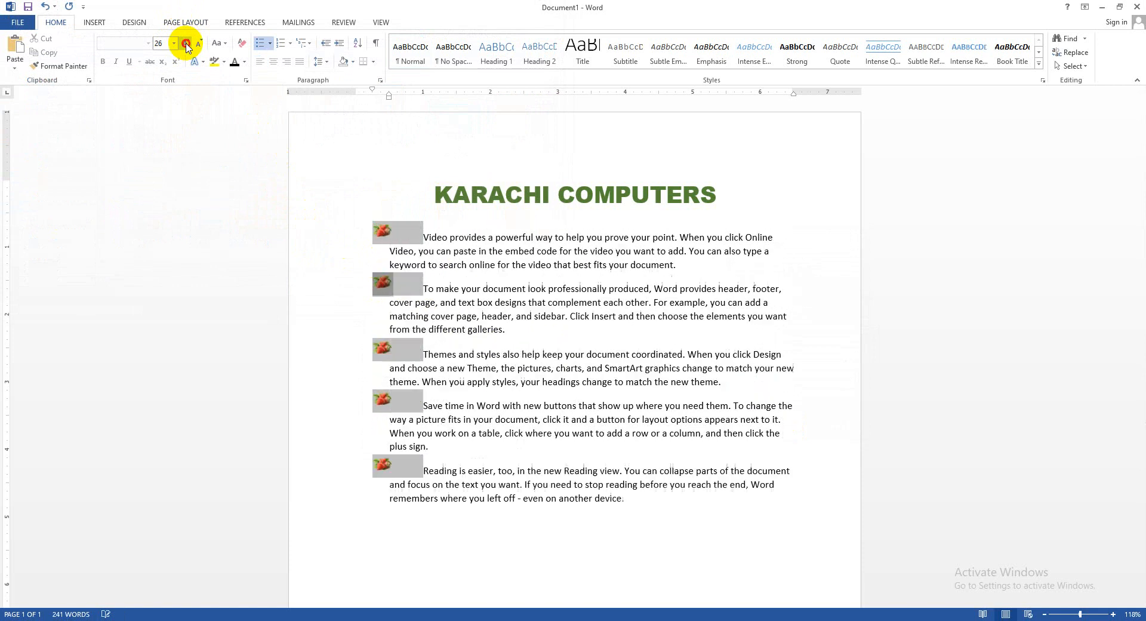
{"action": "left_click", "coordinate": [186, 43]}
{"action": "left_click", "coordinate": [186, 44]}
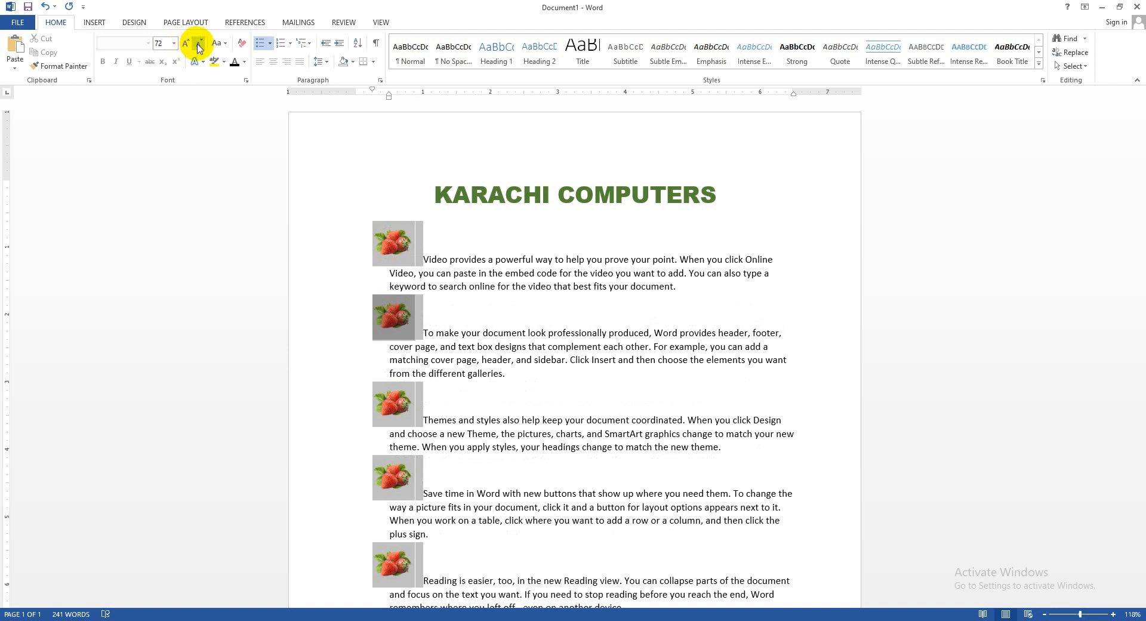
Shrink the selected strawberry picture bullets to 12 pt and deselect them
{"action": "left_click", "coordinate": [199, 44]}
{"action": "left_click", "coordinate": [200, 44]}
{"action": "left_click", "coordinate": [200, 44]}
{"action": "left_click", "coordinate": [199, 44]}
{"action": "left_click", "coordinate": [200, 45]}
{"action": "left_click", "coordinate": [199, 44]}
{"action": "left_click", "coordinate": [199, 45]}
{"action": "left_click", "coordinate": [199, 44]}
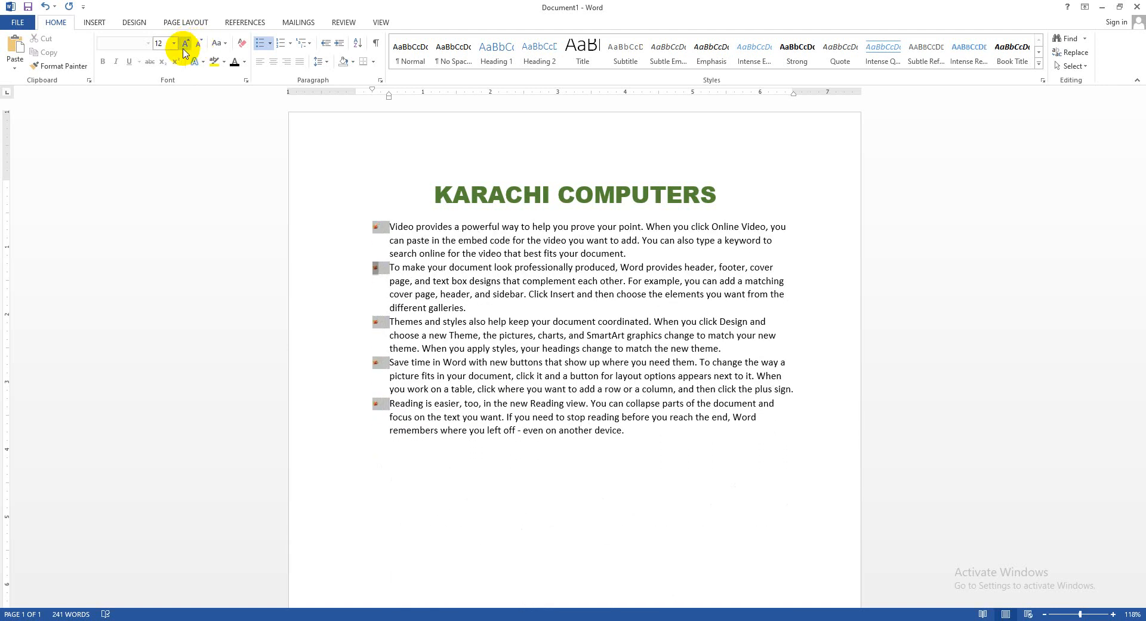
{"action": "left_click", "coordinate": [478, 292]}
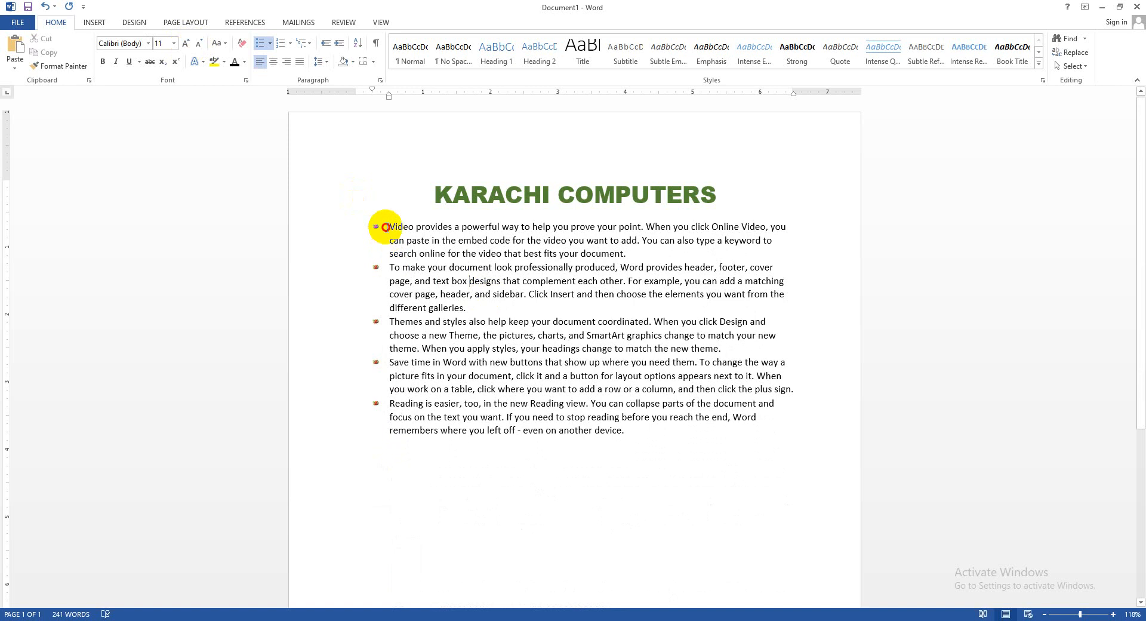
Remove the picture bullets from all five body paragraphs and decrease their indent by one level
{"action": "left_click_drag", "start_coordinate": [387, 226], "coordinate": [491, 442]}
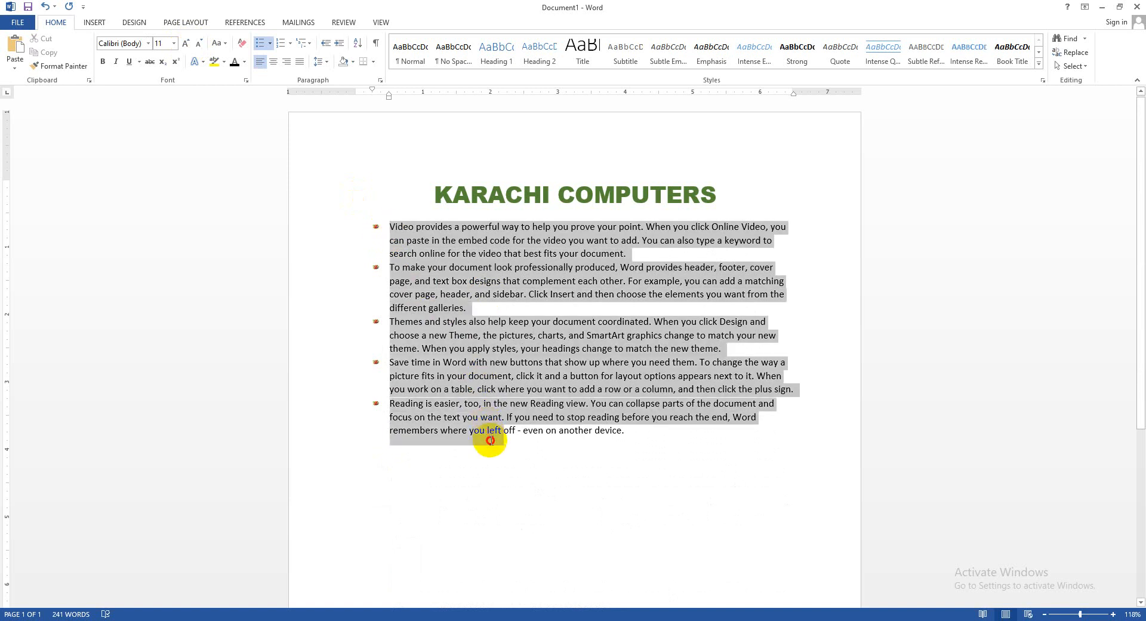
{"action": "left_click", "coordinate": [274, 47]}
{"action": "left_click", "coordinate": [269, 120]}
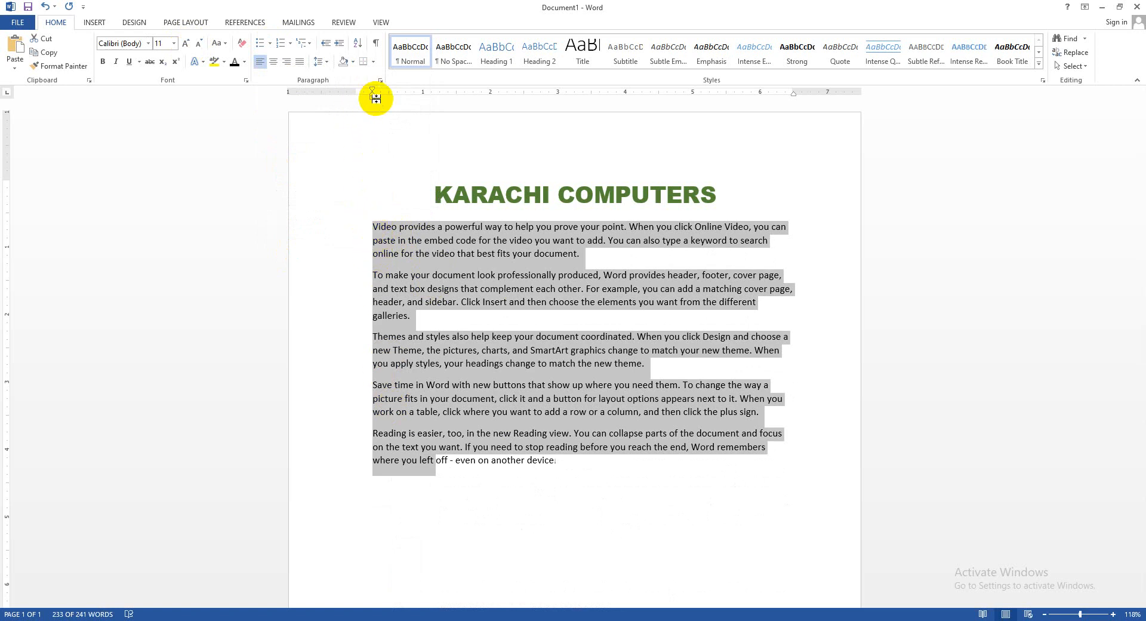
{"action": "left_click", "coordinate": [325, 45]}
{"action": "left_click", "coordinate": [353, 227]}
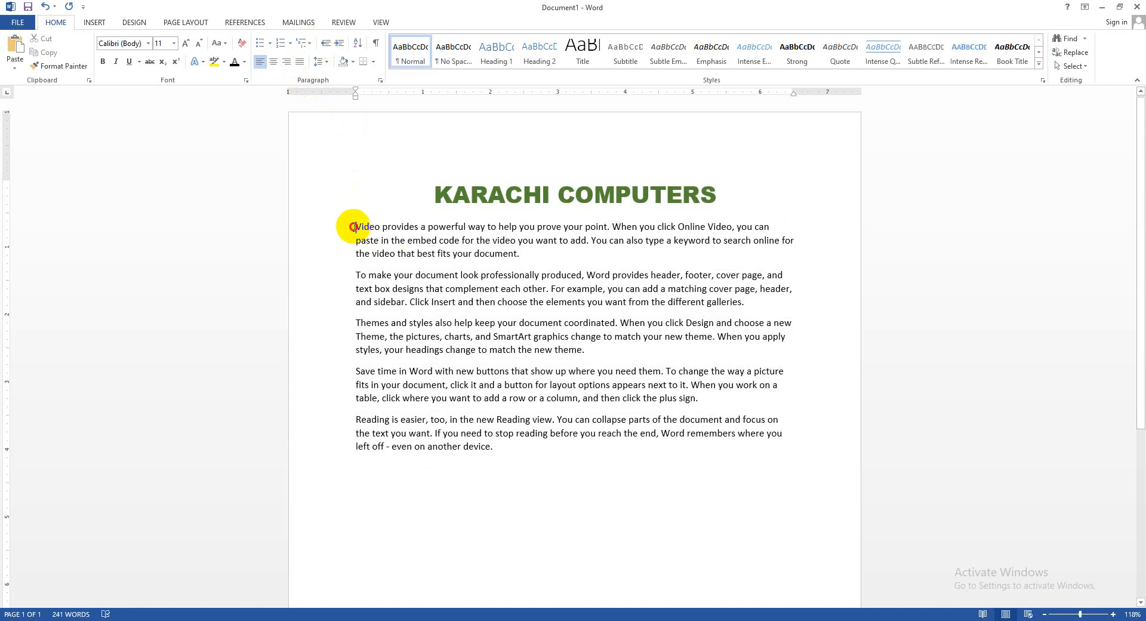
Select the five body paragraphs and number them with the 1., 2., 3. format
{"action": "left_click_drag", "start_coordinate": [353, 227], "coordinate": [469, 481]}
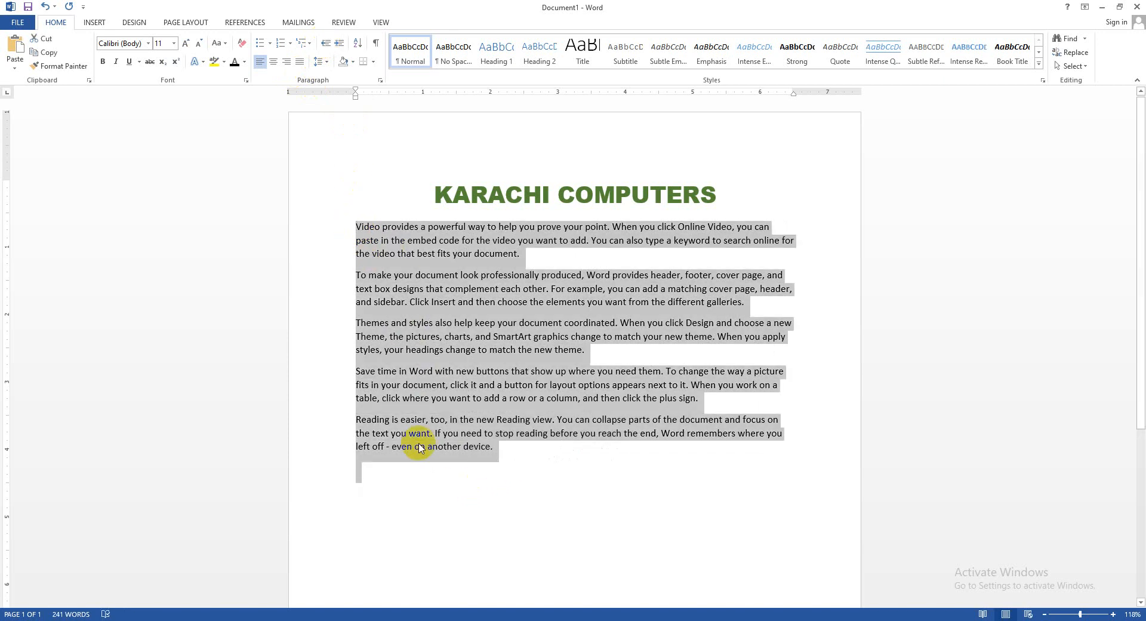
{"action": "left_click", "coordinate": [406, 394]}
{"action": "left_click_drag", "start_coordinate": [360, 224], "coordinate": [529, 451]}
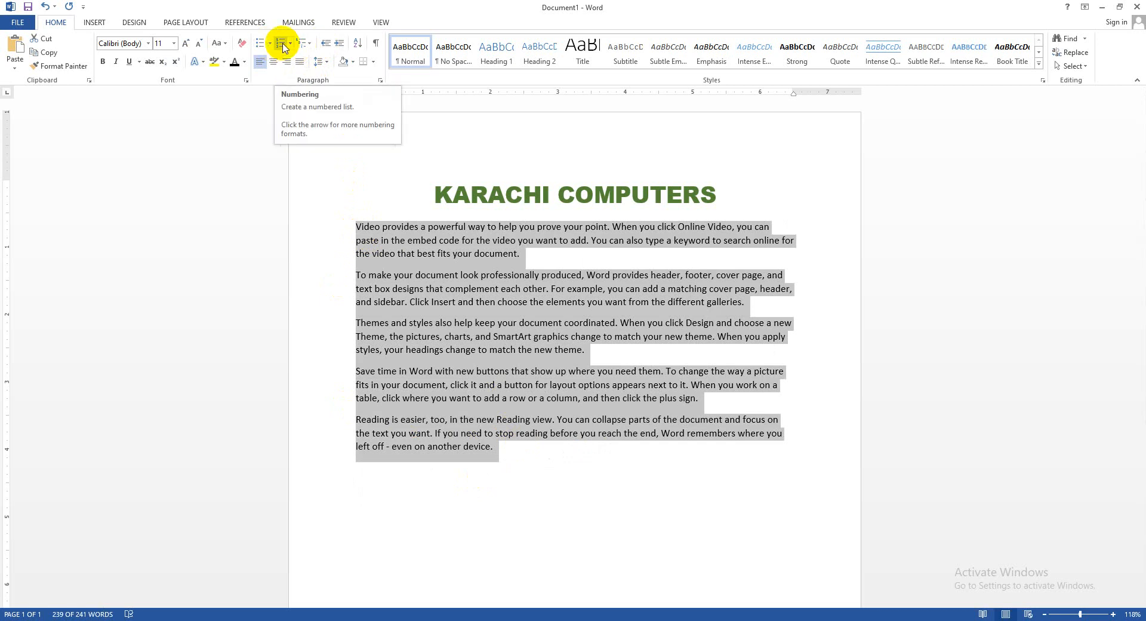
{"action": "left_click", "coordinate": [365, 230]}
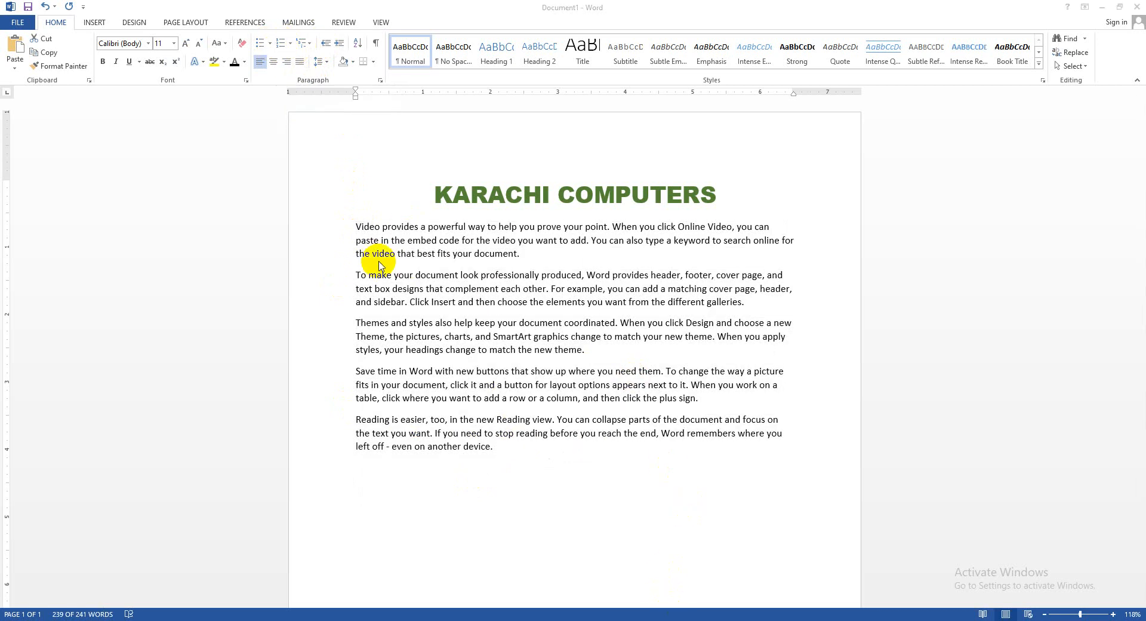
{"action": "left_click", "coordinate": [363, 231], "text": "shift"}
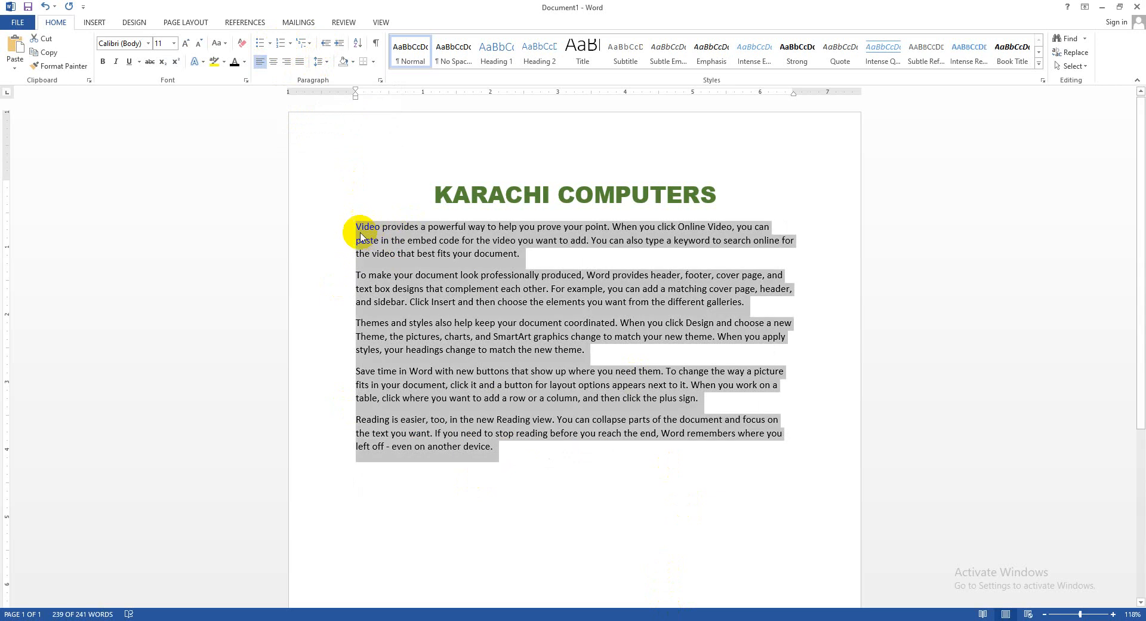
{"action": "left_click", "coordinate": [378, 231]}
{"action": "left_click_drag", "start_coordinate": [356, 226], "coordinate": [525, 442]}
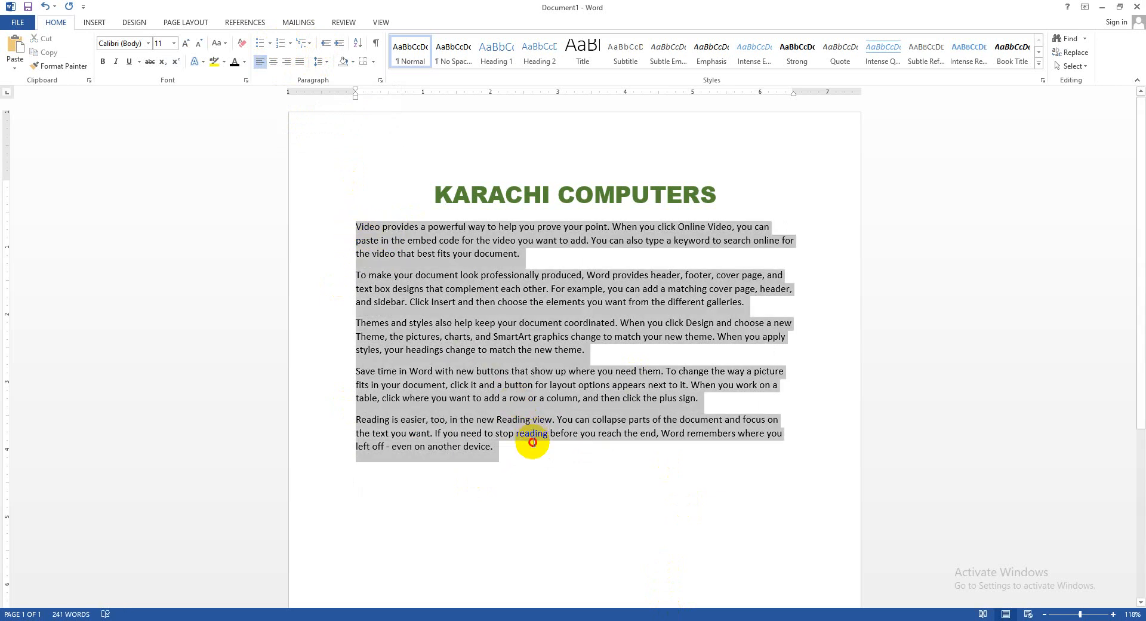
{"action": "left_click", "coordinate": [291, 44]}
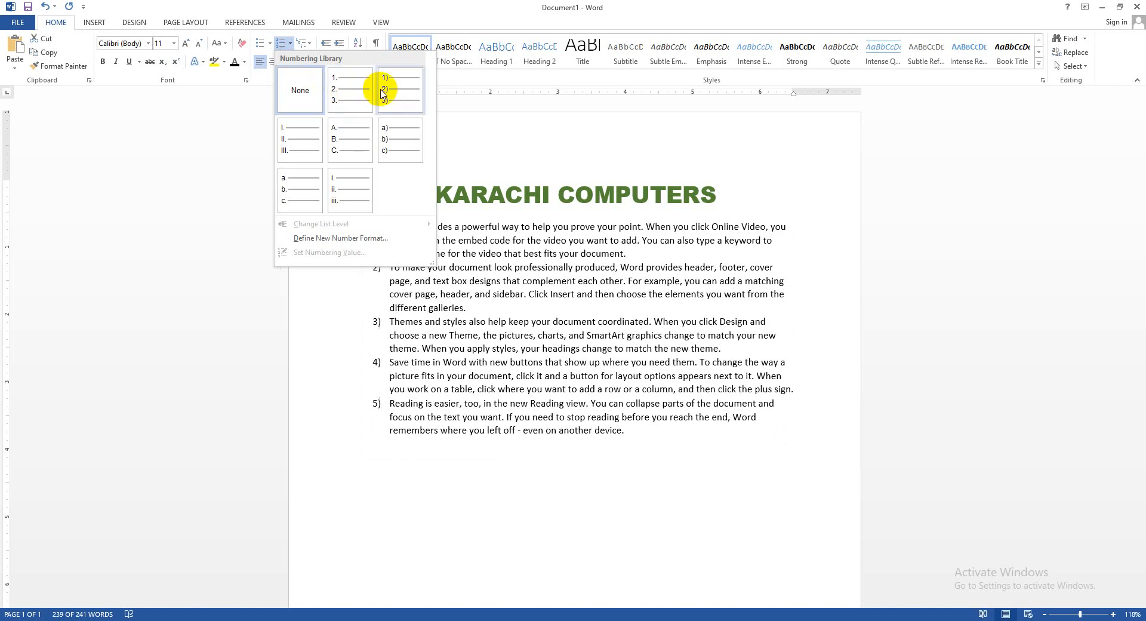
{"action": "left_click", "coordinate": [350, 90]}
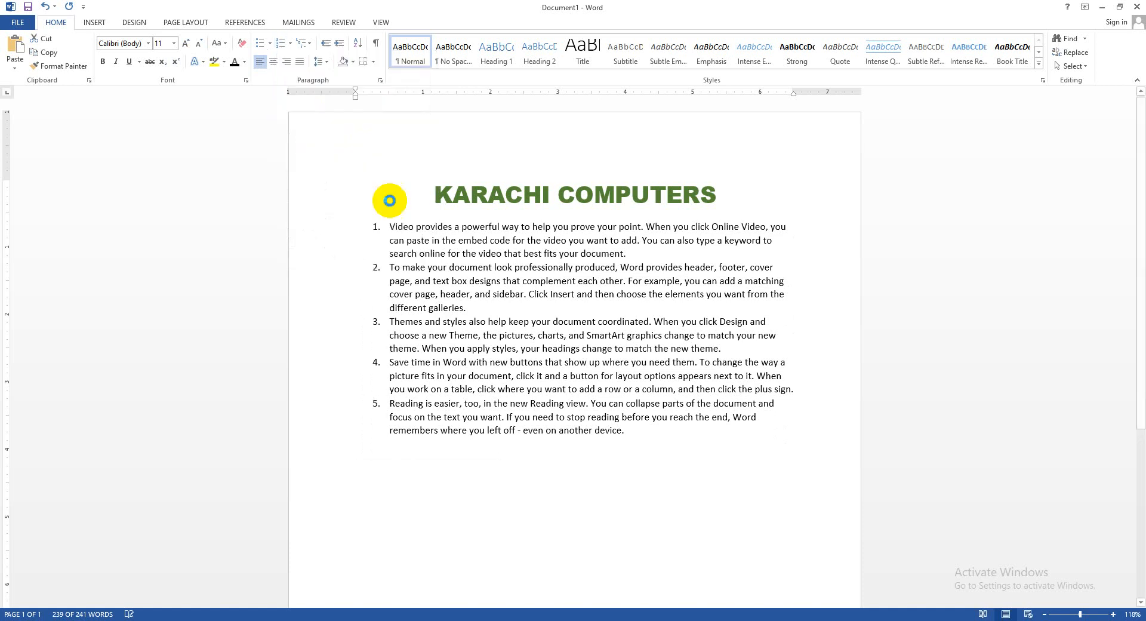
Change the numbering of the five body paragraphs to the A., B., C. format
{"action": "left_click", "coordinate": [1114, 615]}
{"action": "left_click", "coordinate": [1113, 614]}
{"action": "left_click", "coordinate": [1113, 614]}
{"action": "left_click", "coordinate": [1113, 615]}
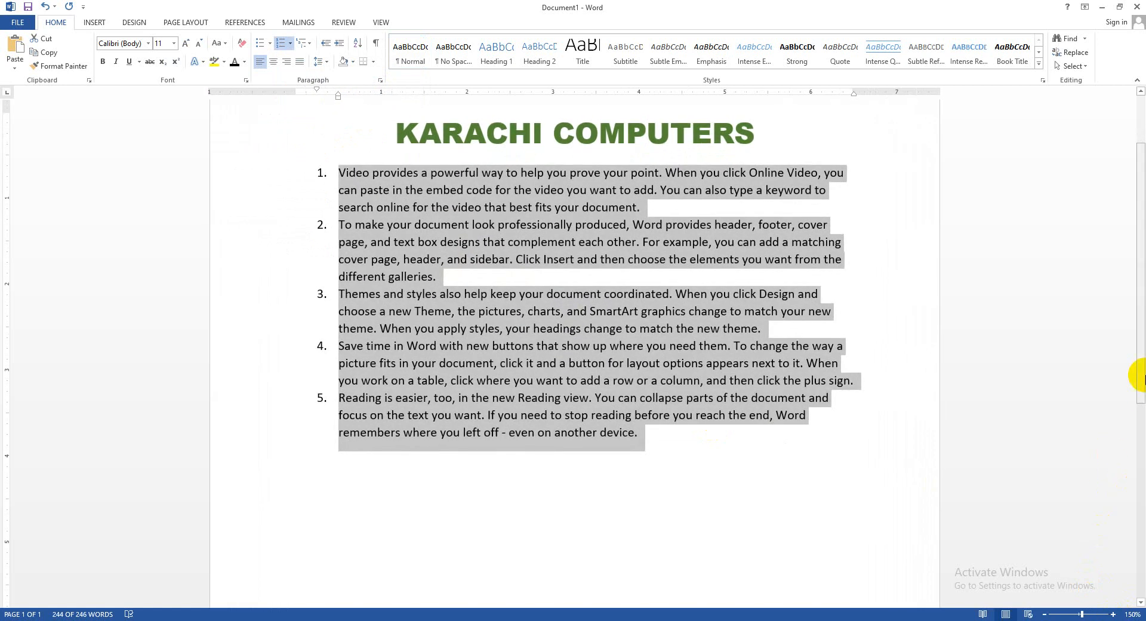
{"action": "left_click_drag", "start_coordinate": [1143, 328], "coordinate": [1143, 304]}
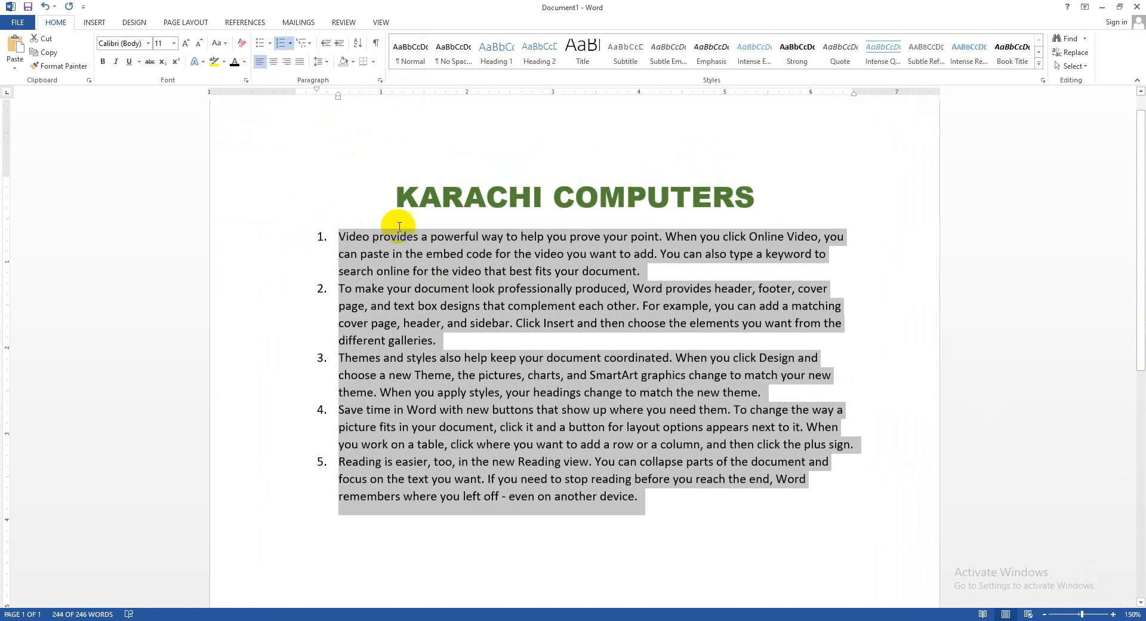
{"action": "left_click", "coordinate": [291, 43]}
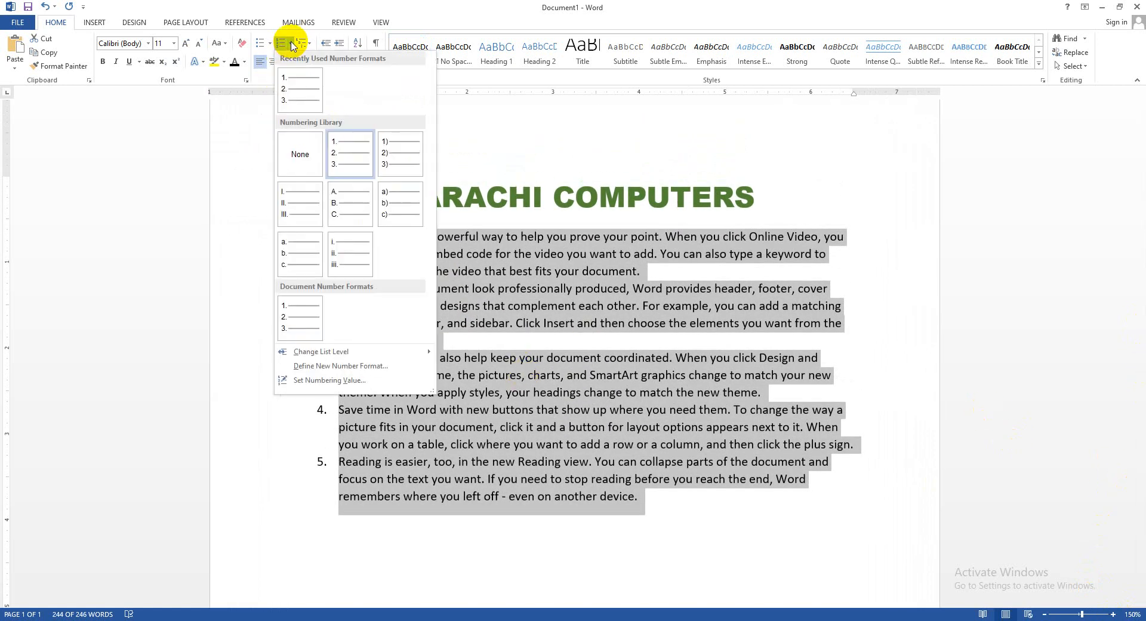
{"action": "left_click", "coordinate": [342, 204]}
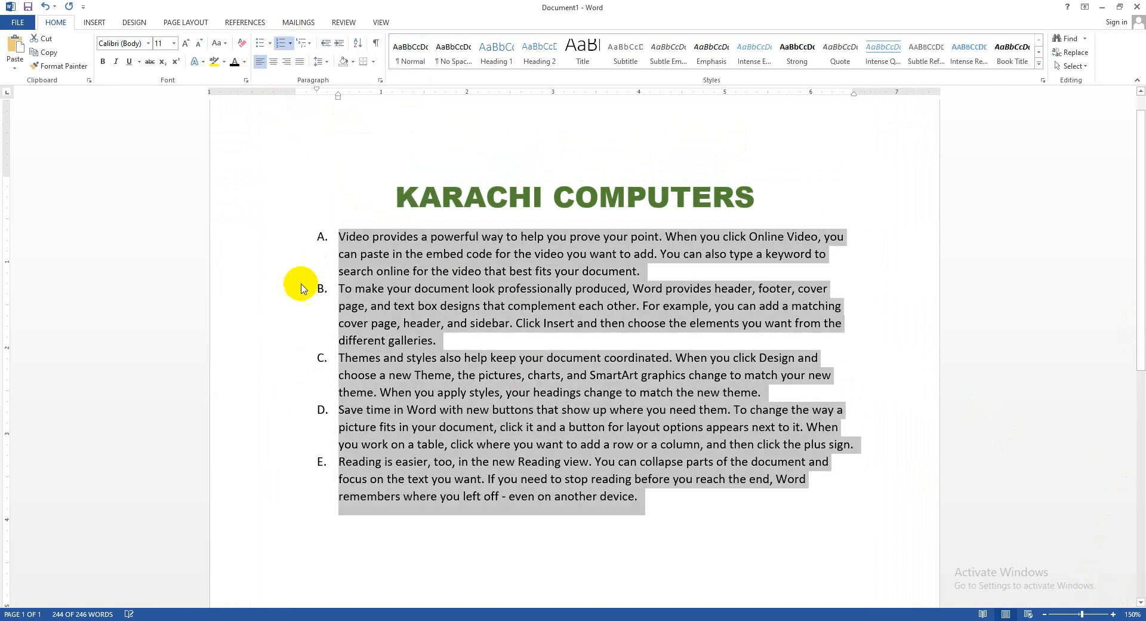
Define a new number format with the First, Second, Third number style and apply it to the five paragraphs
{"action": "left_click", "coordinate": [292, 44]}
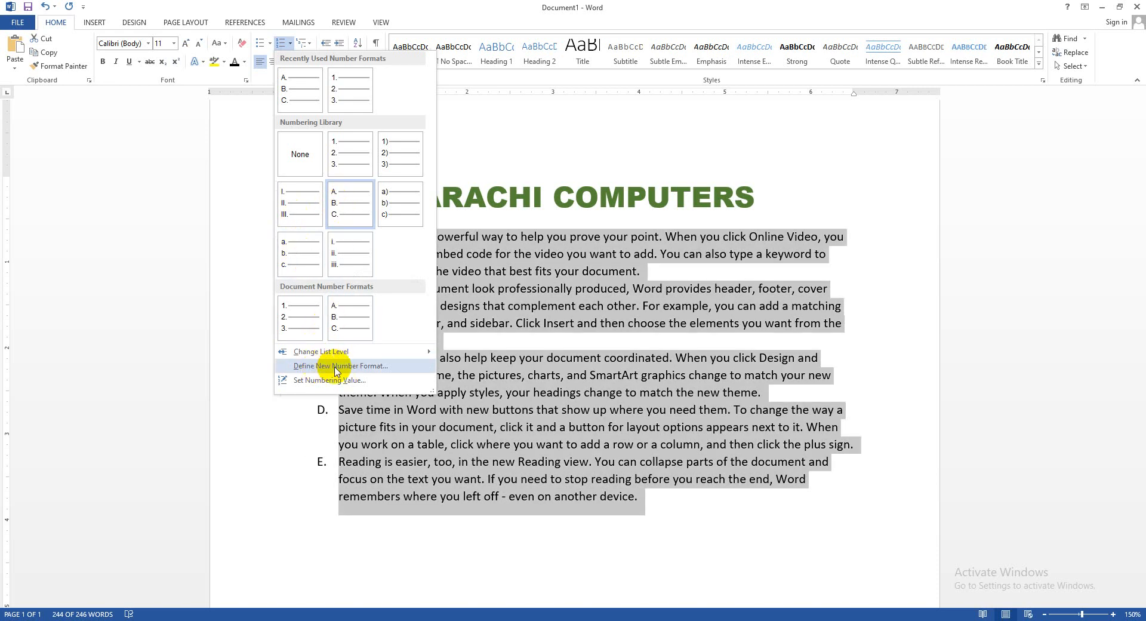
{"action": "left_click", "coordinate": [317, 367]}
{"action": "left_click_drag", "start_coordinate": [762, 236], "coordinate": [707, 188]}
{"action": "left_click", "coordinate": [747, 229]}
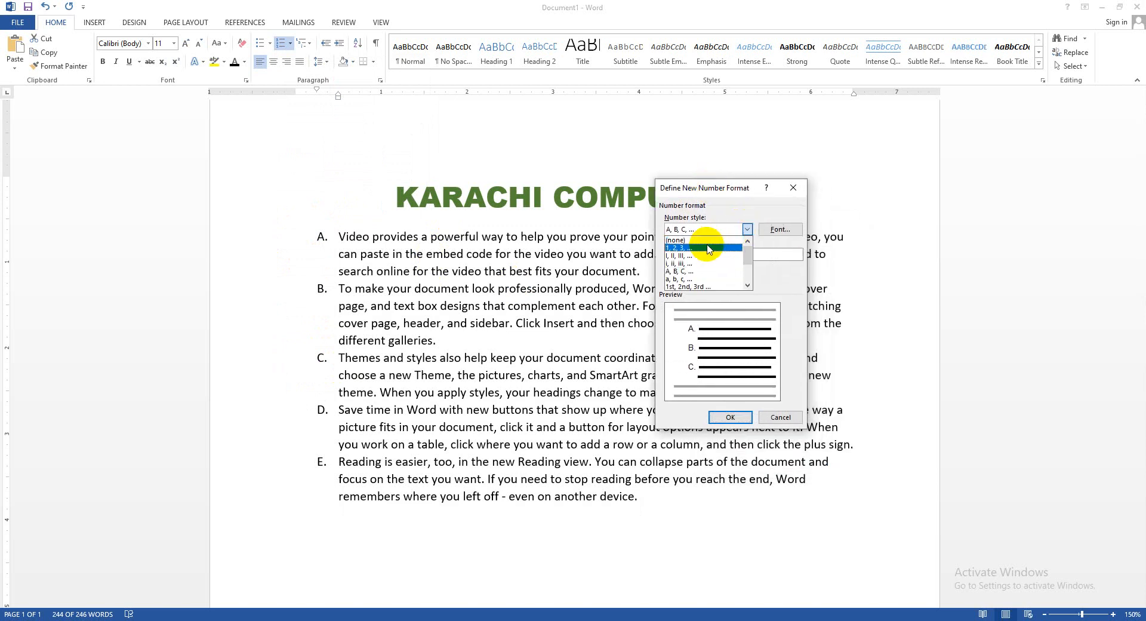
{"action": "left_click_drag", "start_coordinate": [749, 263], "coordinate": [747, 273]}
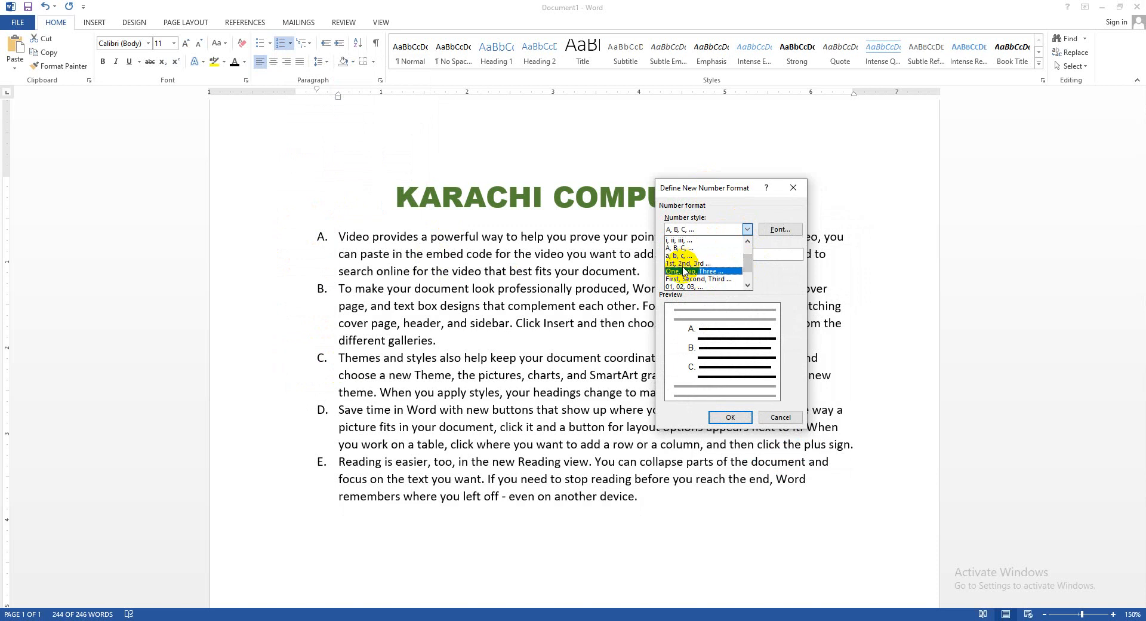
{"action": "left_click", "coordinate": [697, 278]}
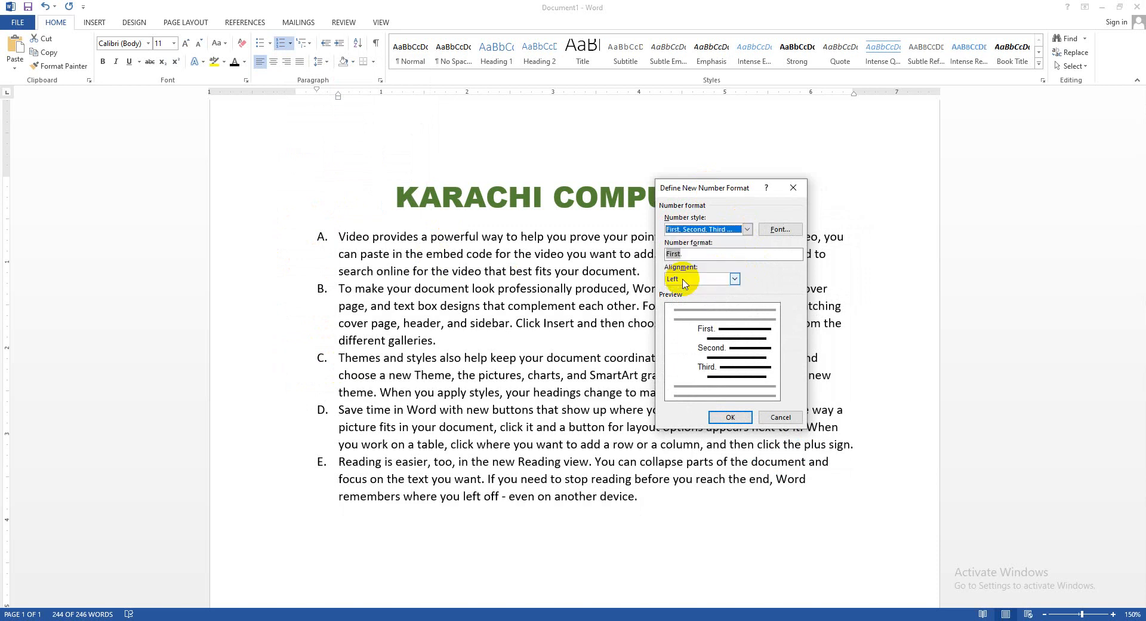
{"action": "left_click", "coordinate": [729, 416]}
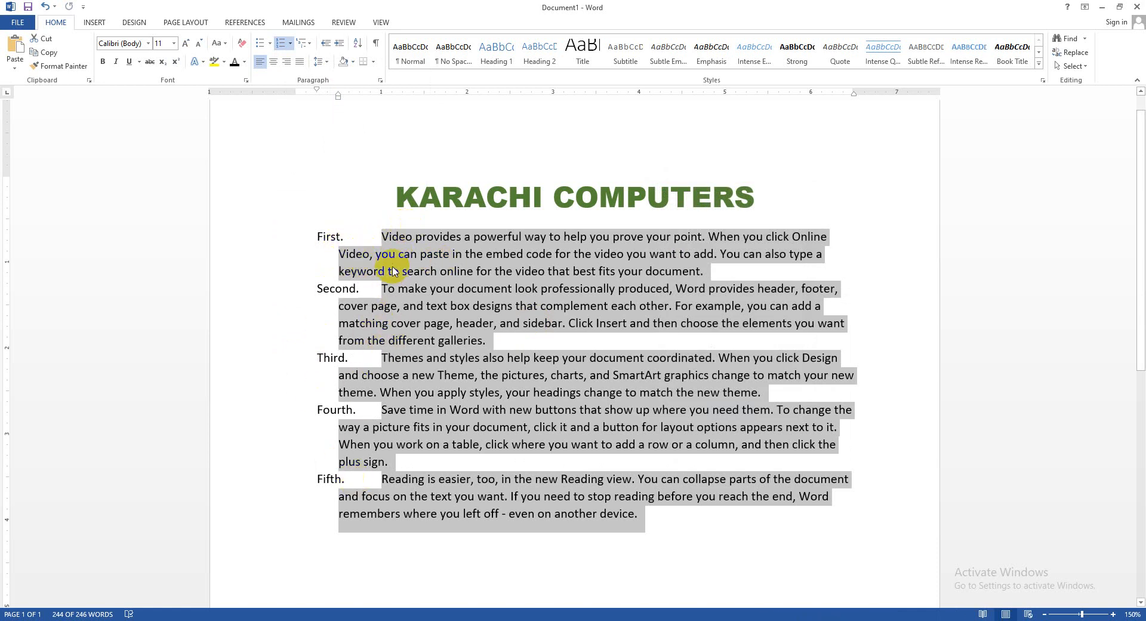
Define the First, Second, Third number format with Right alignment for the paragraphs
{"action": "left_click", "coordinate": [291, 43]}
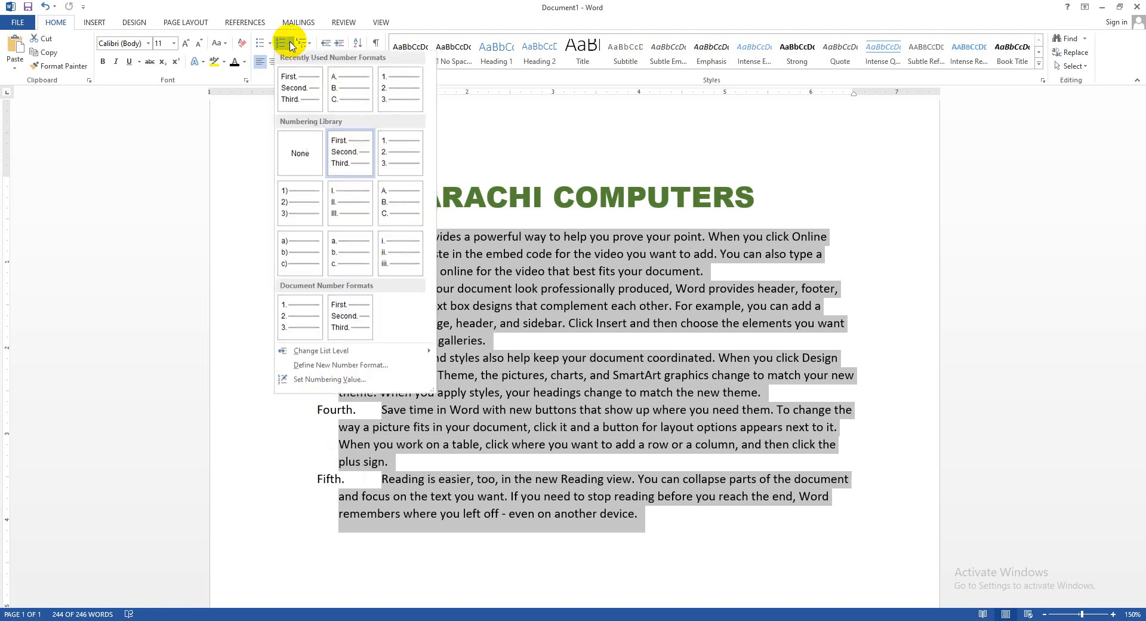
{"action": "left_click", "coordinate": [333, 365]}
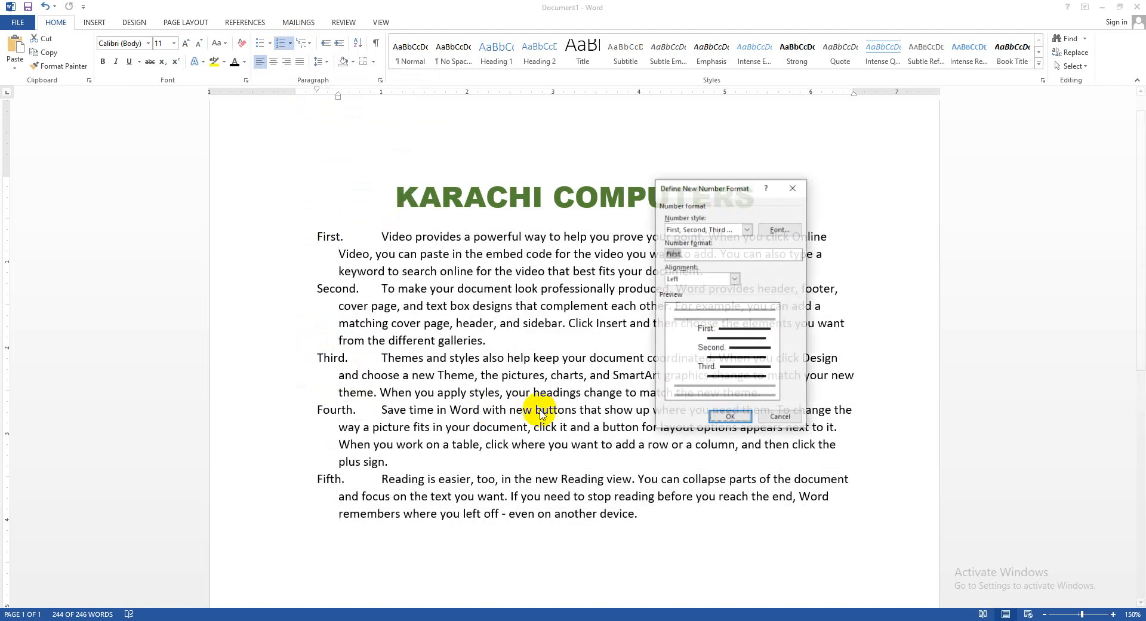
{"action": "left_click", "coordinate": [691, 280]}
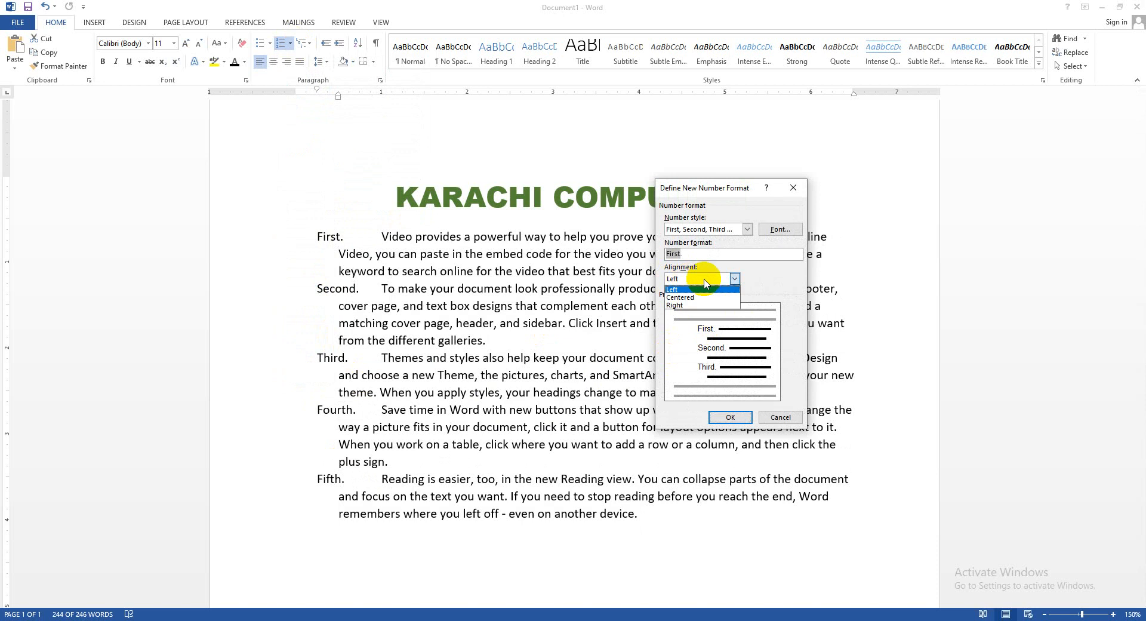
{"action": "left_click", "coordinate": [681, 302]}
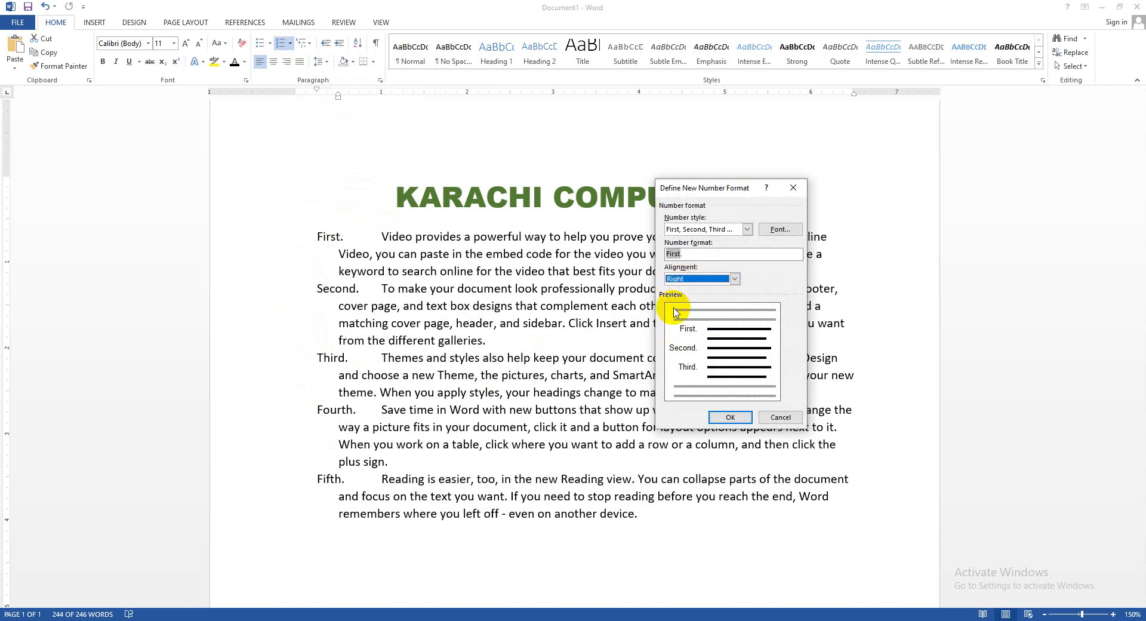
{"action": "left_click", "coordinate": [728, 417]}
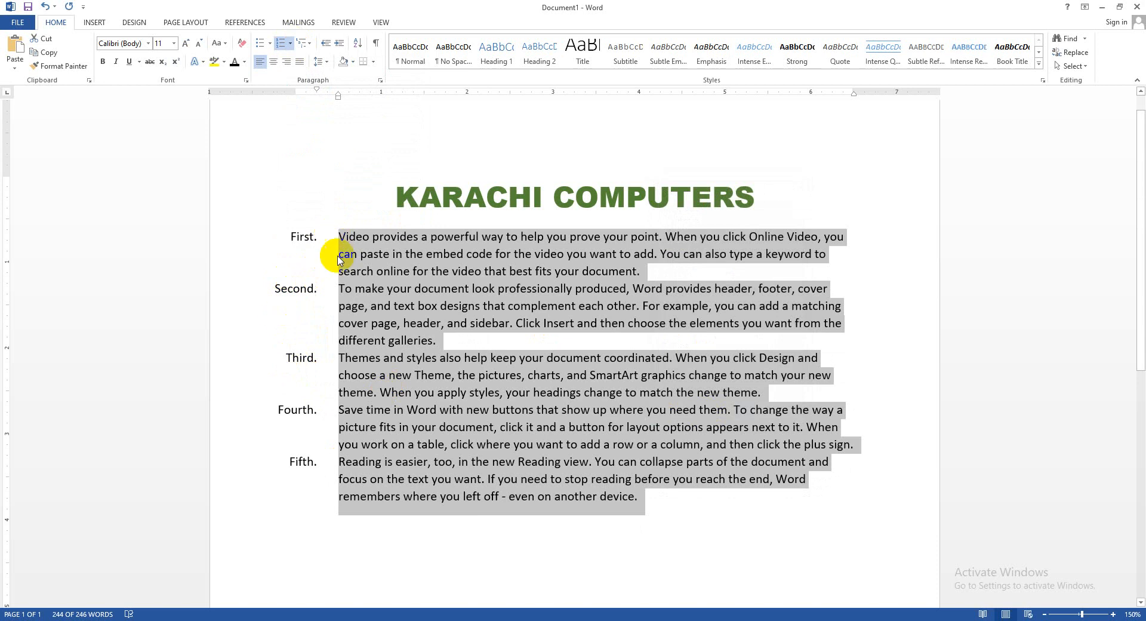
Return the paragraphs to the 1., 2., 3. numbering, then remove it and reapply the same format
{"action": "left_click", "coordinate": [291, 44]}
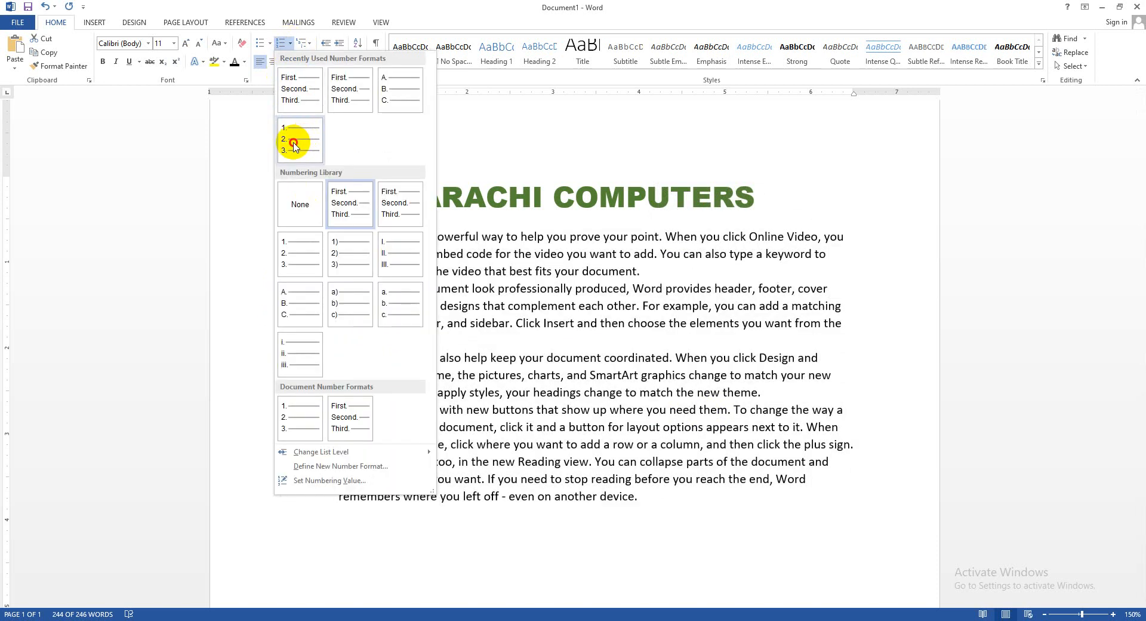
{"action": "left_click", "coordinate": [294, 142]}
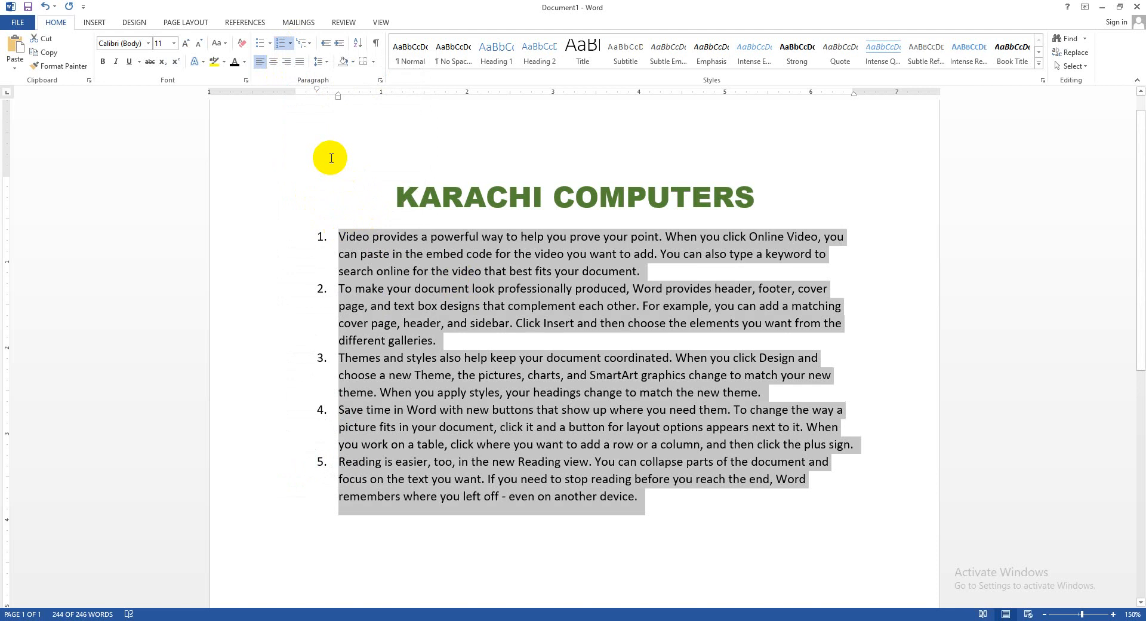
{"action": "left_click", "coordinate": [291, 46]}
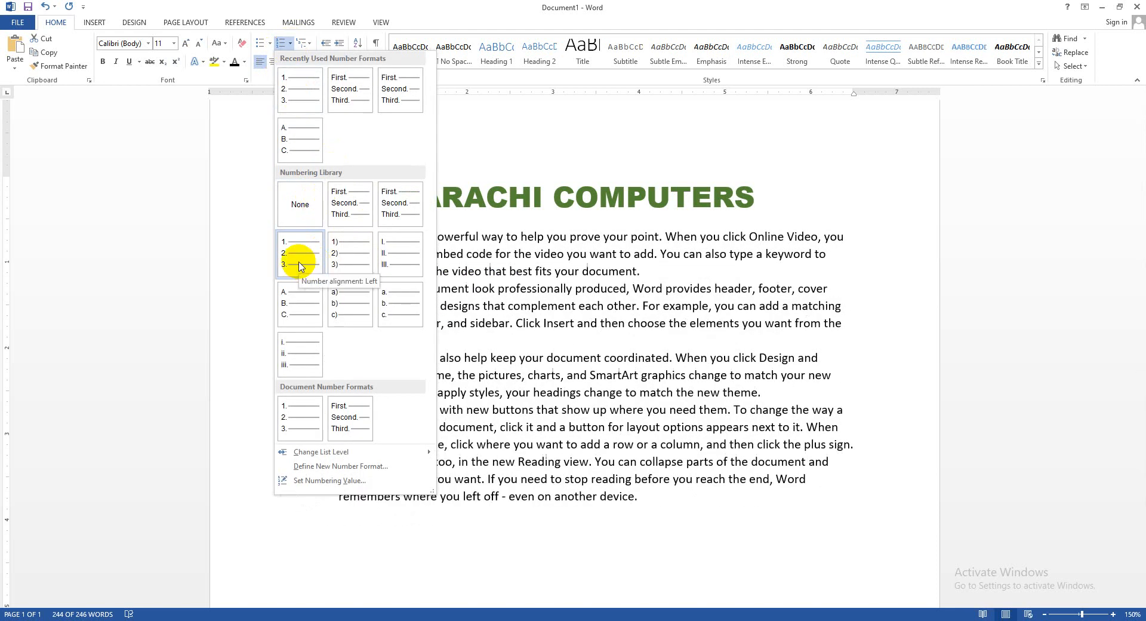
{"action": "left_click", "coordinate": [288, 198]}
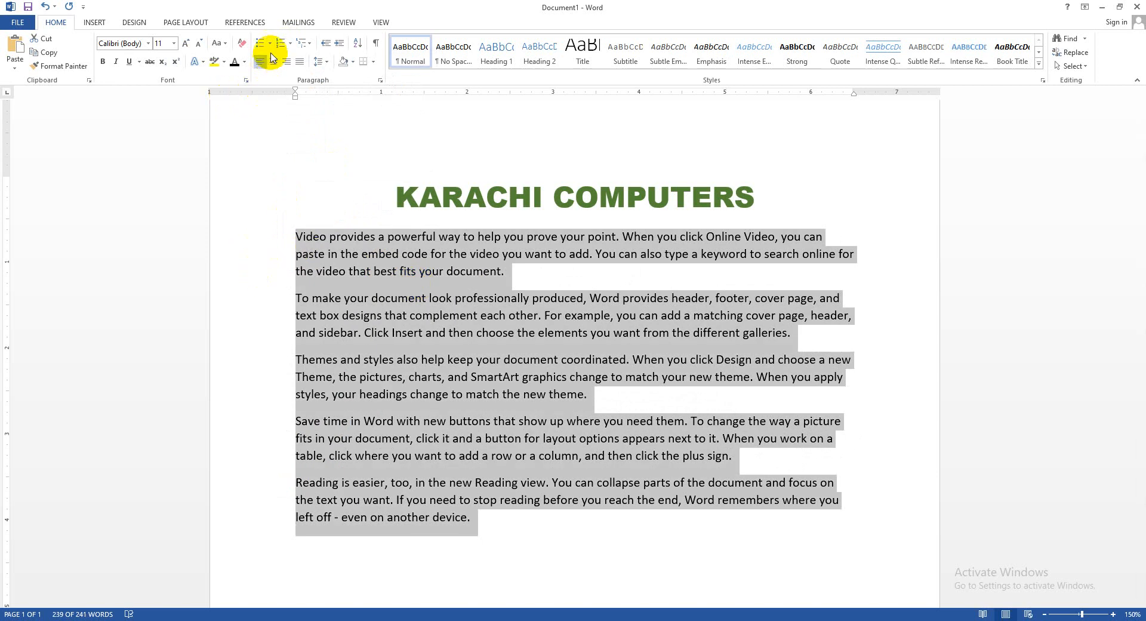
{"action": "left_click", "coordinate": [290, 44]}
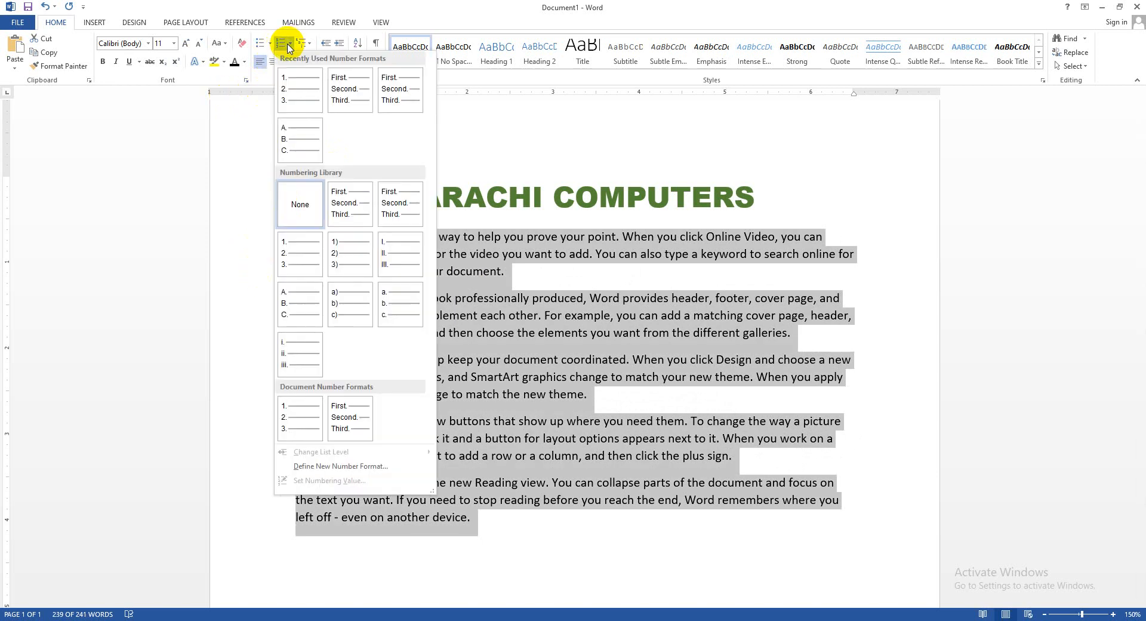
{"action": "left_click", "coordinate": [299, 255]}
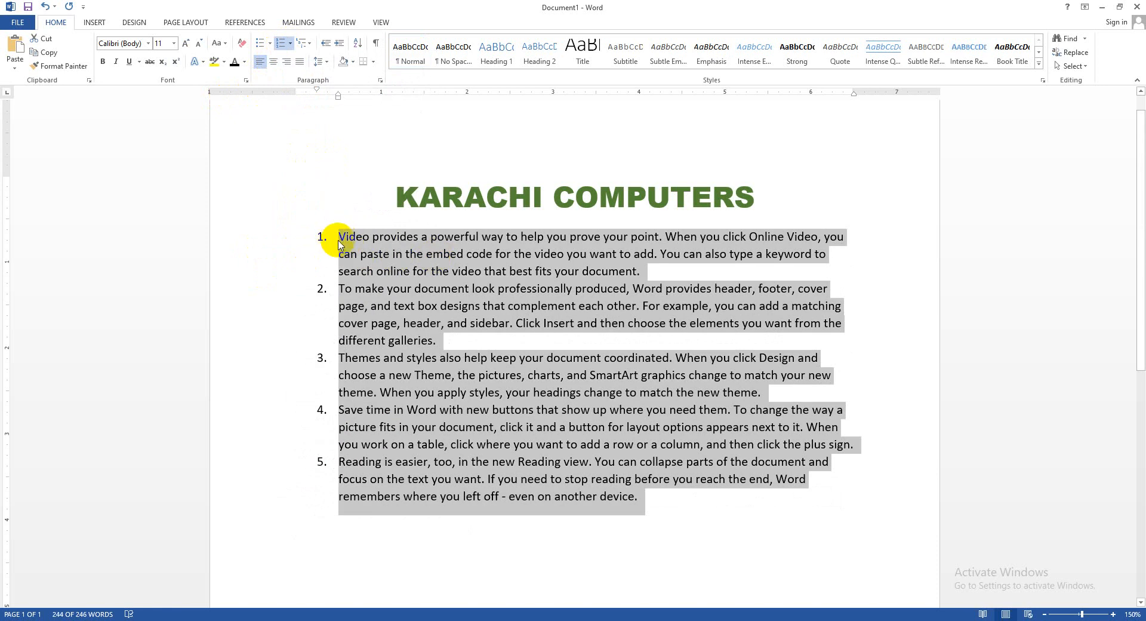
Define a new number format with the prefix Q before the number (Q1.) and apply it to the five body paragraphs
{"action": "left_click", "coordinate": [289, 43]}
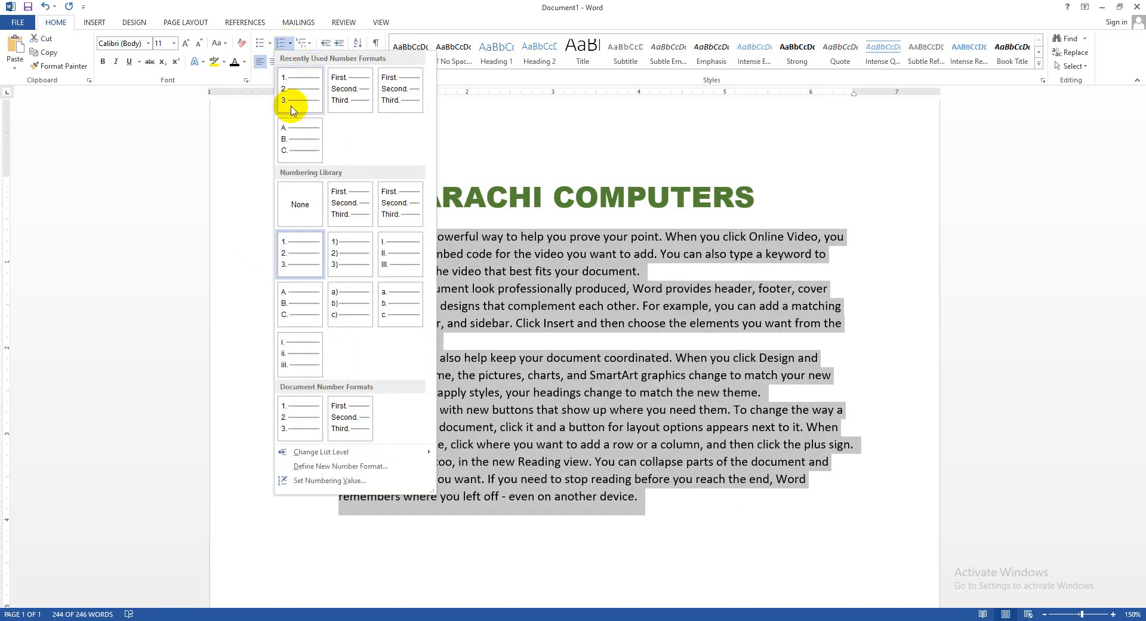
{"action": "left_click", "coordinate": [306, 466]}
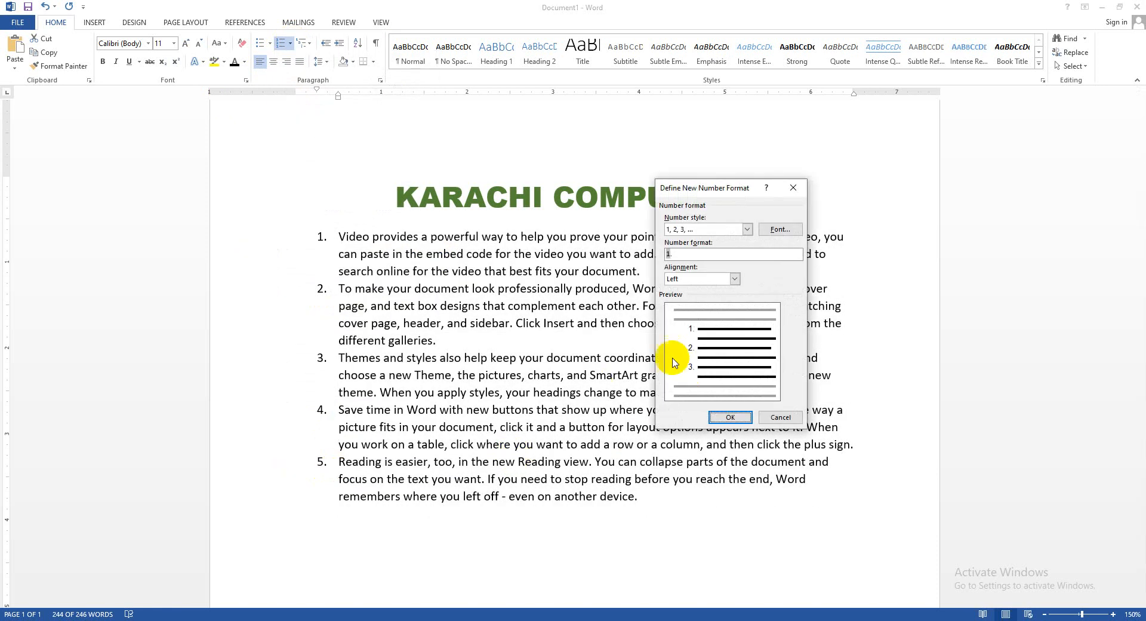
{"action": "left_click", "coordinate": [668, 254]}
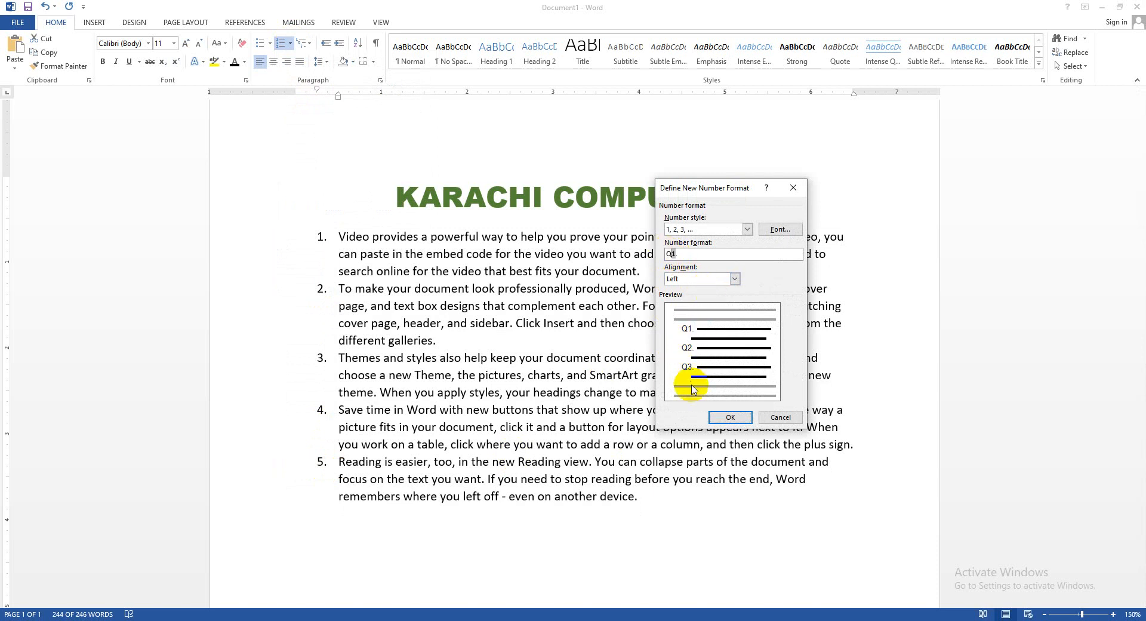
{"action": "left_click", "coordinate": [730, 417]}
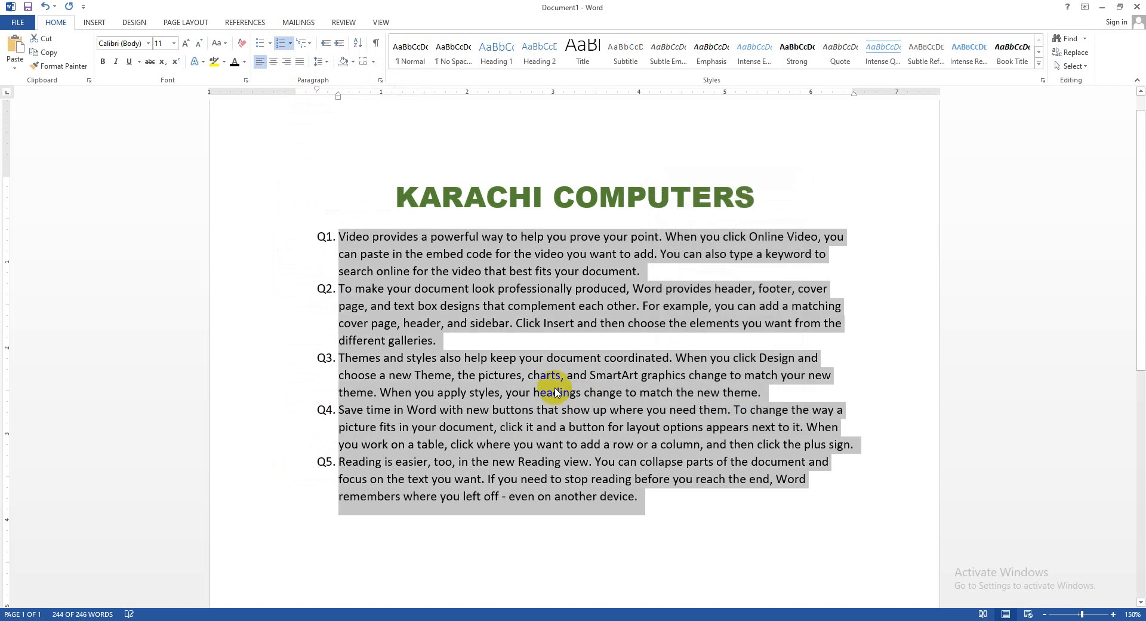
Define a new number format with the prefix ANS before the number (ANS 1.) for the five paragraphs
{"action": "left_click", "coordinate": [291, 44]}
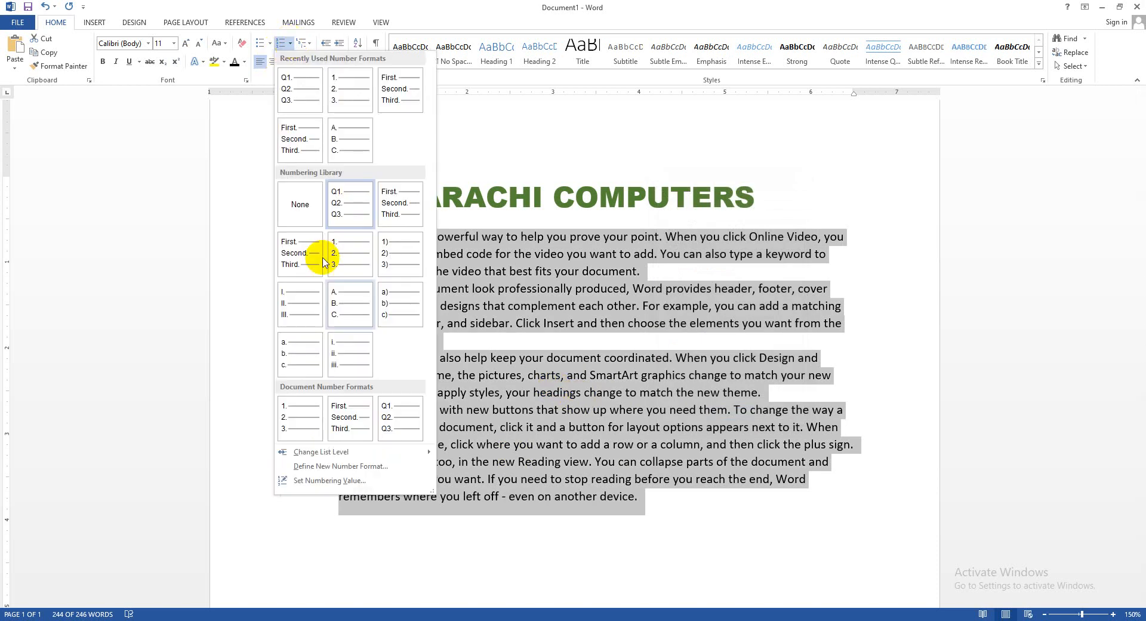
{"action": "left_click", "coordinate": [340, 466]}
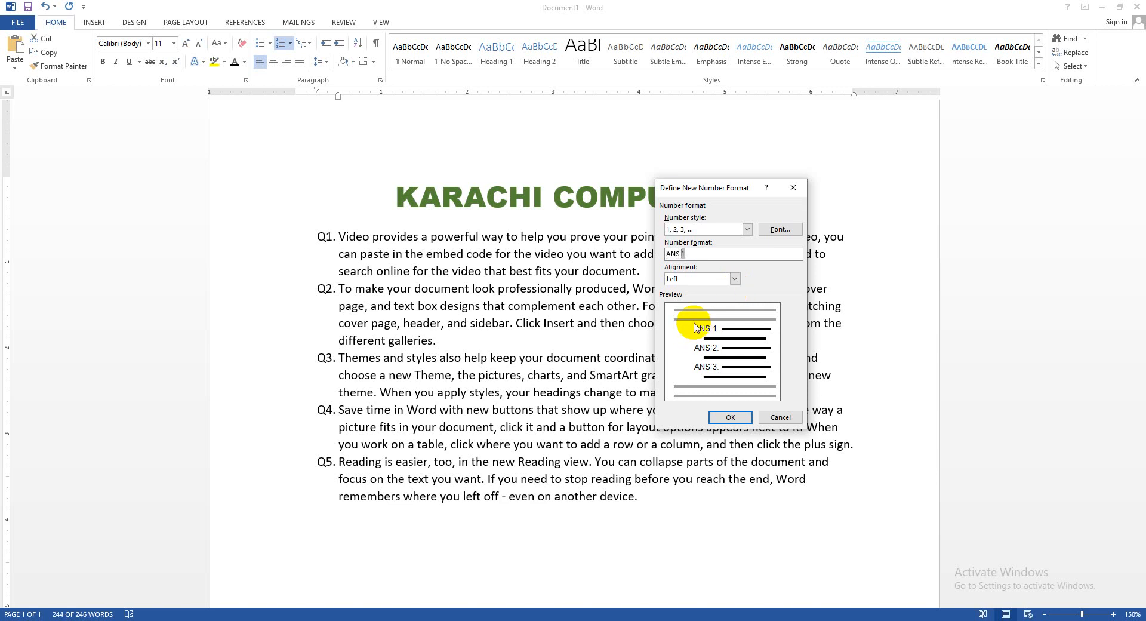
{"action": "left_click", "coordinate": [730, 416]}
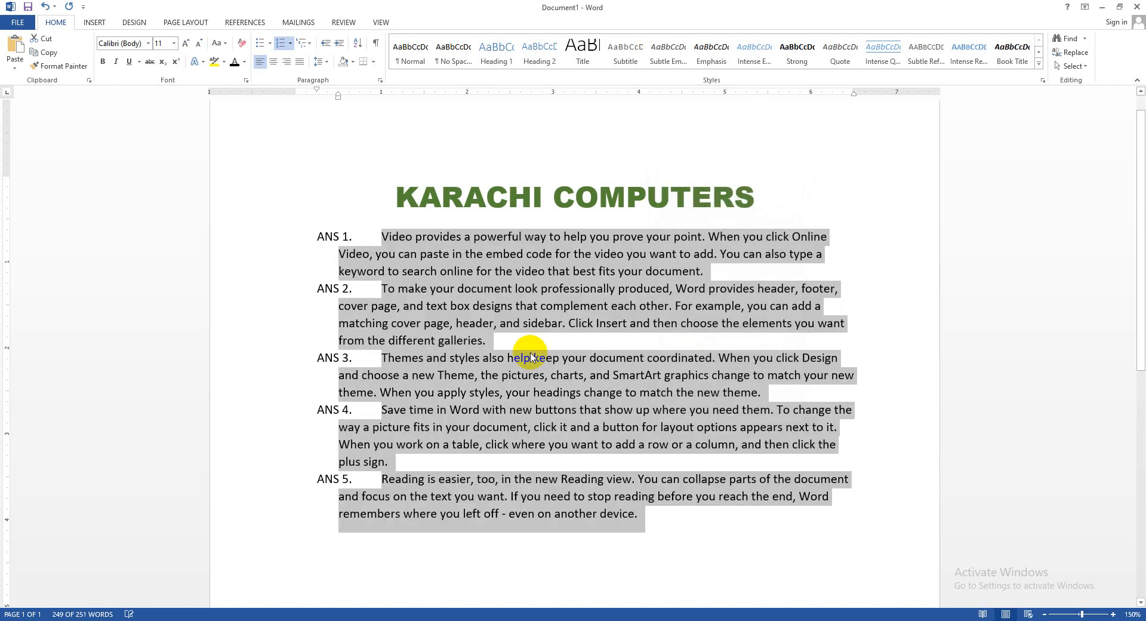
Define a new number format that replaces the ANS prefix with CHAPTER (CHAPTER 1.) for the five paragraphs
{"action": "left_click", "coordinate": [291, 44]}
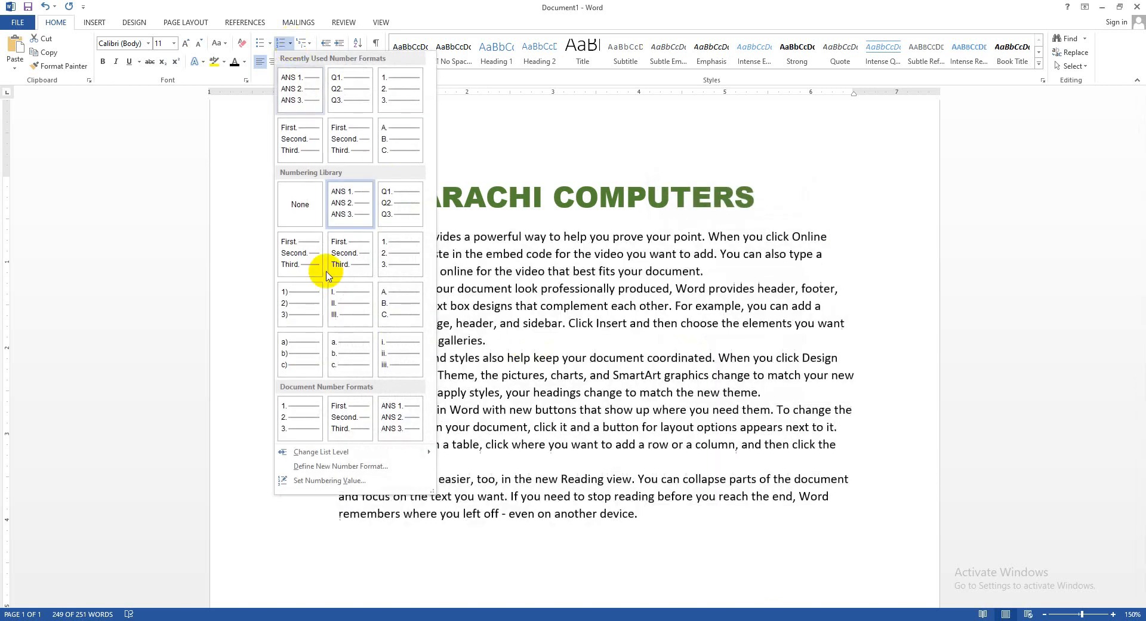
{"action": "left_click", "coordinate": [317, 468]}
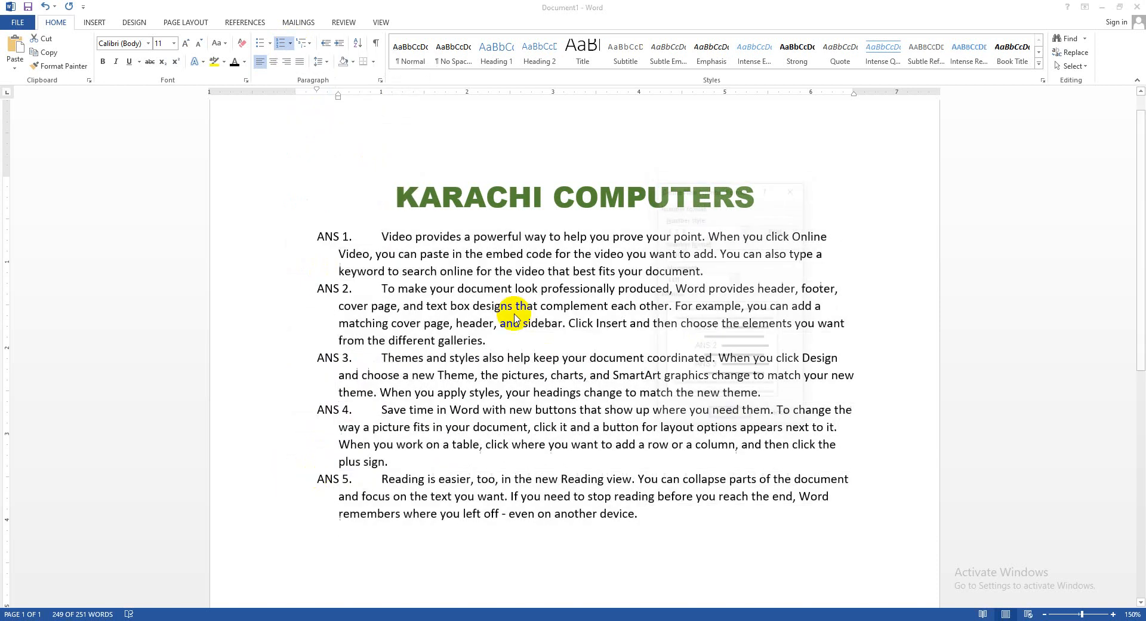
{"action": "left_click_drag", "start_coordinate": [678, 253], "coordinate": [660, 257]}
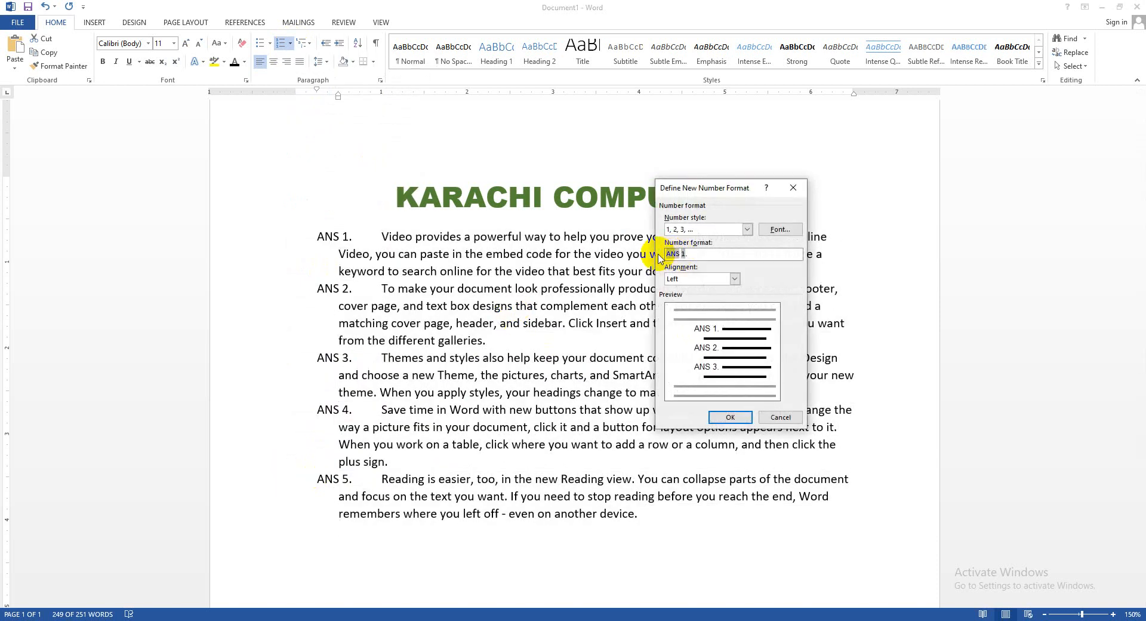
{"action": "type", "text": "CHAPTE"}
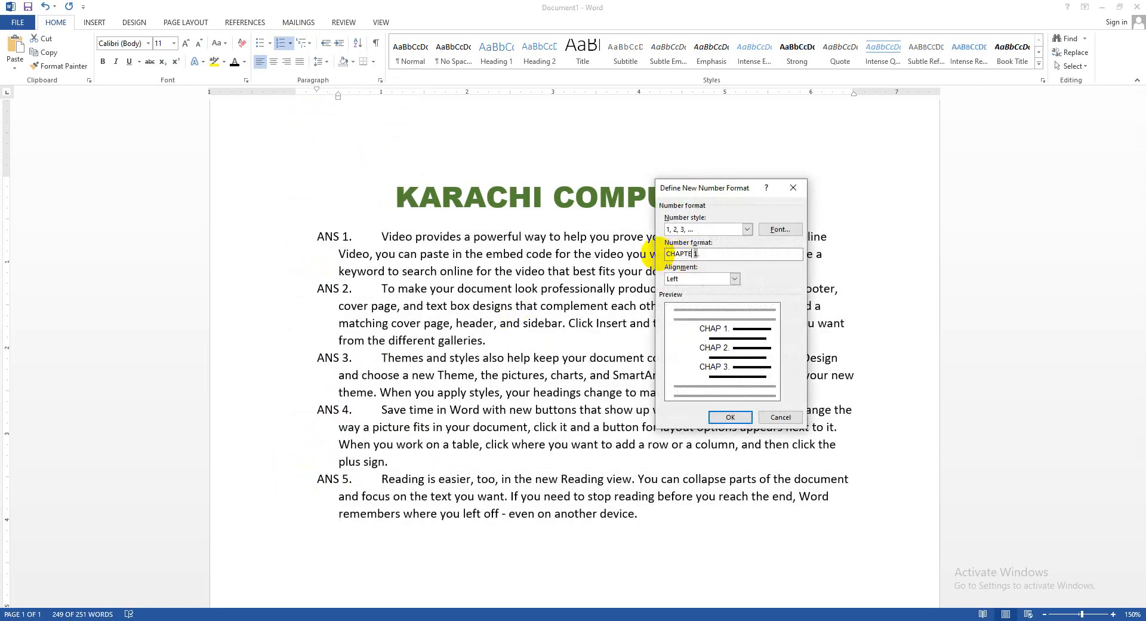
{"action": "type", "text": "R"}
{"action": "left_click", "coordinate": [730, 417]}
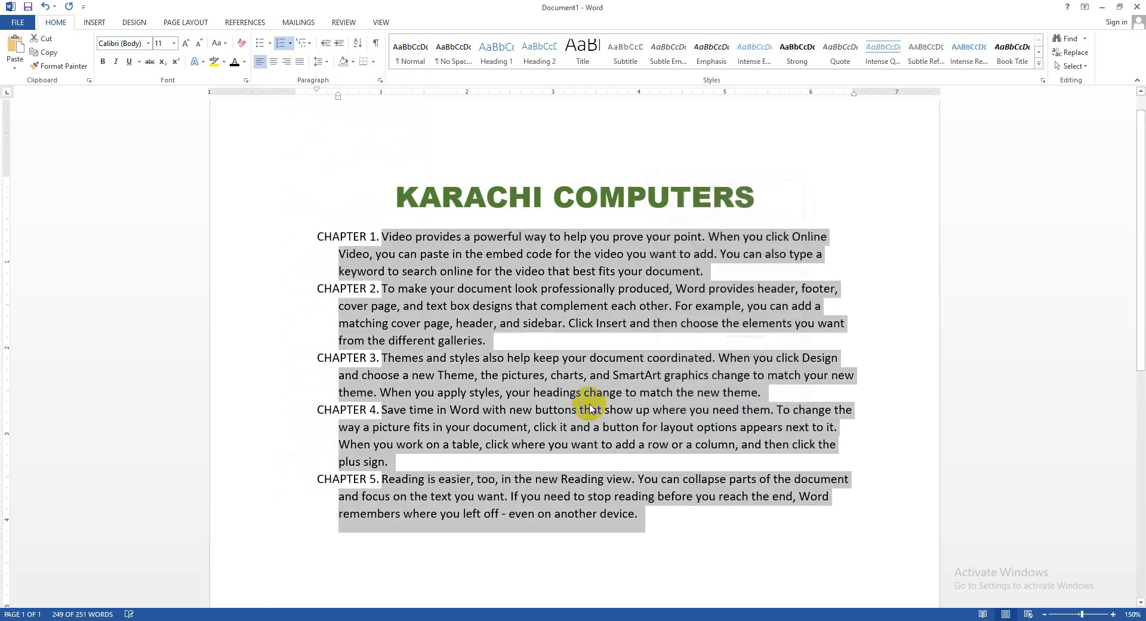
Define a number format without a prefix and with ROUND after the number (1. ROUND), and apply it to the five paragraphs
{"action": "left_click", "coordinate": [290, 43]}
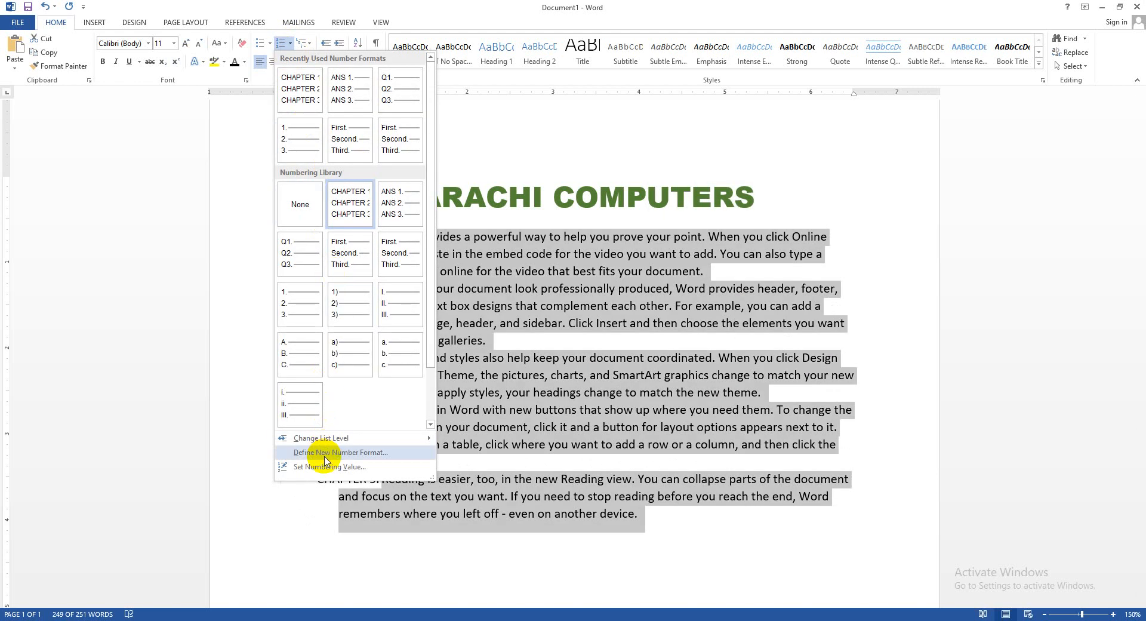
{"action": "left_click", "coordinate": [322, 454]}
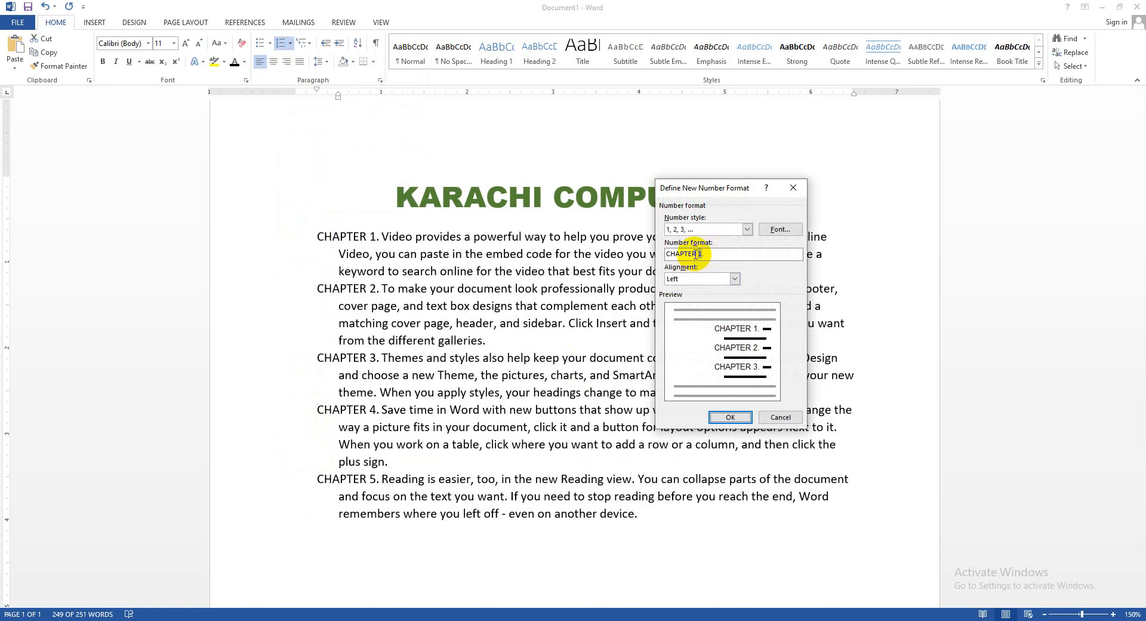
{"action": "left_click_drag", "start_coordinate": [696, 254], "coordinate": [651, 256]}
{"action": "type", "text": "LE"}
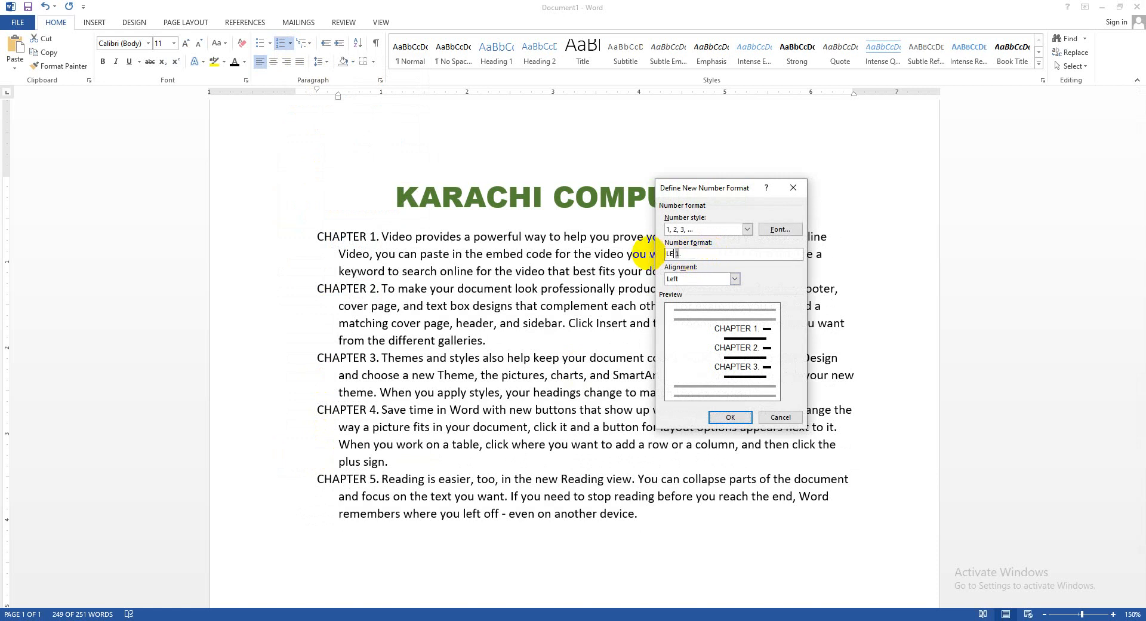
{"action": "type", "text": "VEL"}
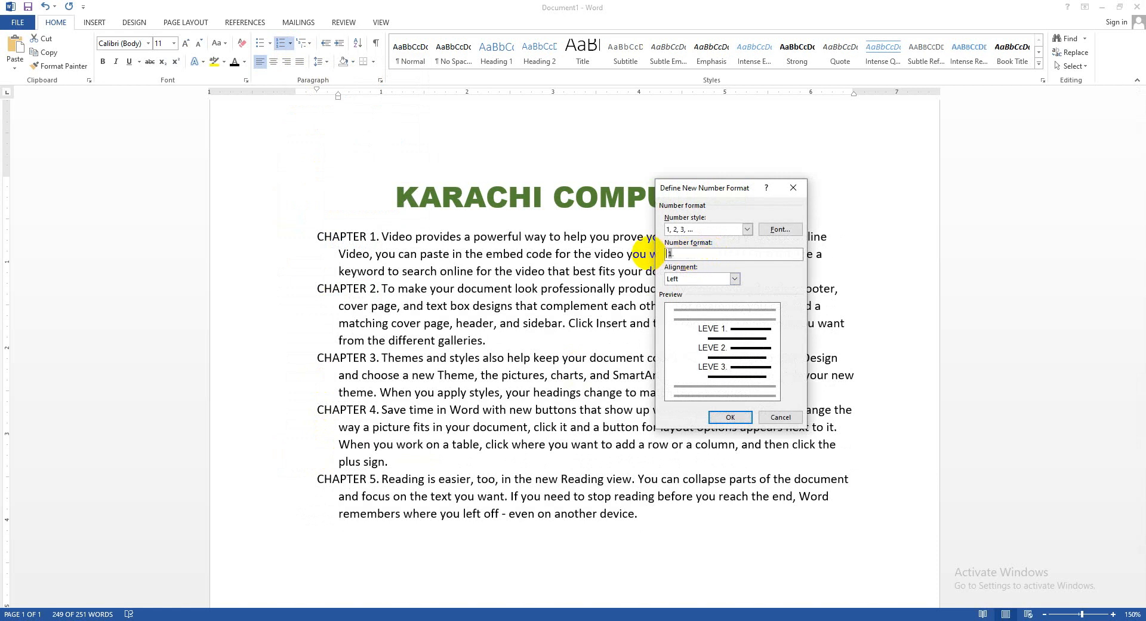
{"action": "type", "text": "ROUN"}
{"action": "key", "text": "BackSpace"}
{"action": "key", "text": "BackSpace"}
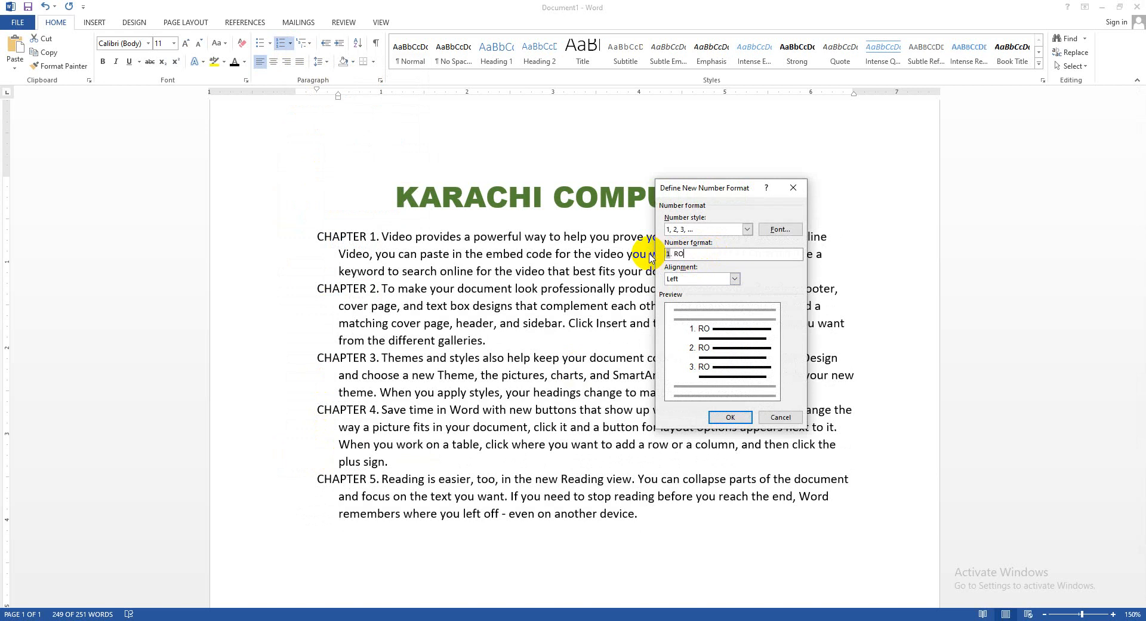
{"action": "type", "text": "ND"}
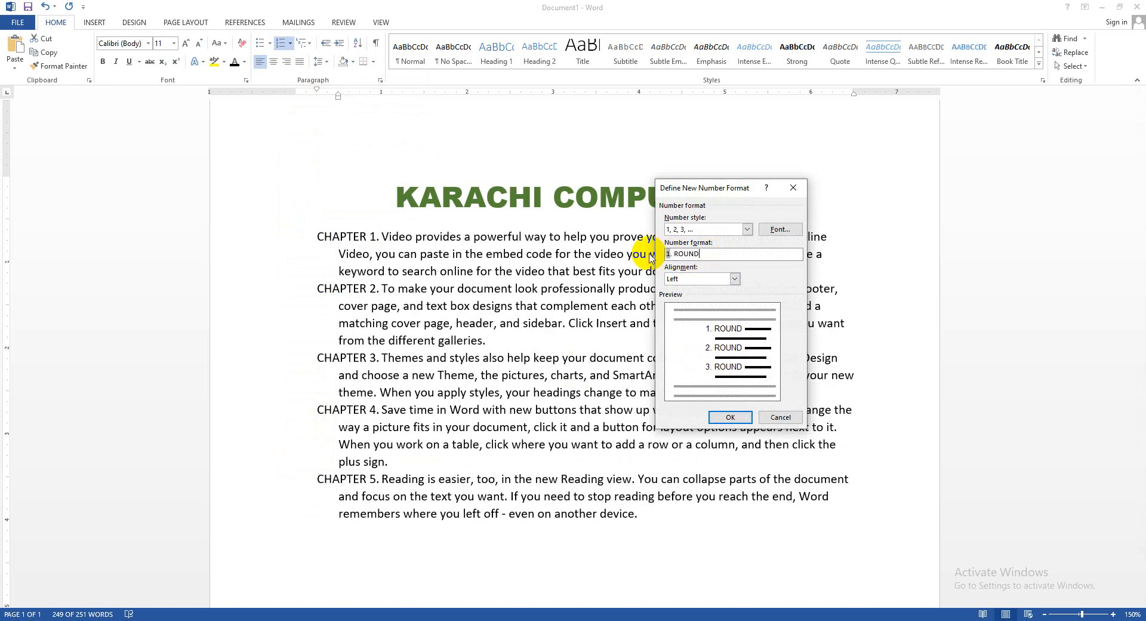
{"action": "left_click", "coordinate": [730, 416]}
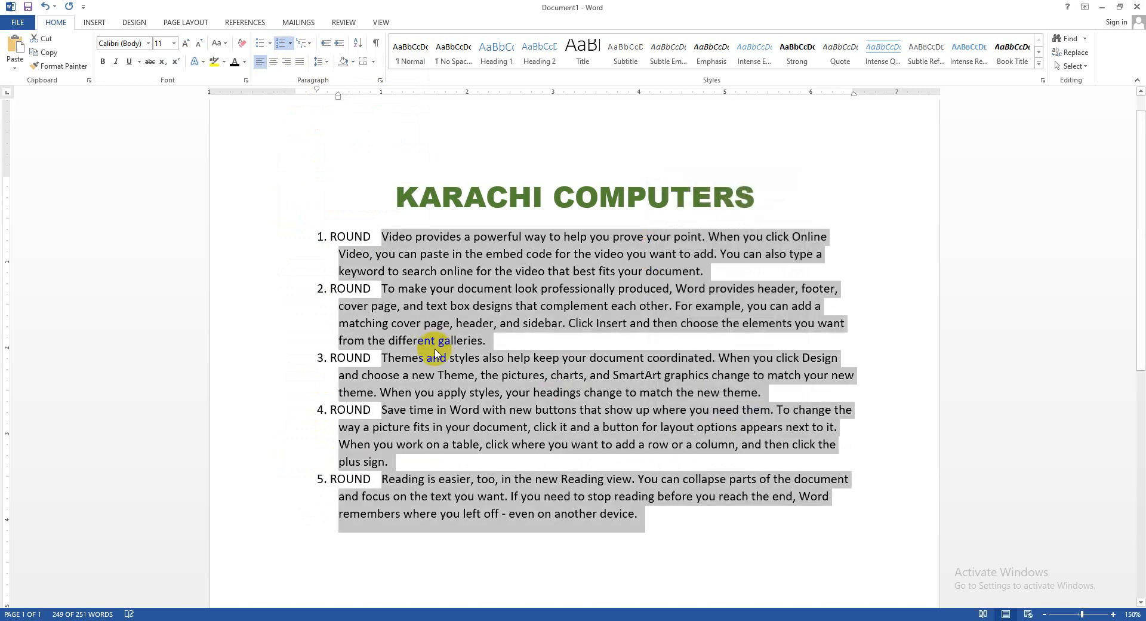
{"action": "left_click", "coordinate": [290, 43]}
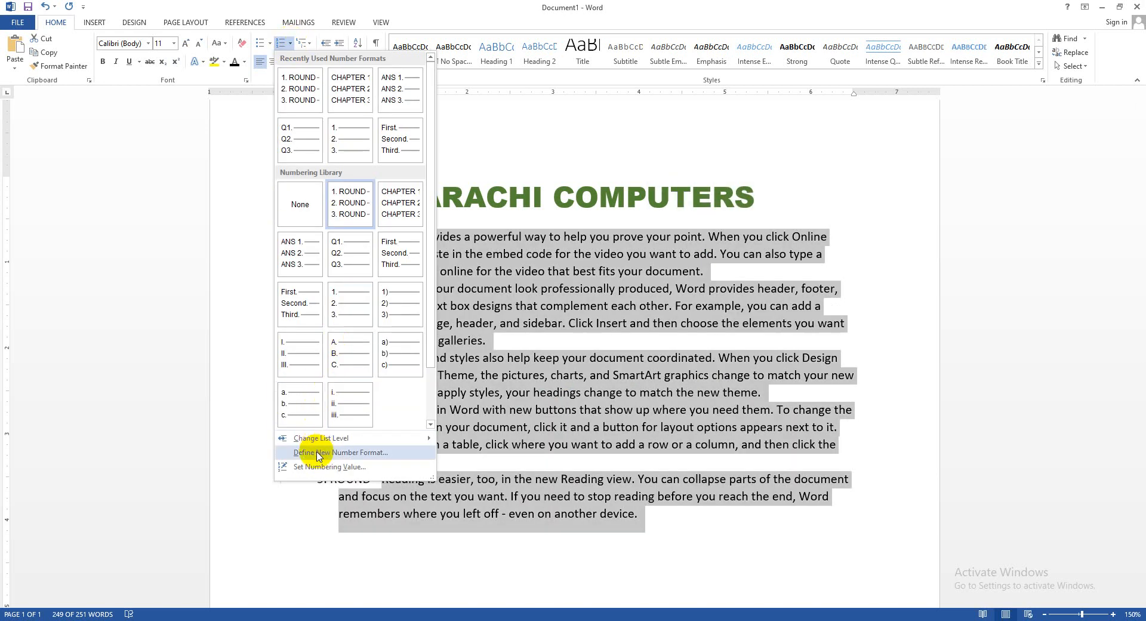
{"action": "left_click", "coordinate": [310, 452]}
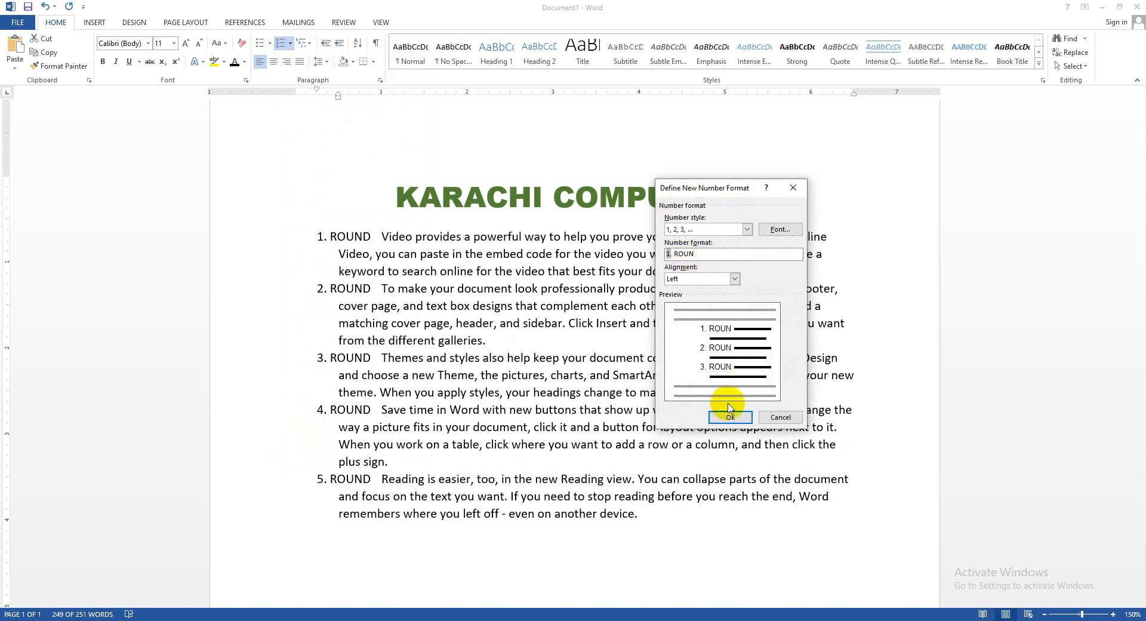
{"action": "key", "text": "Delete"}
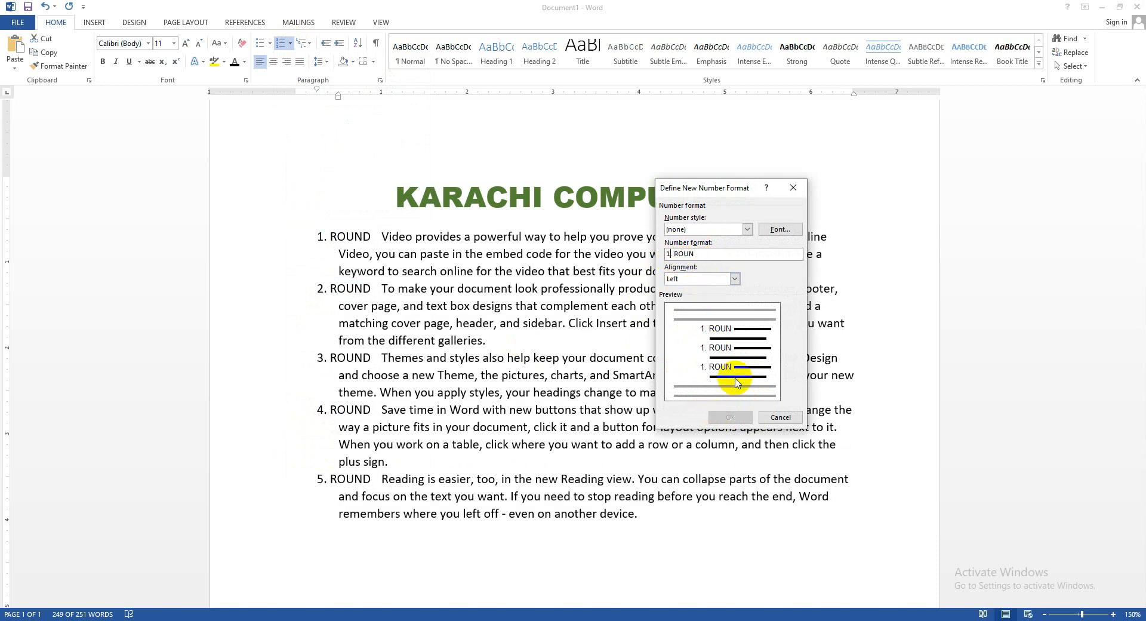
{"action": "left_click", "coordinate": [780, 418]}
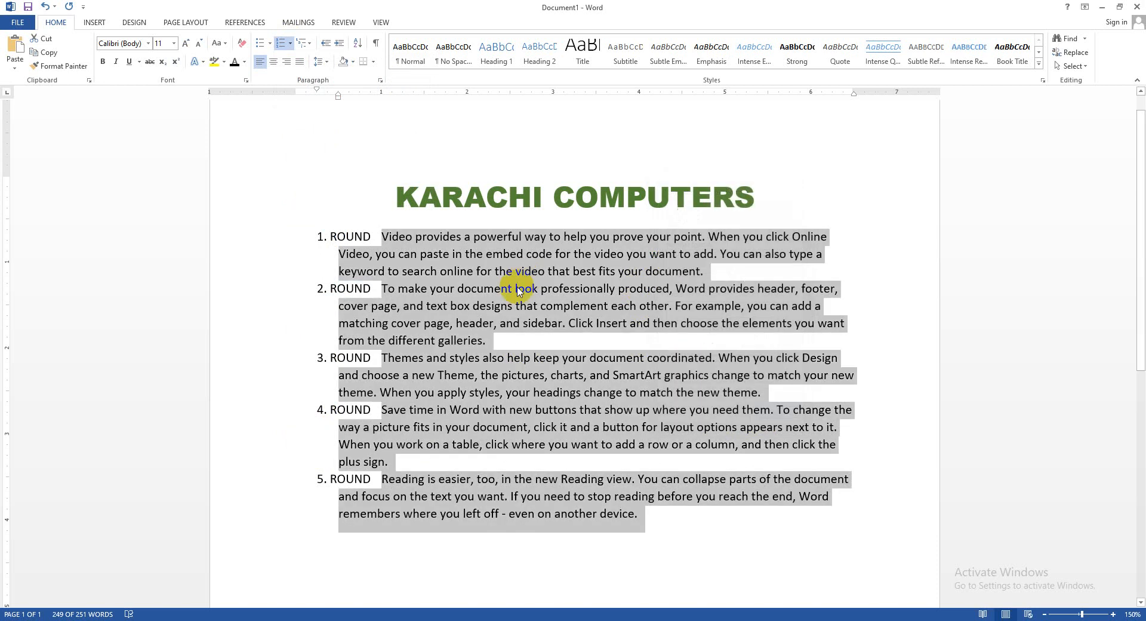
Confirm the 1. ROUND number format with the 1, 2, 3, ... number style, and remove the numbering from the five paragraphs
{"action": "left_click", "coordinate": [290, 43]}
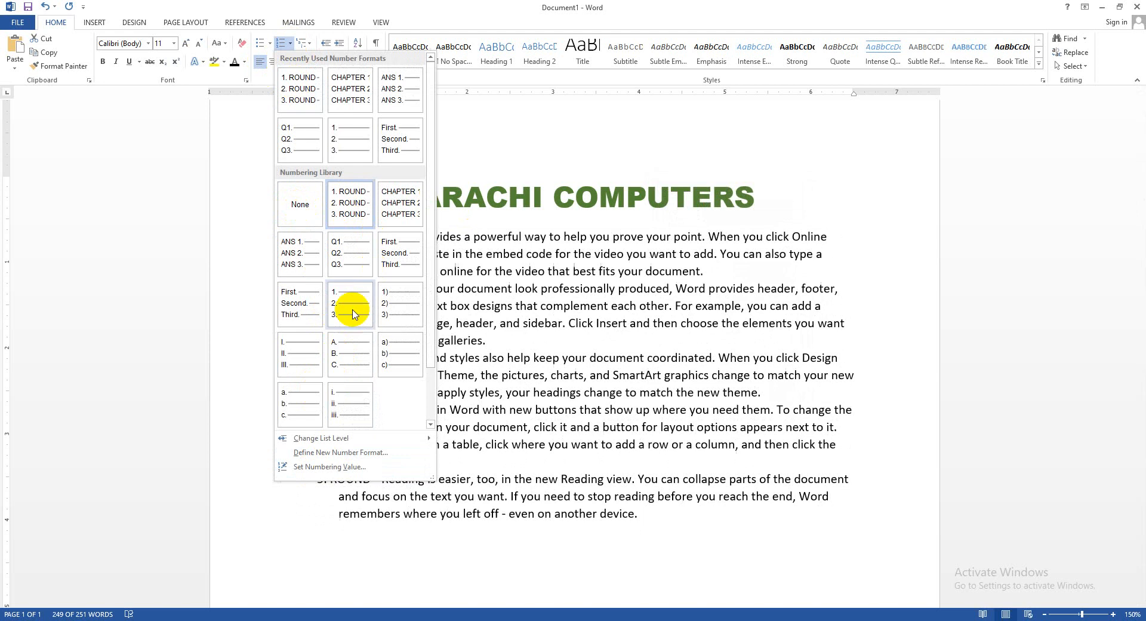
{"action": "left_click", "coordinate": [318, 452]}
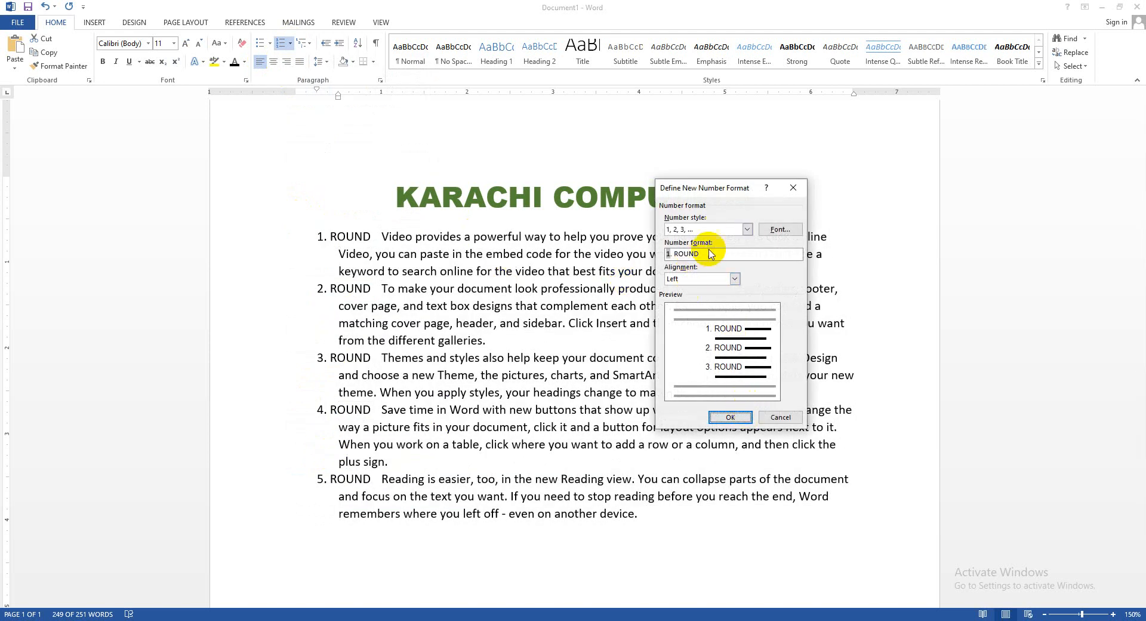
{"action": "left_click", "coordinate": [746, 229]}
{"action": "left_click", "coordinate": [746, 229]}
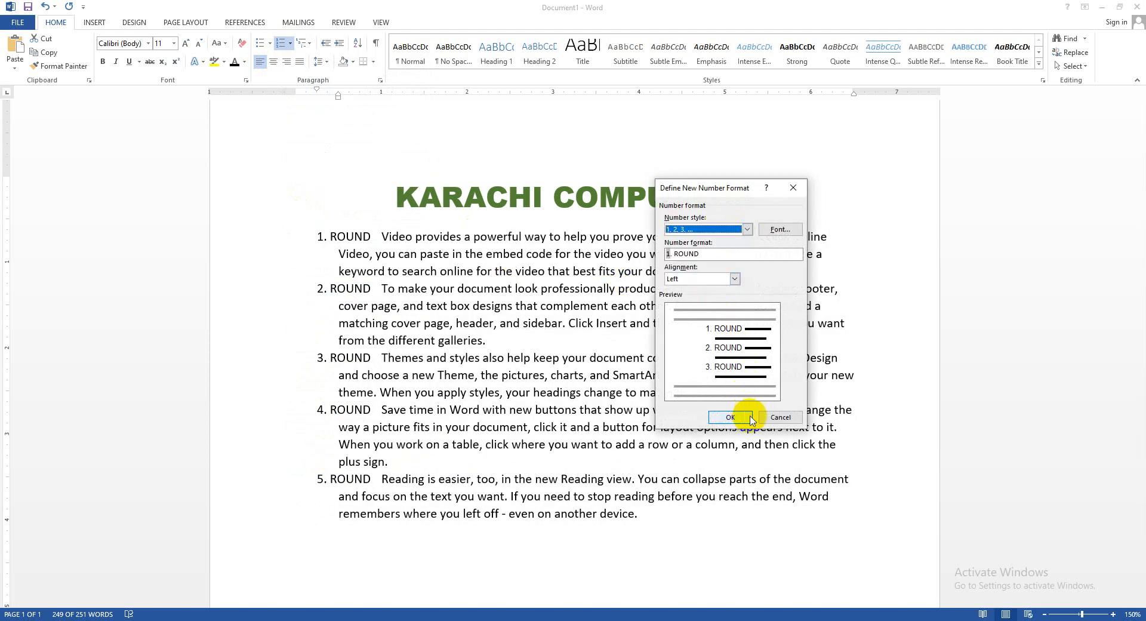
{"action": "left_click", "coordinate": [730, 417]}
{"action": "left_click", "coordinate": [291, 43]}
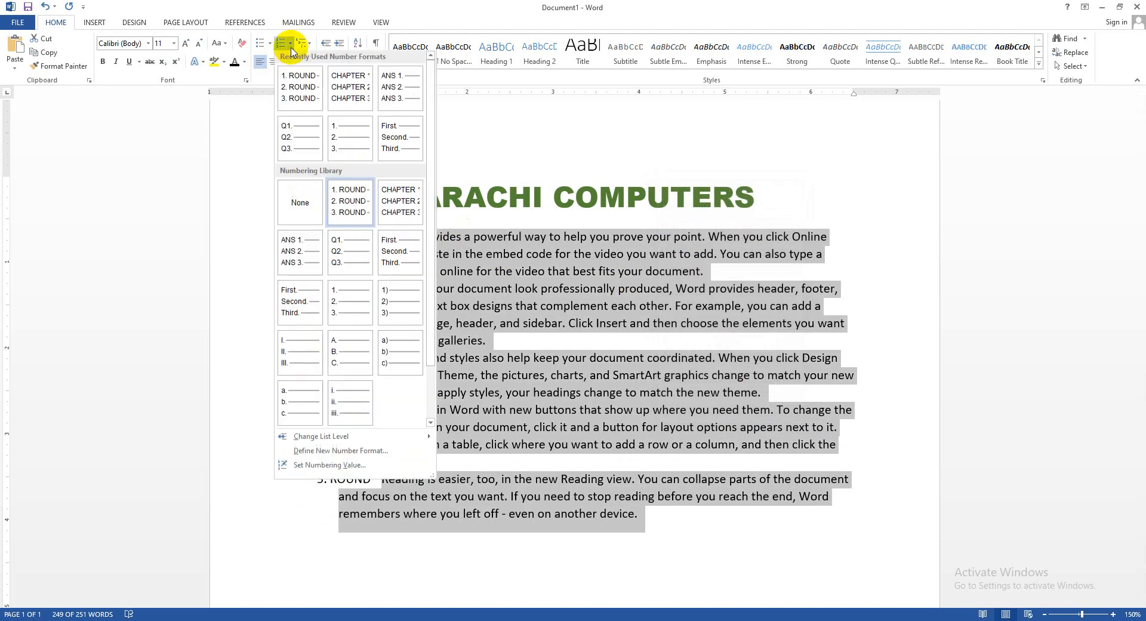
{"action": "left_click", "coordinate": [294, 194]}
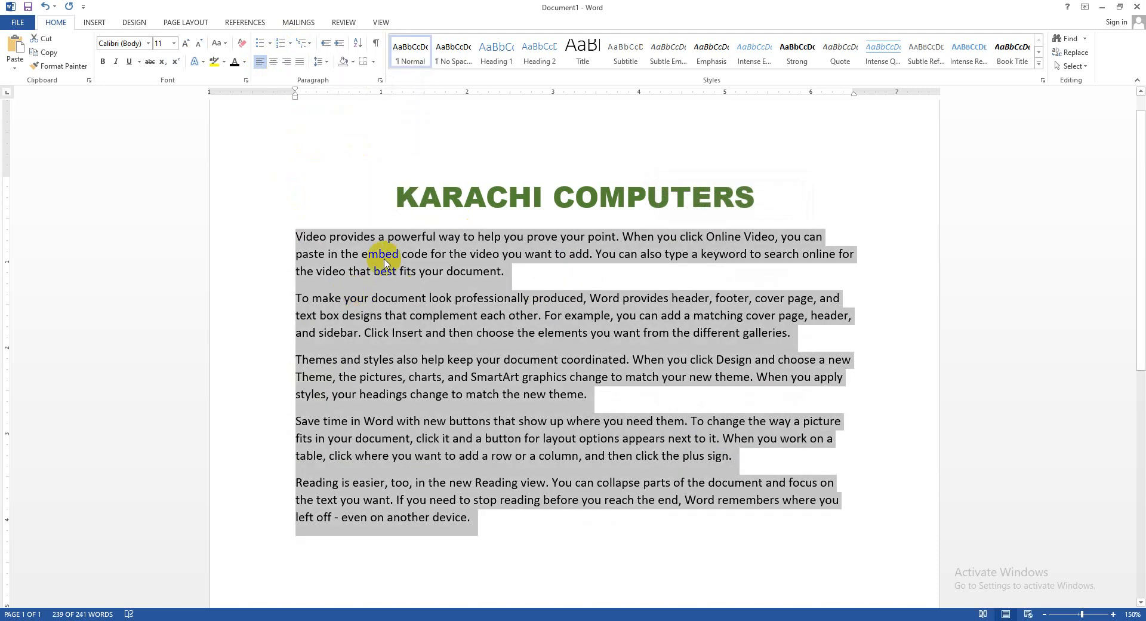